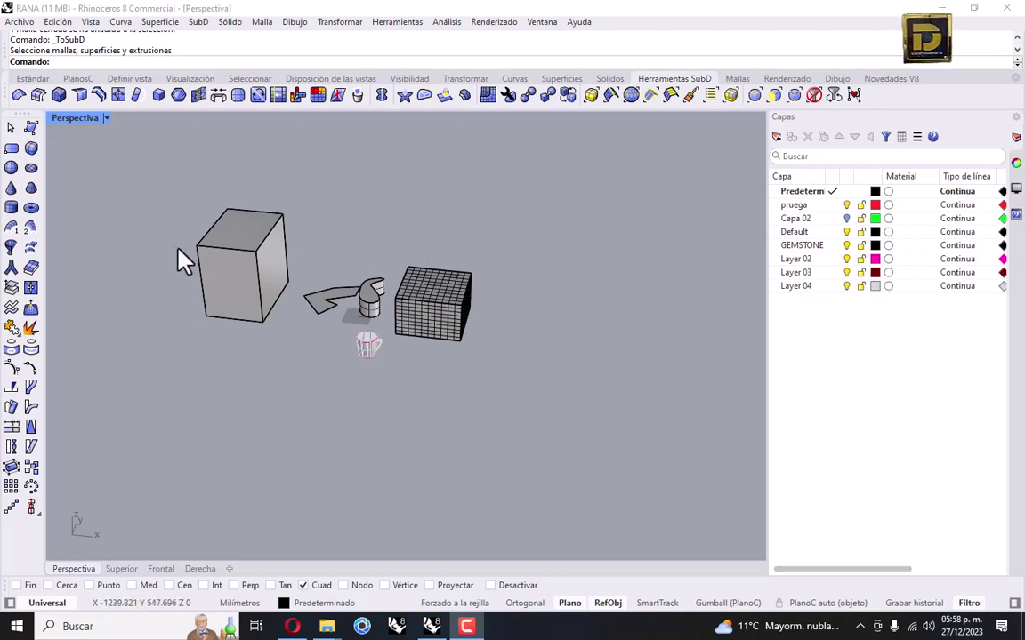
- Check the object types of the large plain box and the flat arrow-shaped surface by selecting each one
scroll(195, 267, up, 3)
click(235, 284)
right_drag(312, 232, 337, 284)
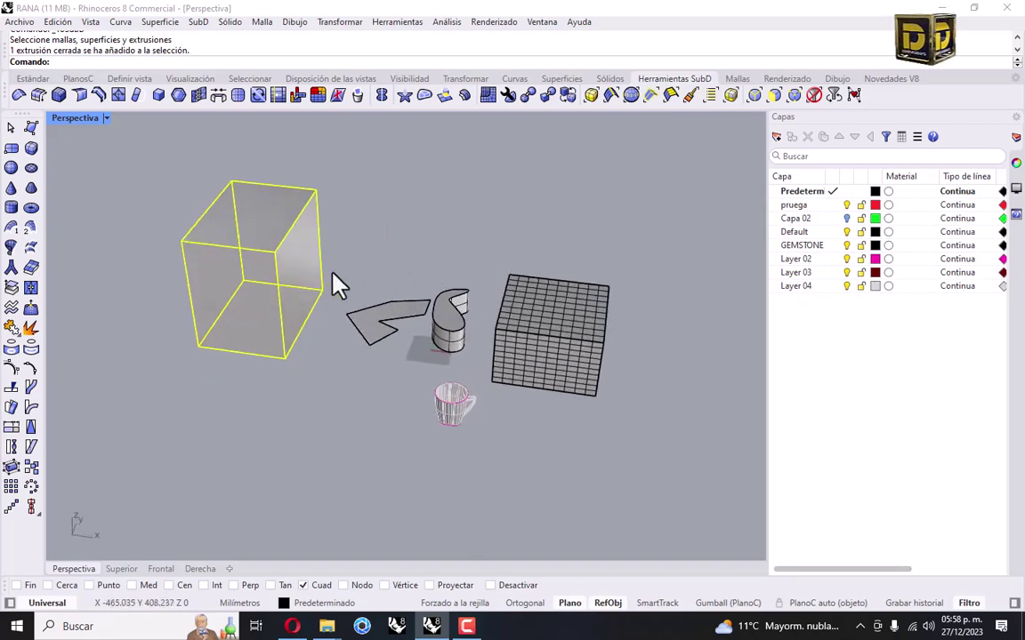
scroll(373, 329, up, 5)
click(397, 359)
scroll(382, 271, down, 5)
scroll(473, 293, up, 3)
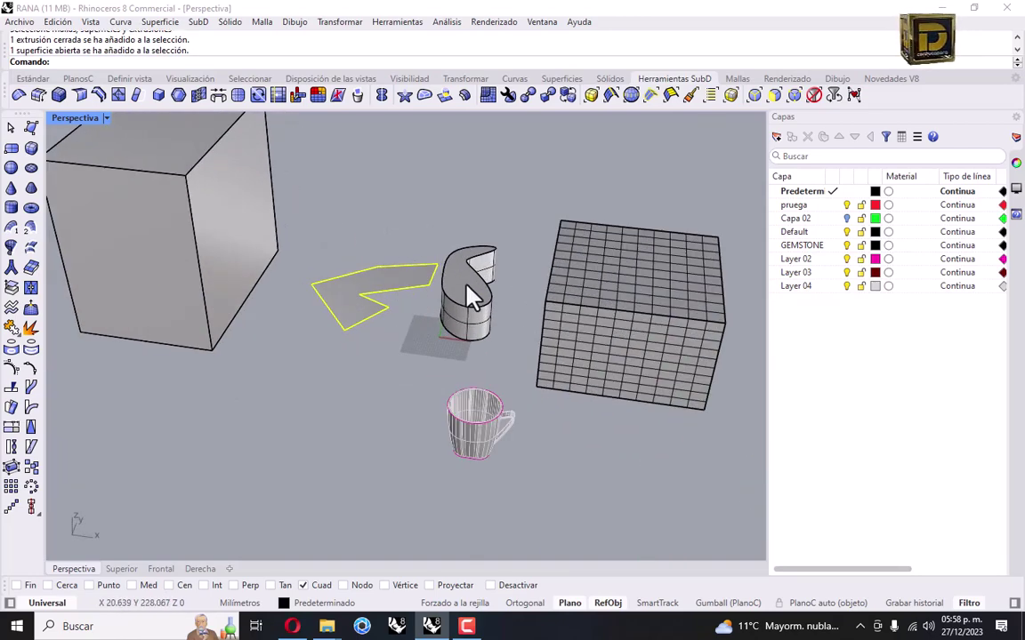
click(245, 249)
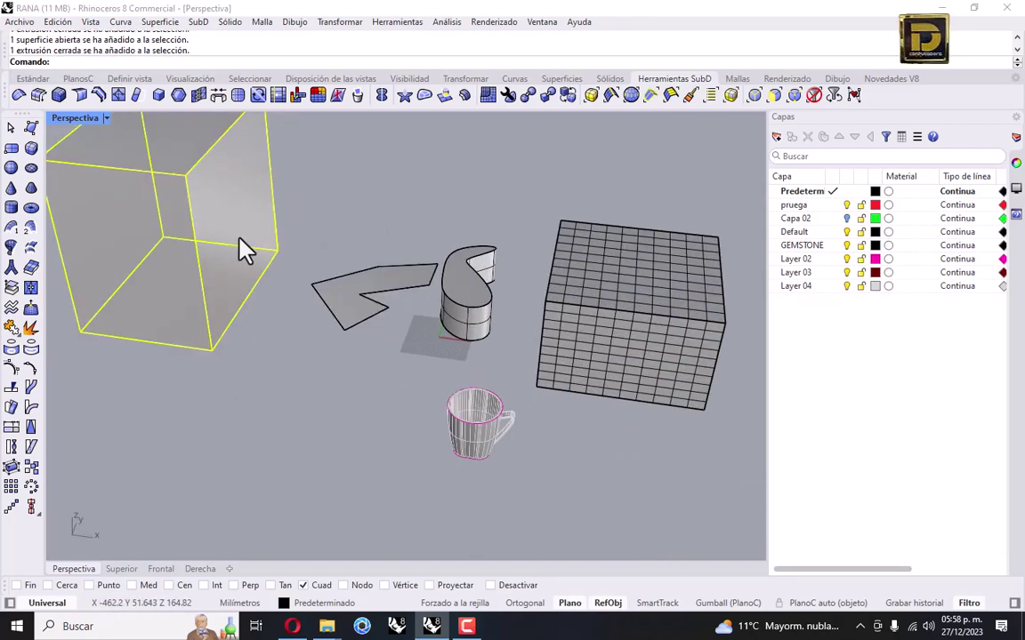
- Check the object types of the curved solid and the mug by selecting each one
click(31, 78)
click(441, 292)
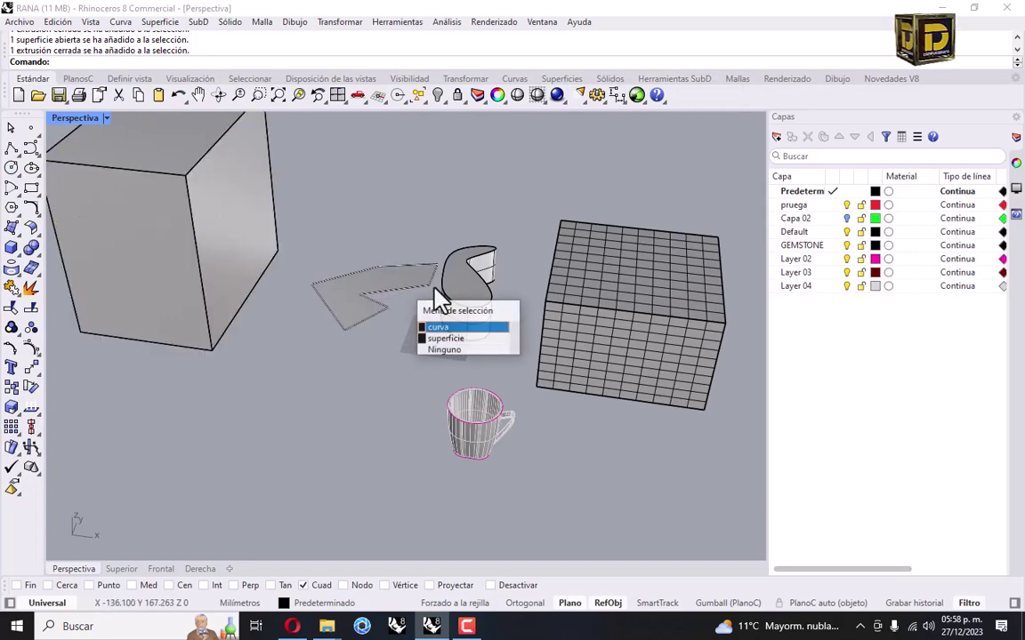
click(454, 324)
scroll(452, 302, up, 3)
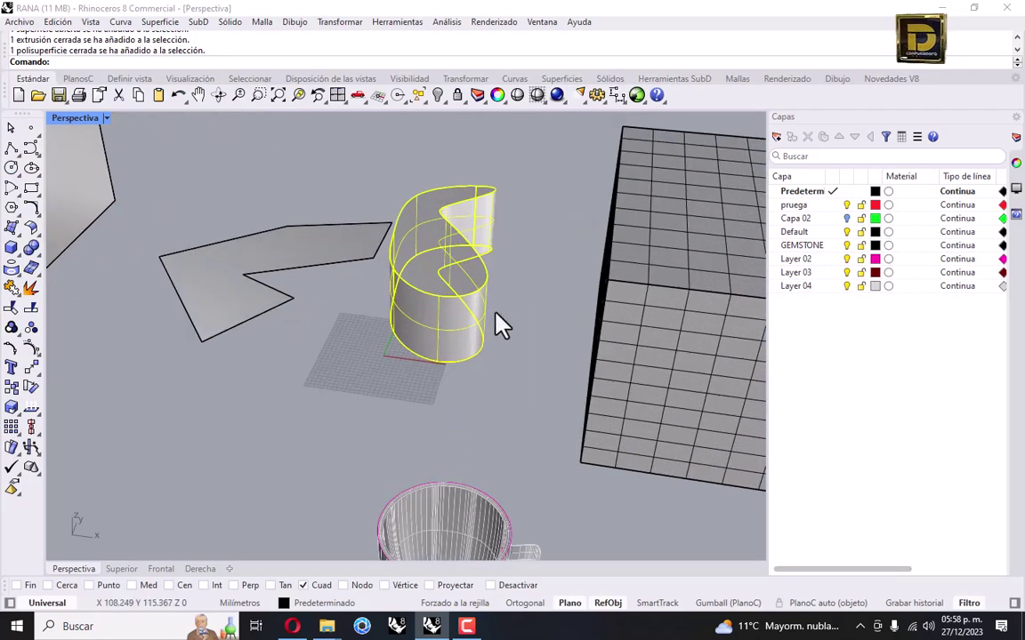
click(458, 373)
click(446, 280)
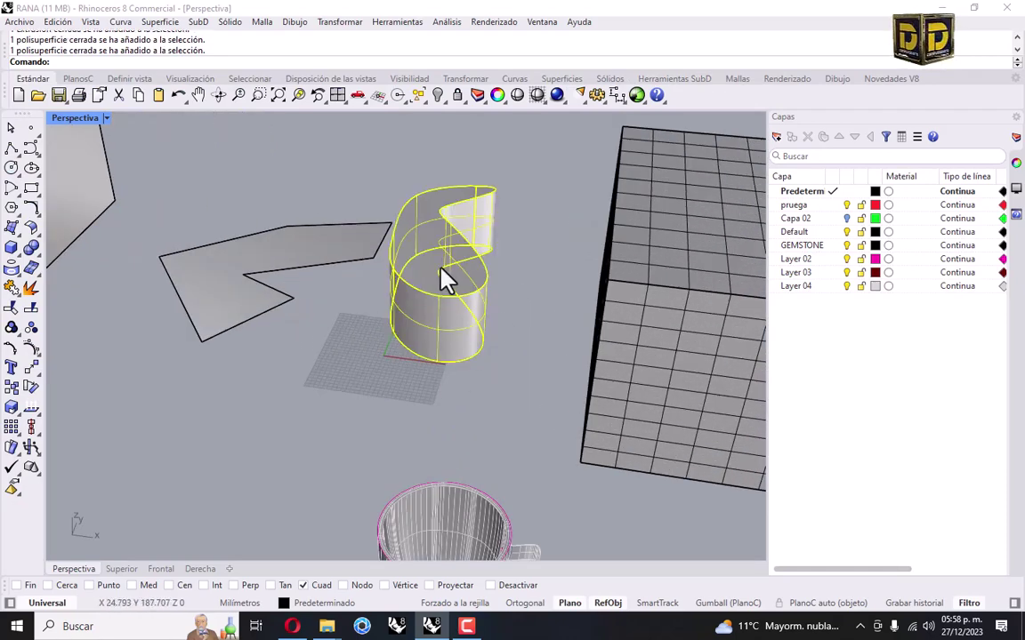
scroll(491, 265, down, 3)
click(541, 248)
click(427, 444)
scroll(419, 430, up, 3)
click(424, 401)
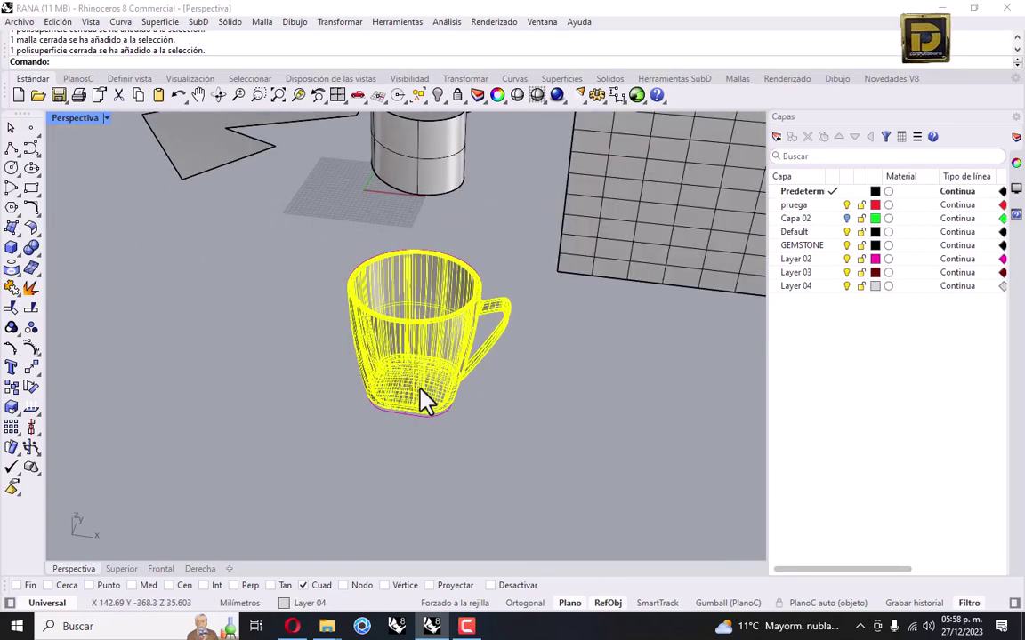
click(402, 481)
scroll(440, 440, down, 5)
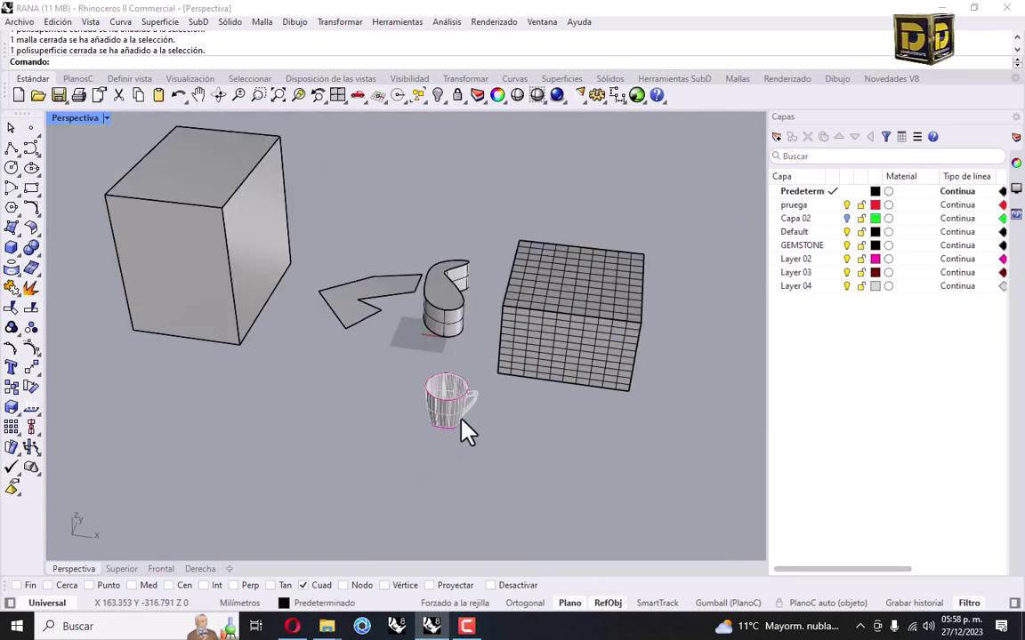
- Convert the gridded mesh box to SubD with UsarMalla=Ubicación, PlieguesDeMalla=No, EsquinasDeMalla=Sí and EliminarOriginal=No
click(676, 80)
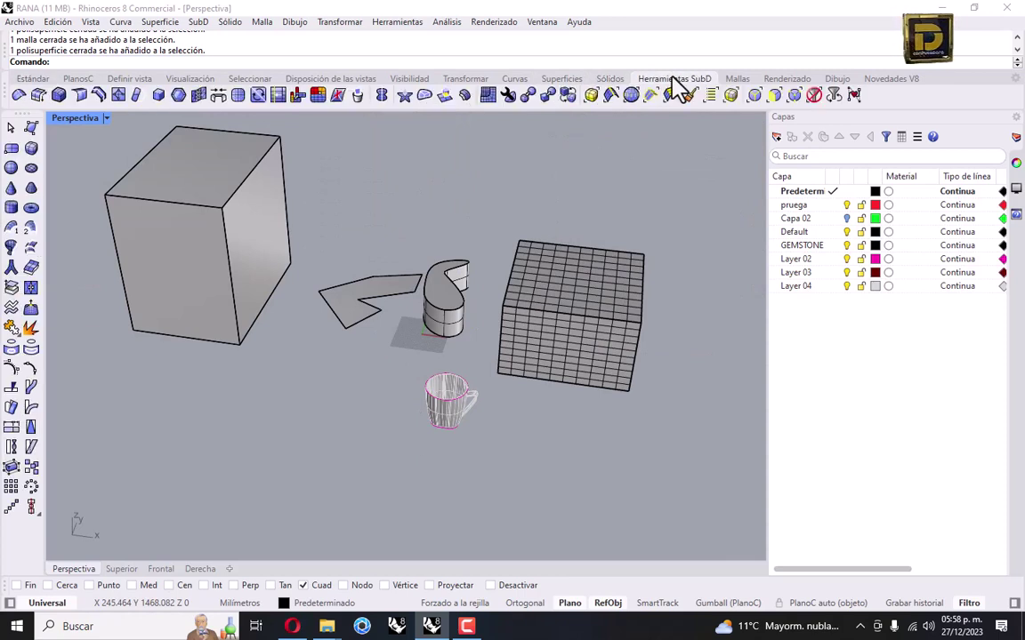
click(548, 98)
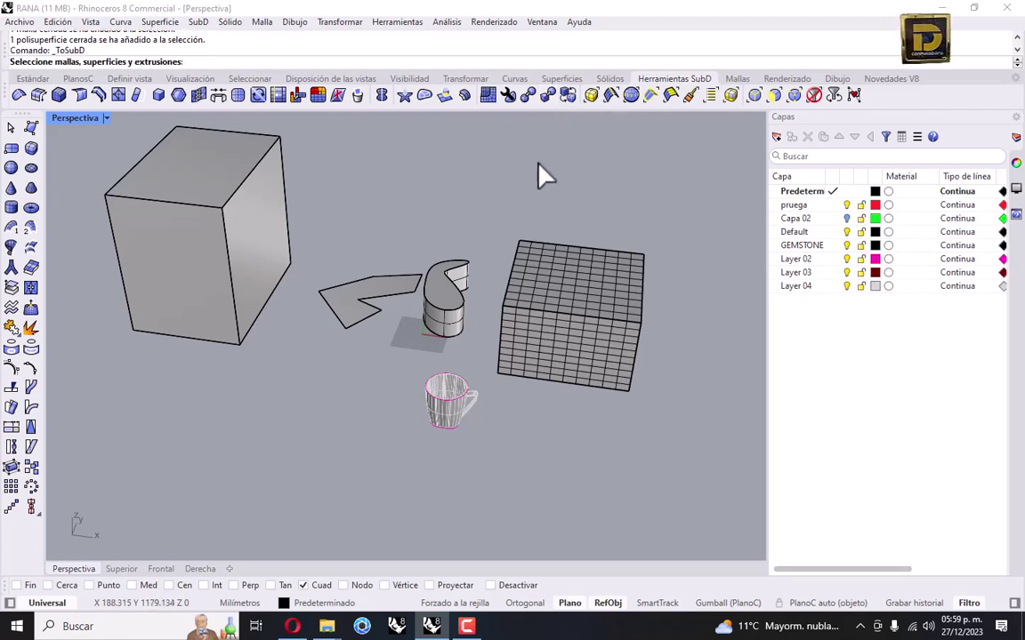
click(538, 277)
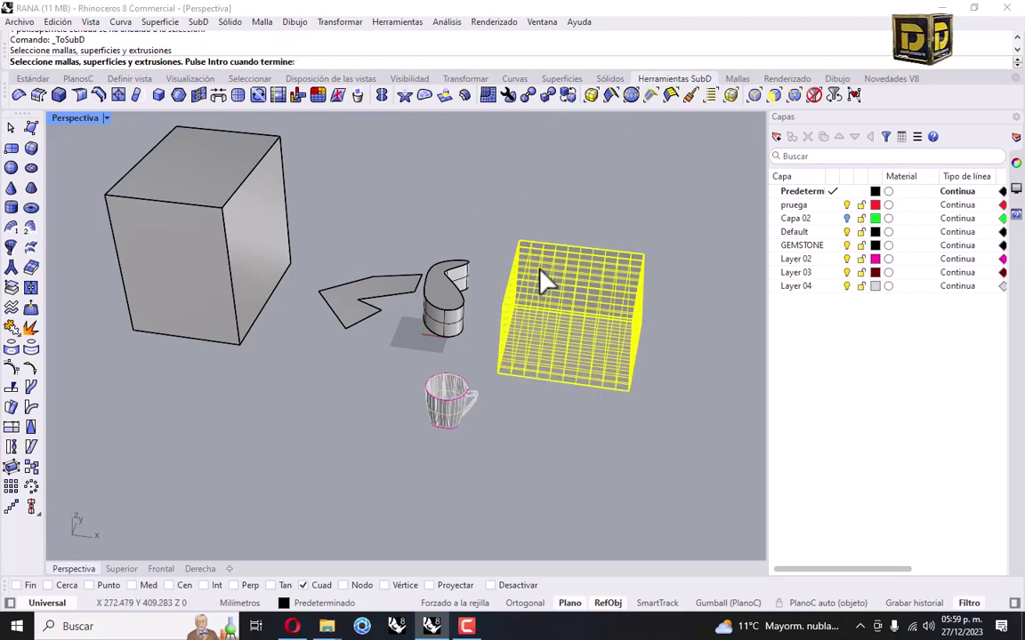
key(Return)
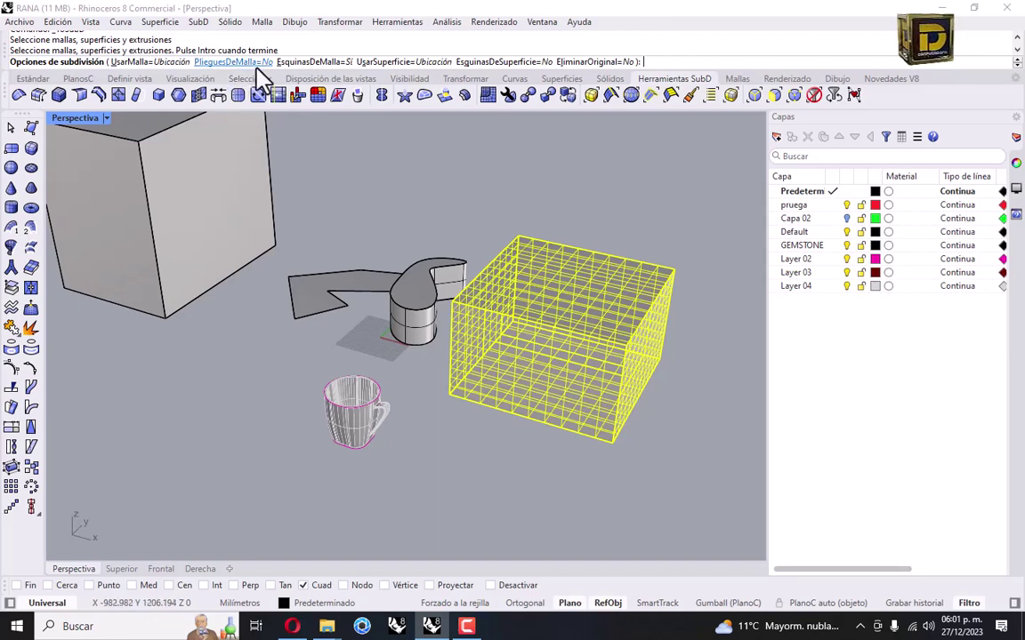
key(Return)
- Move the new SubD off the original mesh box, placing it beside the mug
click(560, 366)
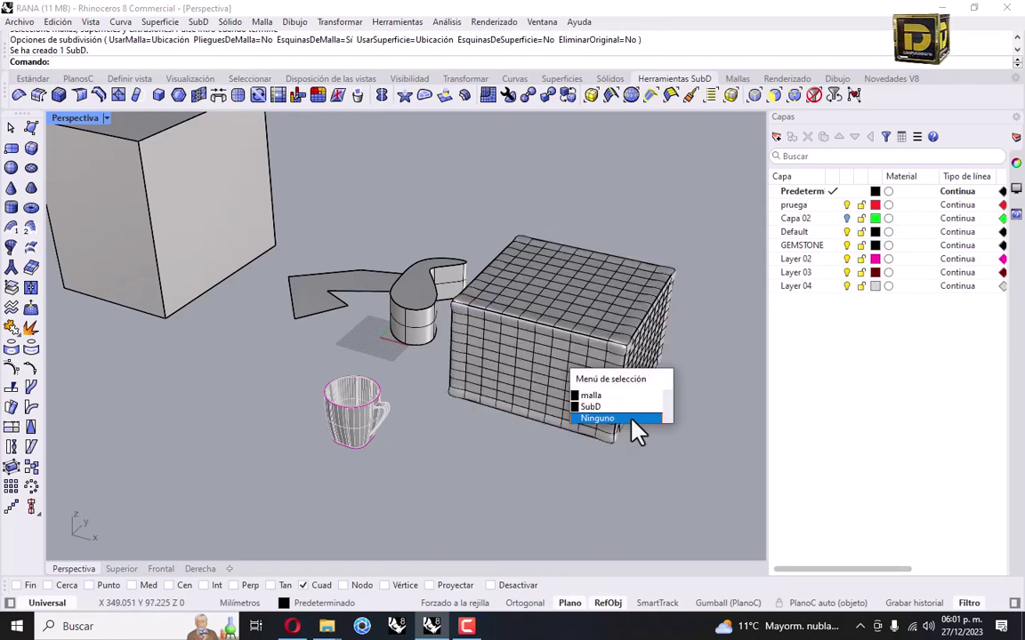
click(600, 404)
drag(575, 363, 258, 411)
key(Escape)
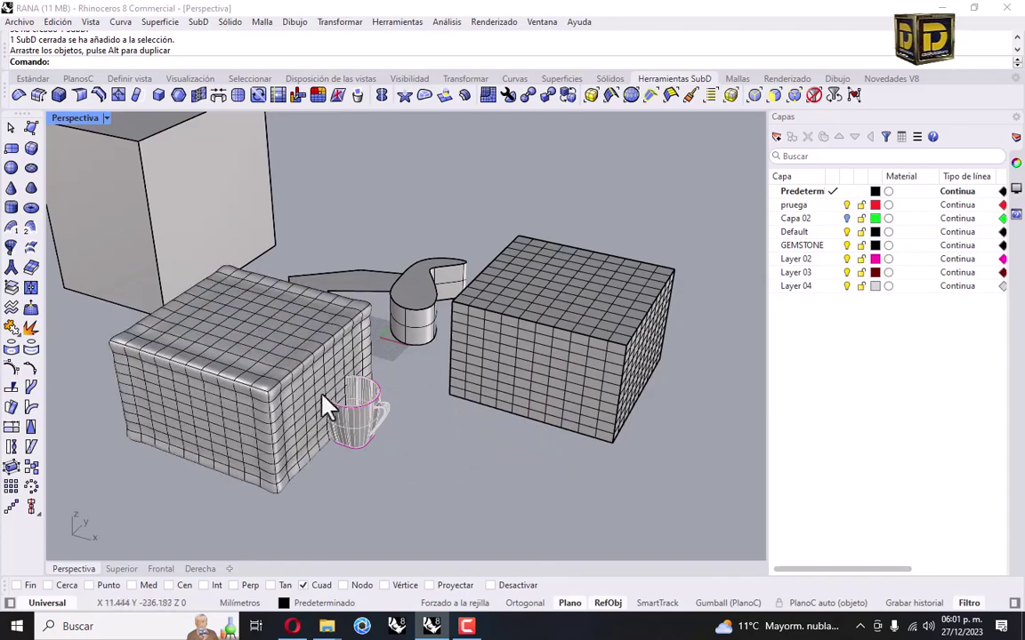
- Look closely at the SubD box's rounded edges and delete it, leaving the original mesh box
scroll(316, 377, up, 5)
right_drag(343, 350, 322, 293)
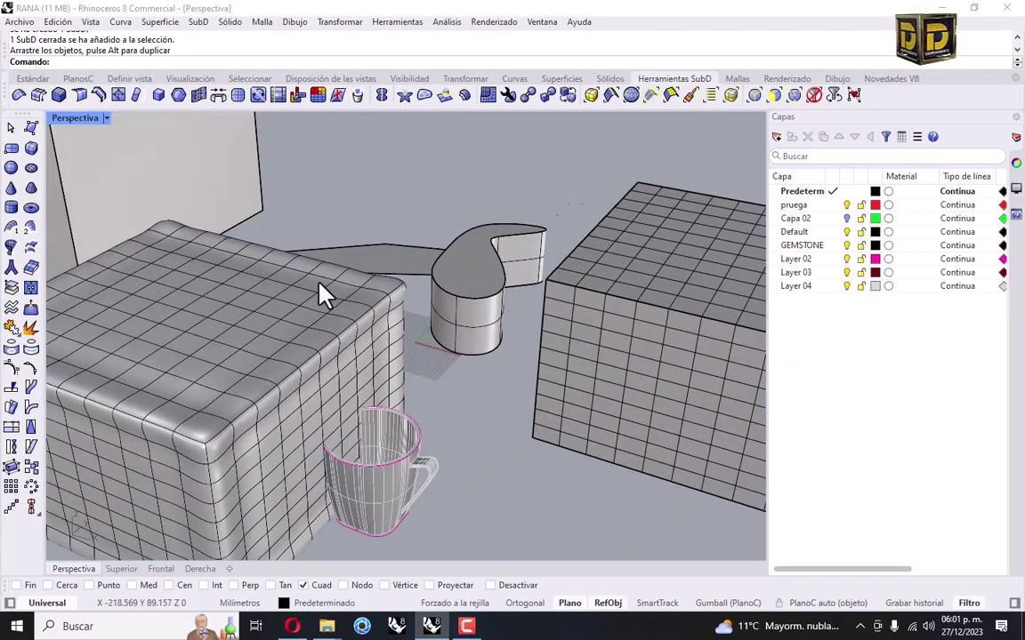
click(298, 338)
key(Delete)
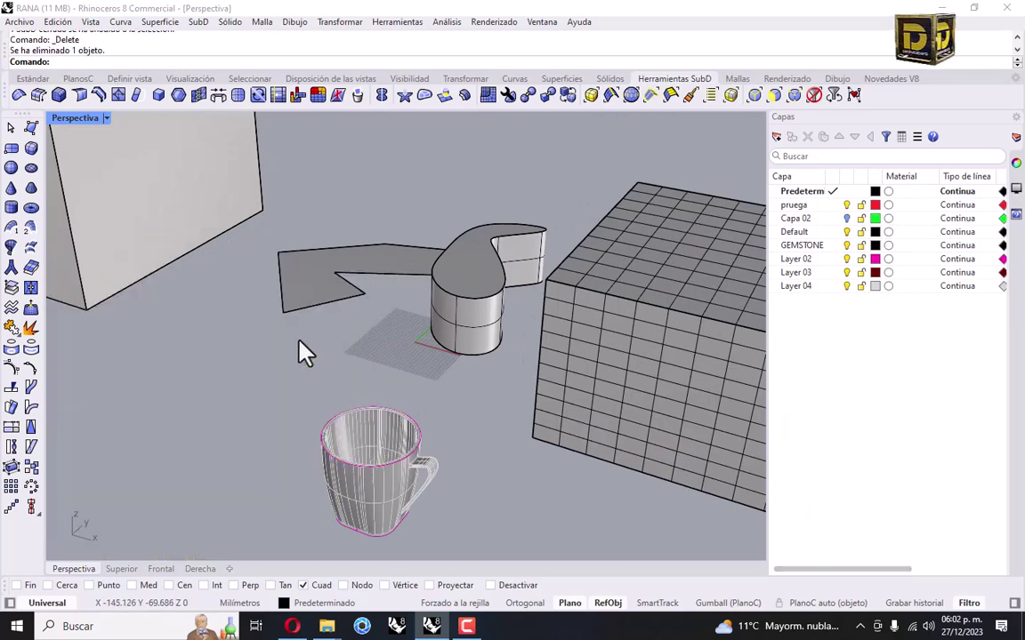
- Convert the gridded mesh box to SubD with UsarMalla=PuntosDeControl, keeping the original mesh
key(Return)
click(583, 348)
key(Return)
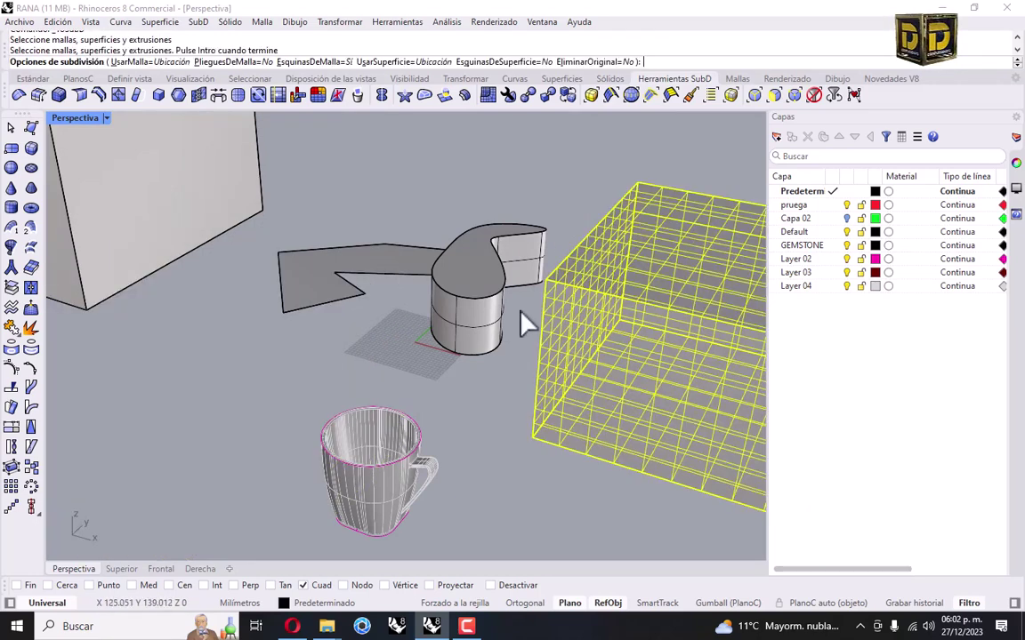
click(142, 62)
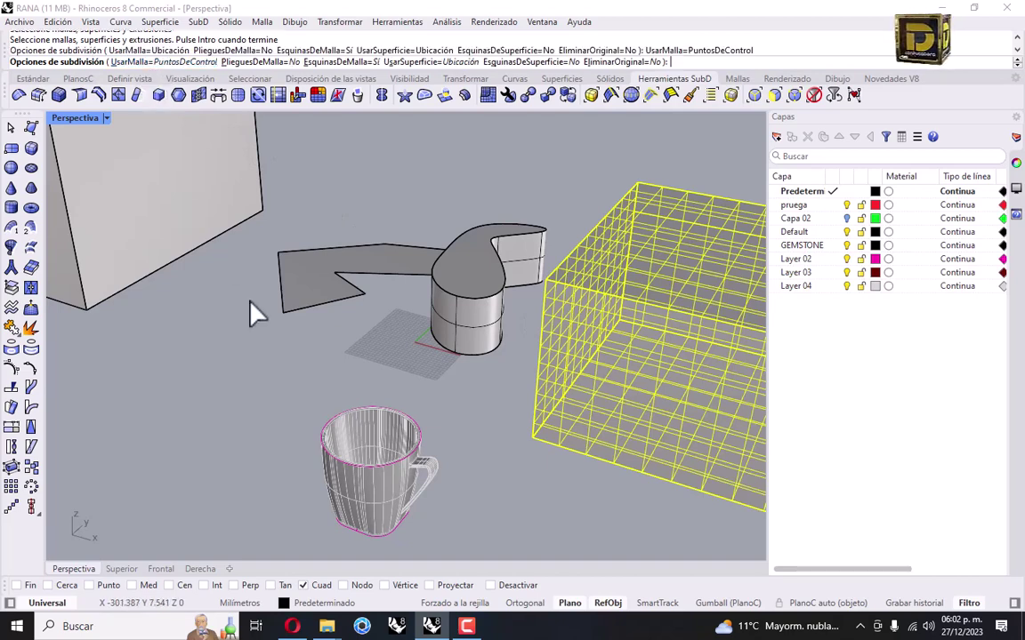
key(Return)
- Pick the SubD instead of the overlapping mesh and move it beside the mug
click(586, 348)
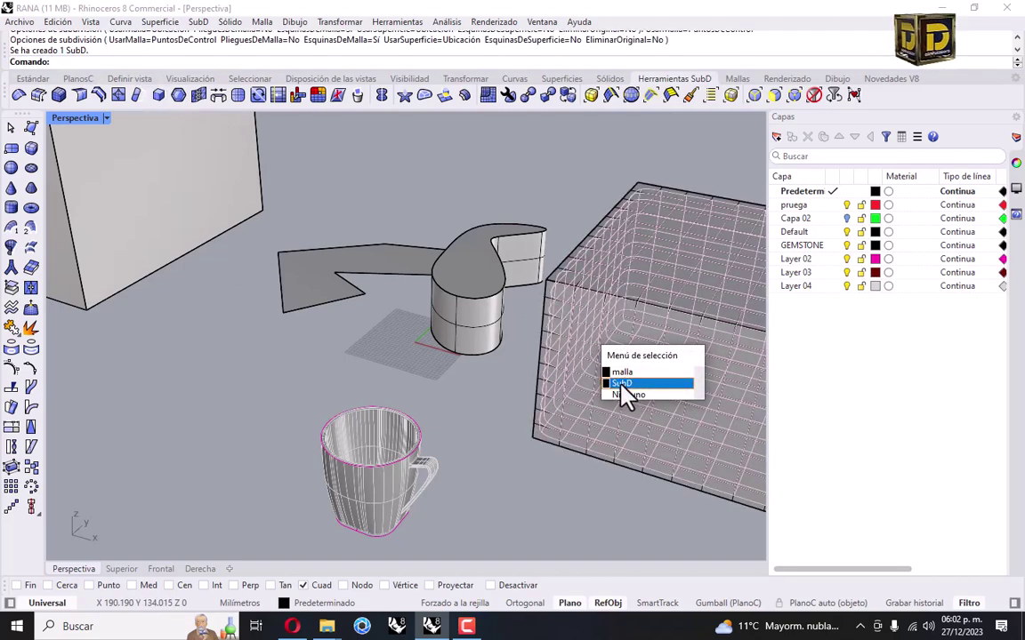
click(621, 384)
scroll(599, 370, down, 3)
drag(606, 359, 419, 435)
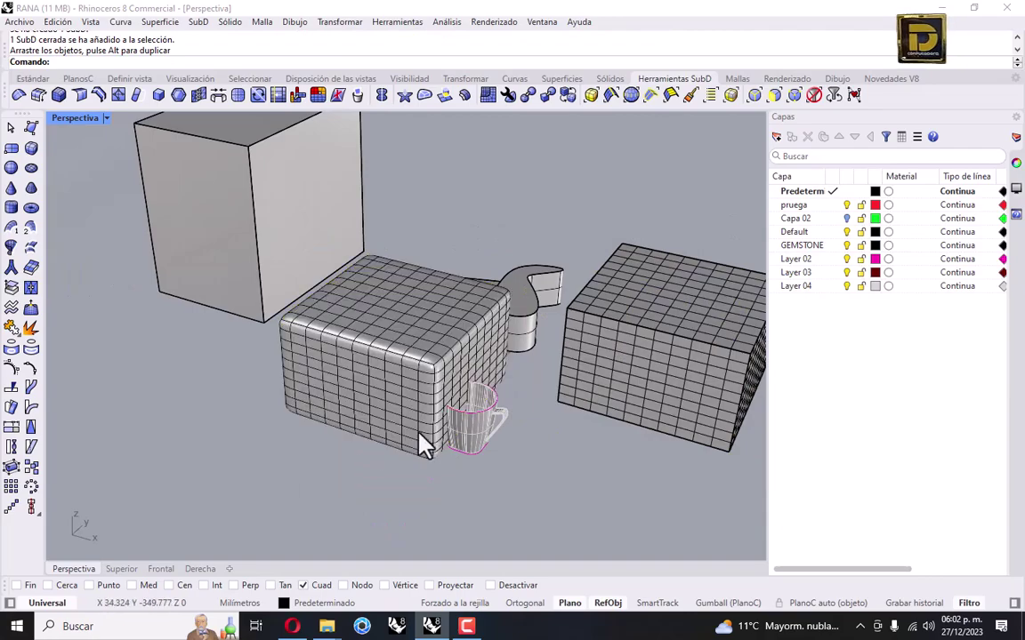
- Convert the original mesh box to another SubD with UsarMalla=Ubicación, keeping the original
scroll(419, 436, up, 4)
right_drag(448, 339, 389, 304)
scroll(360, 347, down, 3)
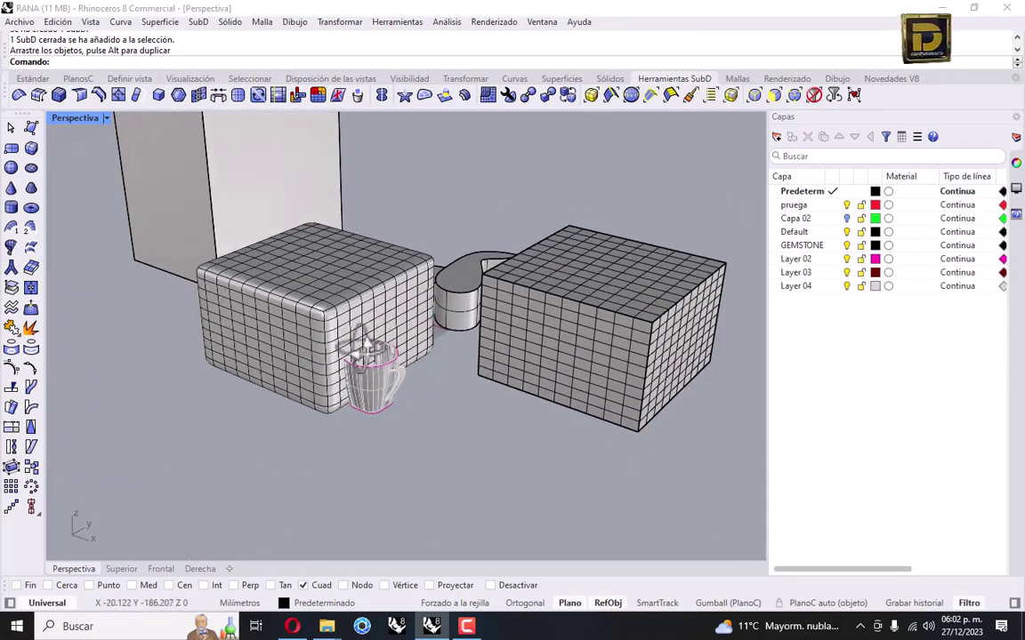
click(544, 354)
right_click(507, 361)
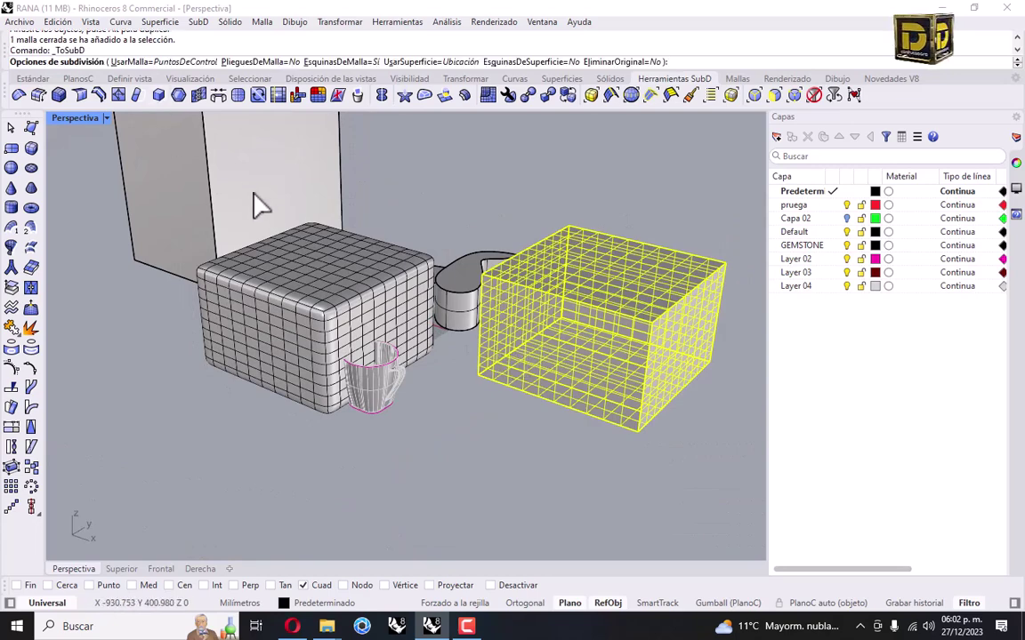
click(136, 62)
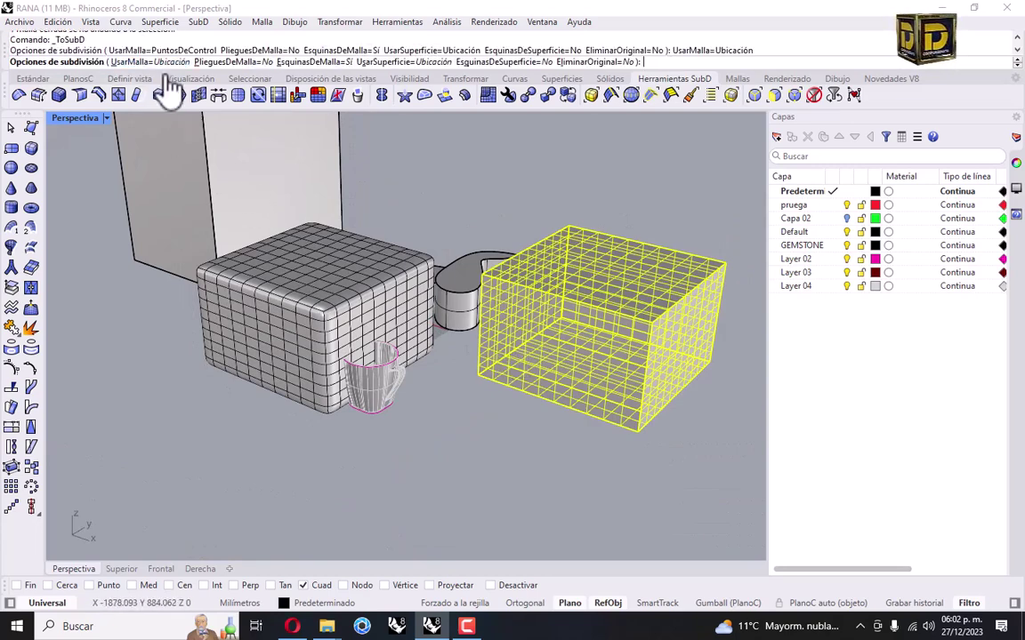
right_click(512, 470)
- Move the Ubicación SubD off the mesh box, placing it in front for comparison with the other SubD
click(564, 405)
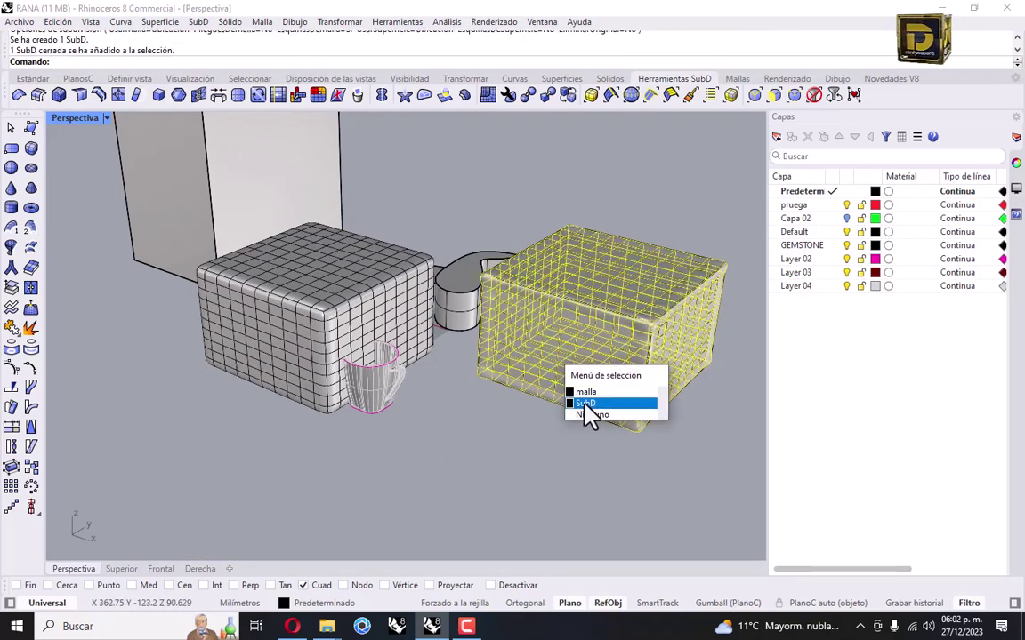
click(588, 404)
drag(587, 410, 565, 492)
click(612, 487)
scroll(479, 202, up, 2)
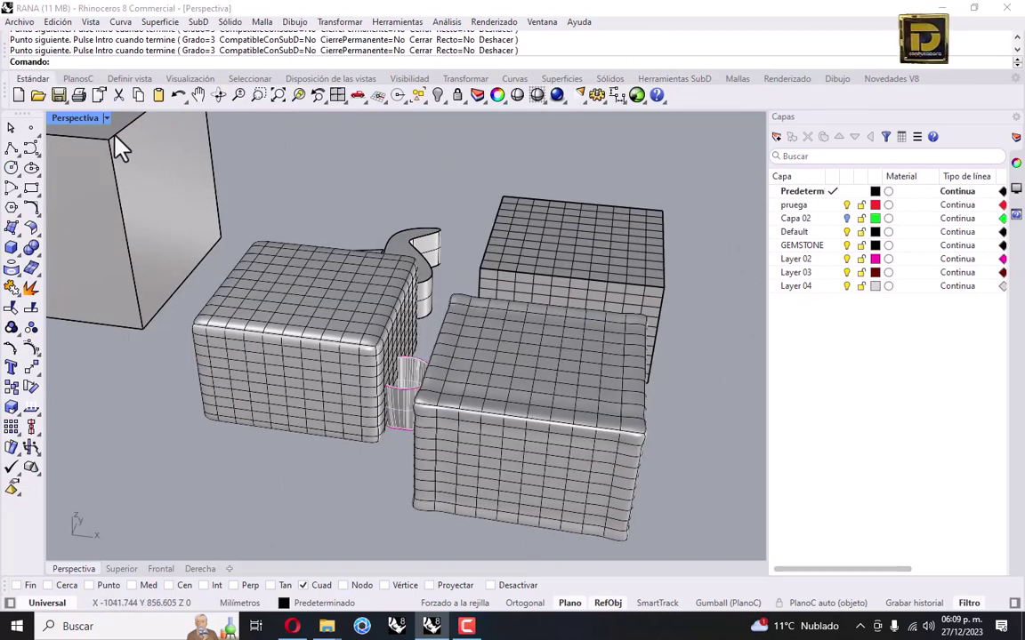
- Restore the four-viewport layout and draw a wavy degree-3 control point curve below the boxes in the Superior view
double_click(80, 117)
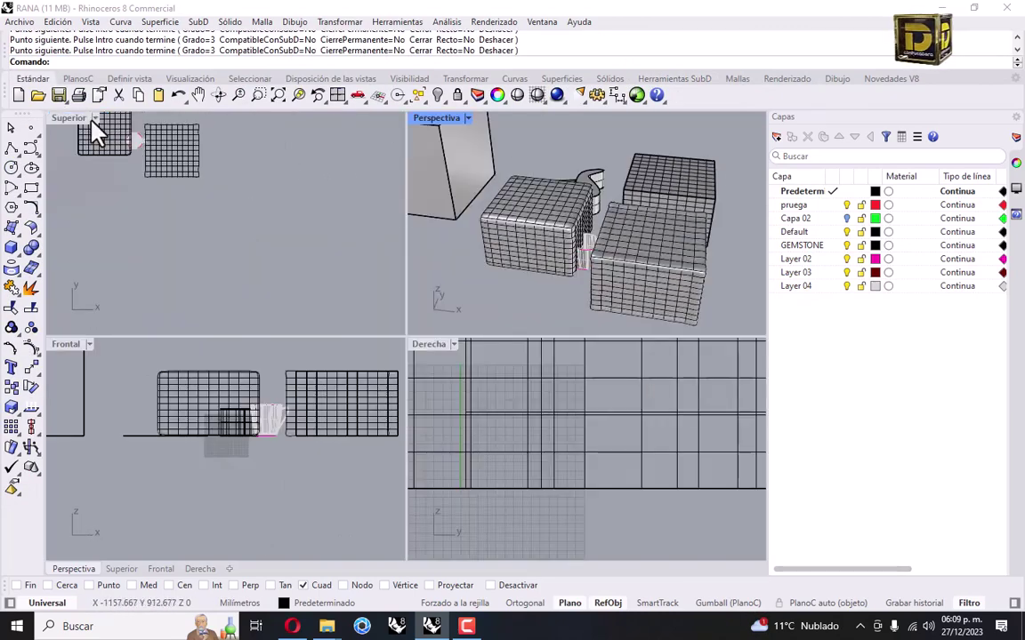
click(31, 147)
click(138, 258)
click(153, 234)
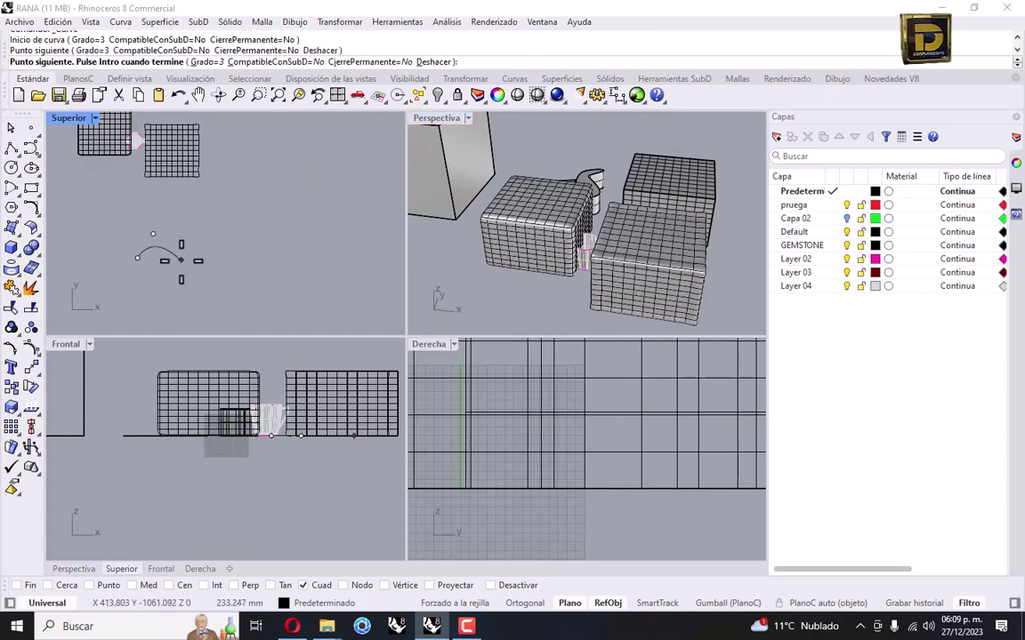
click(180, 261)
click(206, 280)
click(220, 239)
click(247, 228)
click(271, 266)
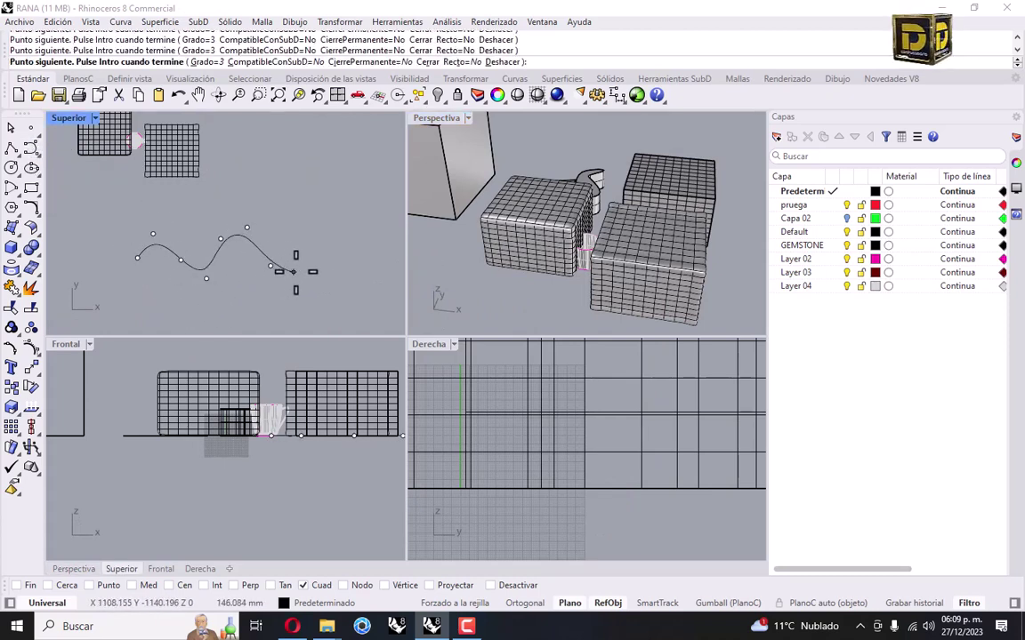
click(301, 241)
click(318, 204)
click(339, 237)
key(Return)
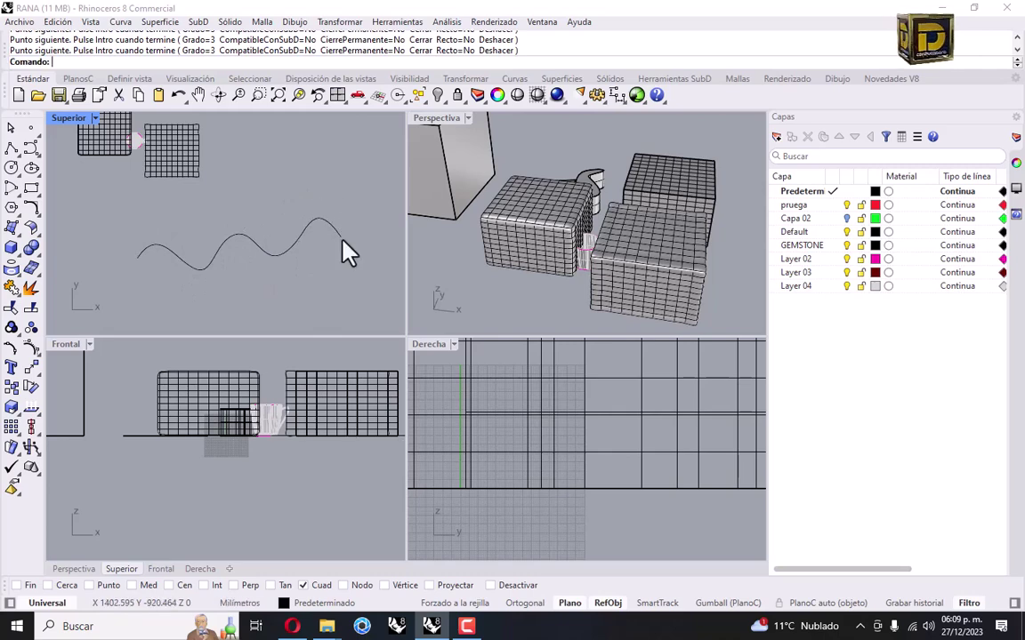
- Draw a second wavy degree-3 curve interpolated through points, just above the first curve in the Superior view
mouse_move(34, 149)
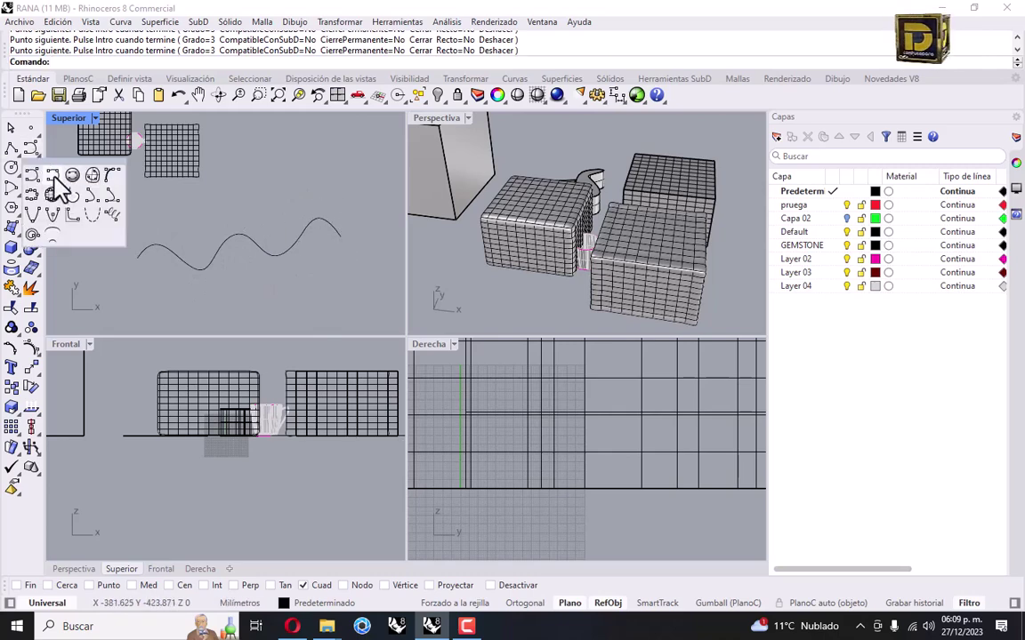
click(52, 175)
click(130, 250)
click(159, 225)
click(180, 236)
click(203, 239)
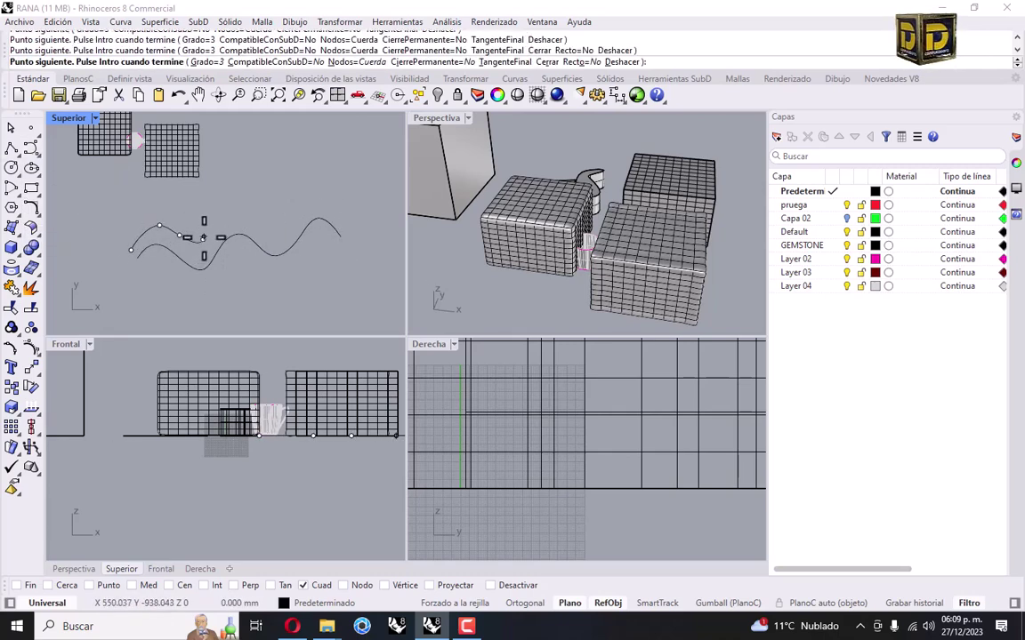
click(213, 207)
click(267, 220)
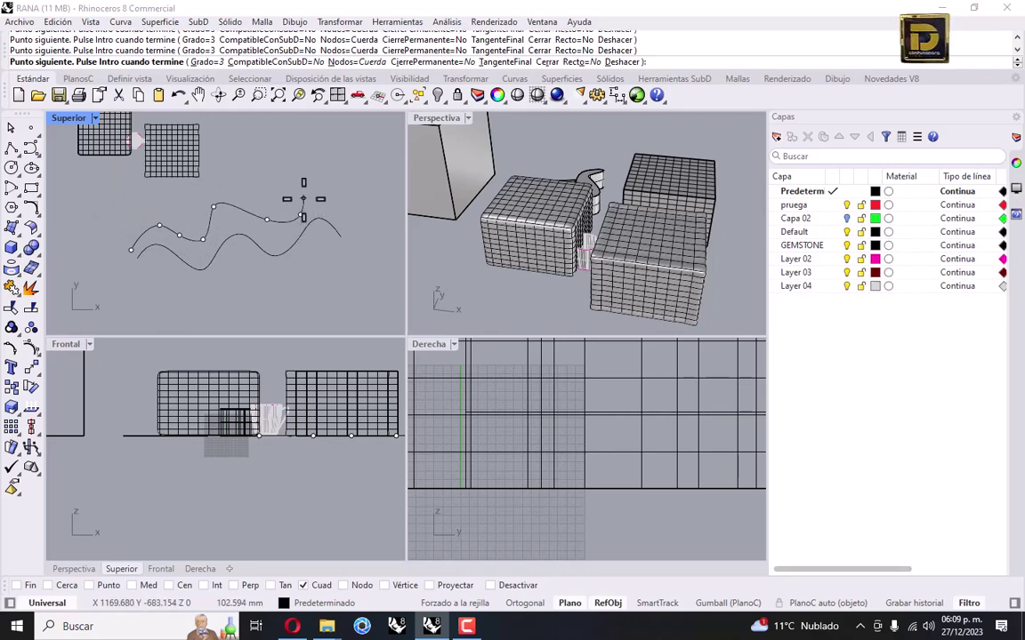
click(307, 195)
click(343, 213)
key(Return)
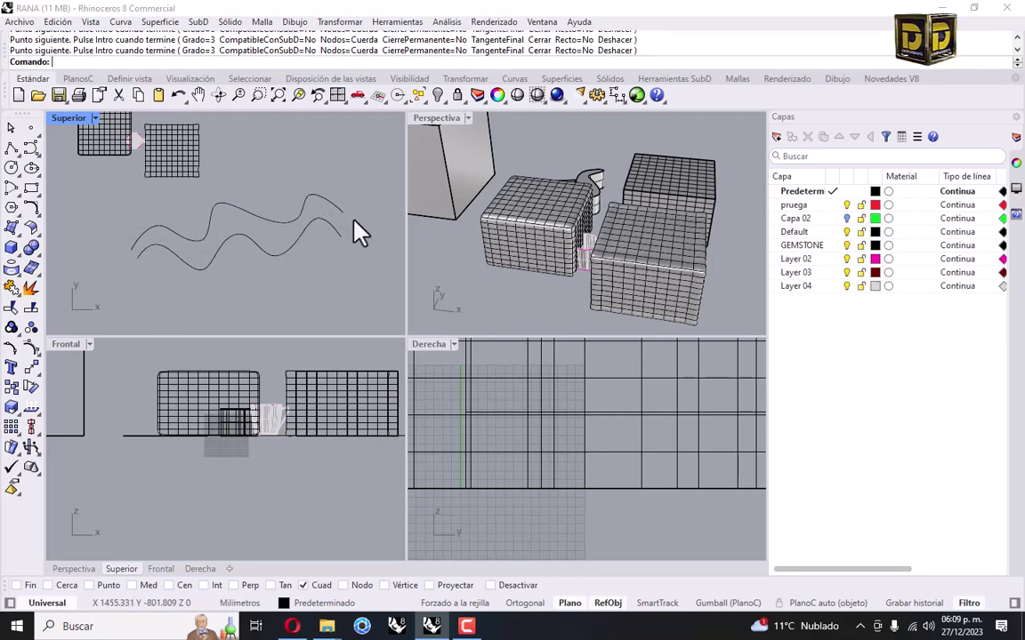
- Select and delete the two wavy example curves in the Superior view
scroll(636, 241, up, 2)
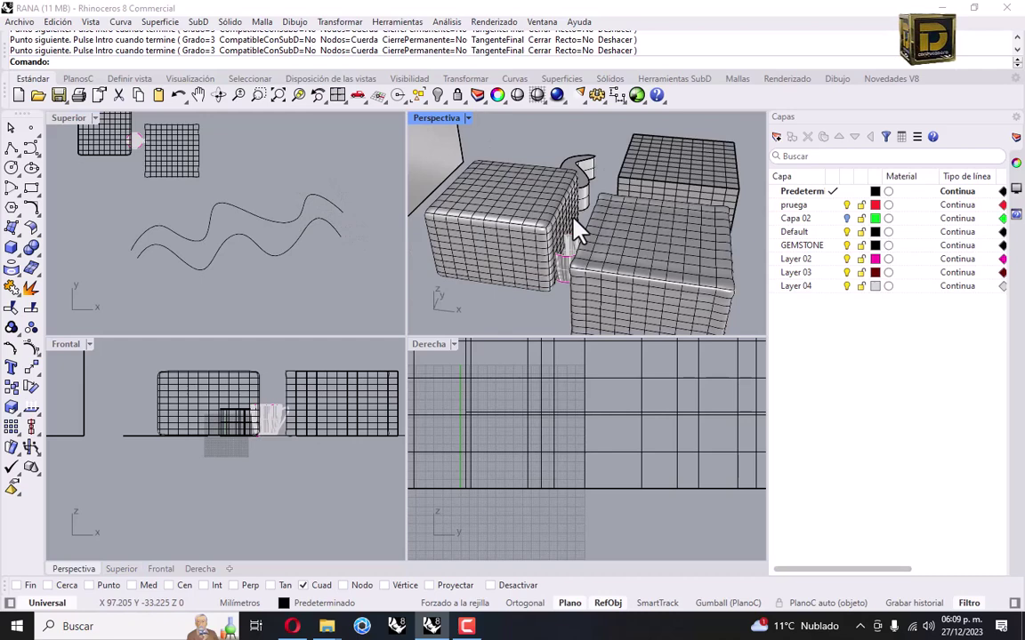
click(515, 215)
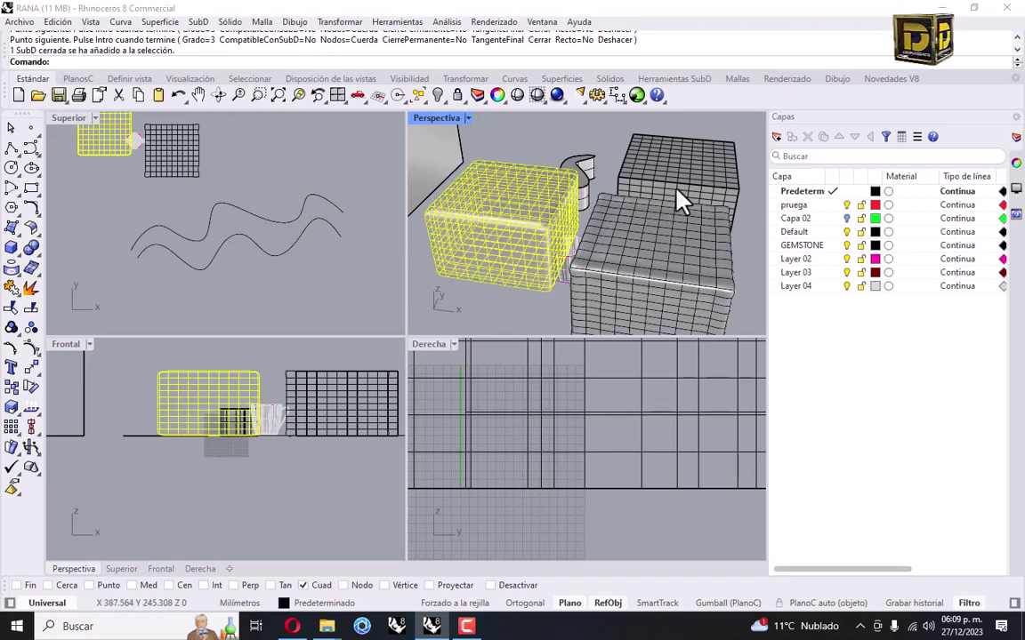
key(Escape)
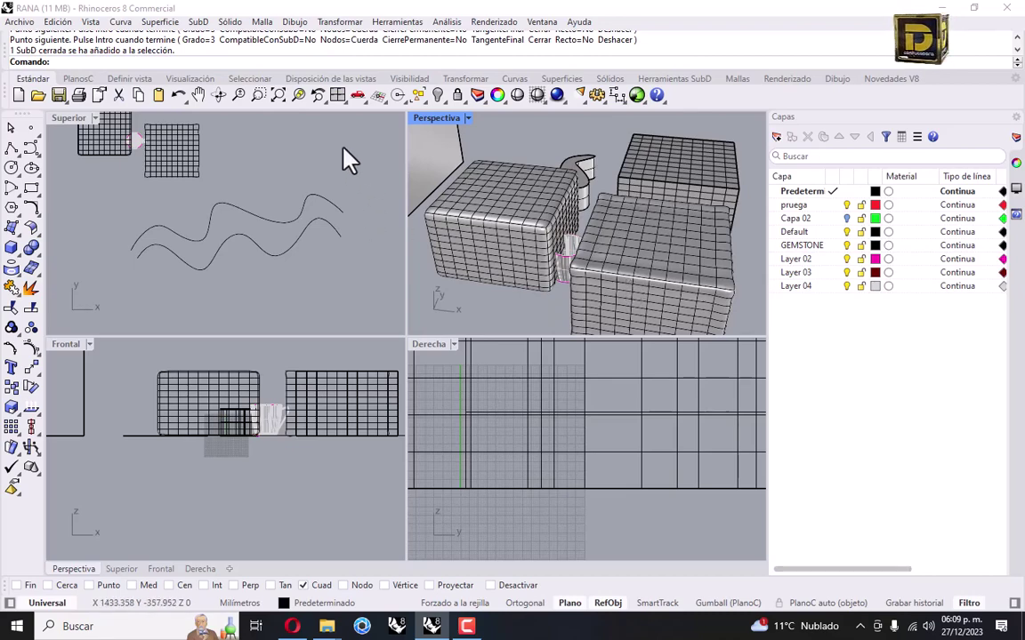
drag(348, 160, 338, 252)
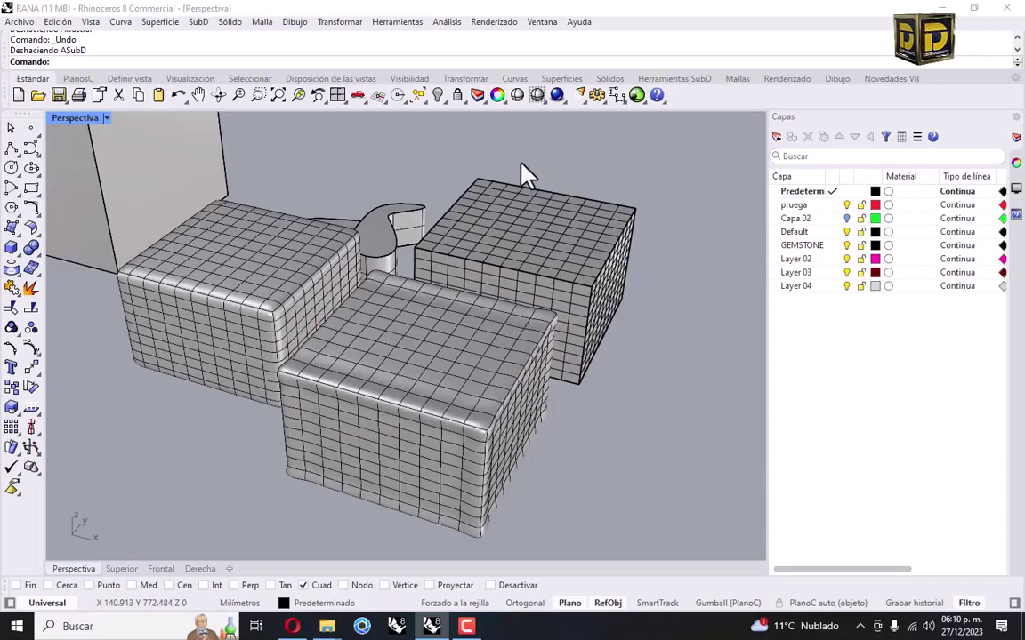
- Convert the mesh box to a SubD with UsarMalla=PuntosDeControl, PlieguesDeMalla=No and EsquinasDeMalla=Sí, keeping the original
key(Return)
click(514, 240)
key(Return)
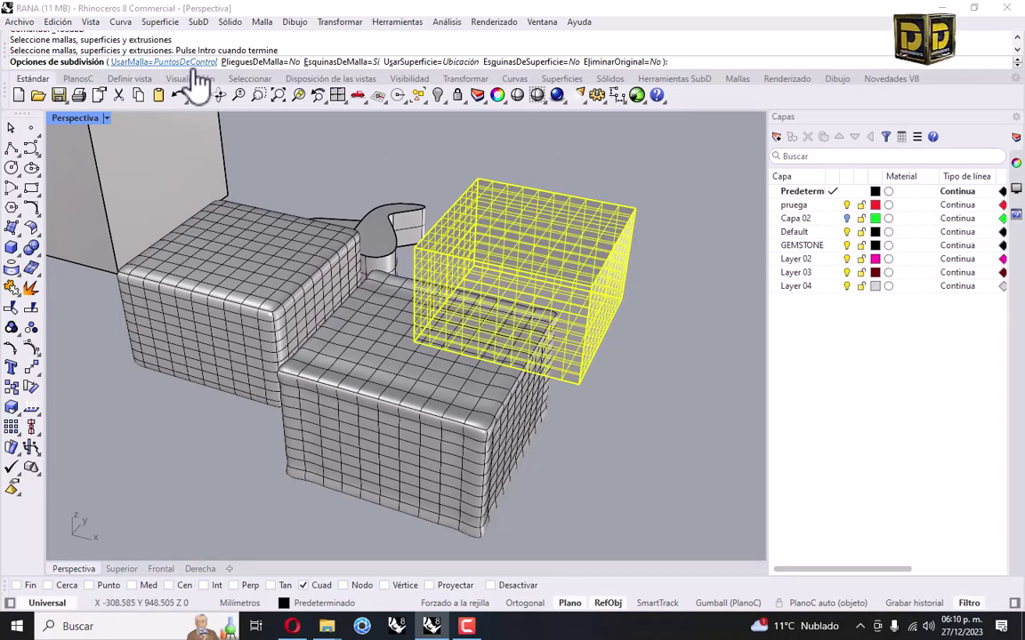
key(Return)
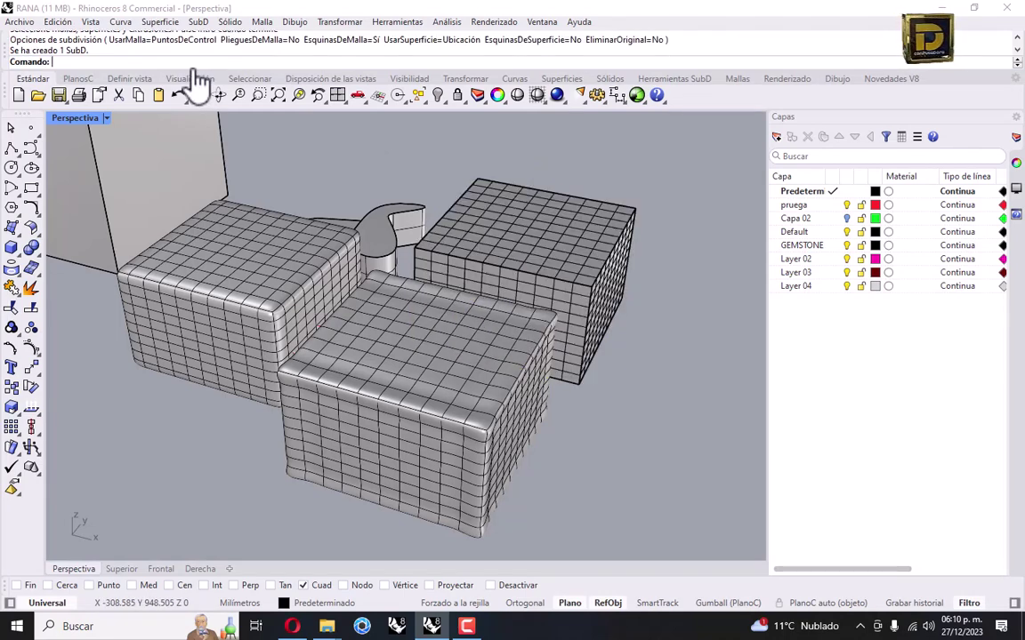
- Move the new PuntosDeControl SubD off the mesh box, placing it behind the earlier SubD boxes for comparison
click(476, 244)
click(529, 286)
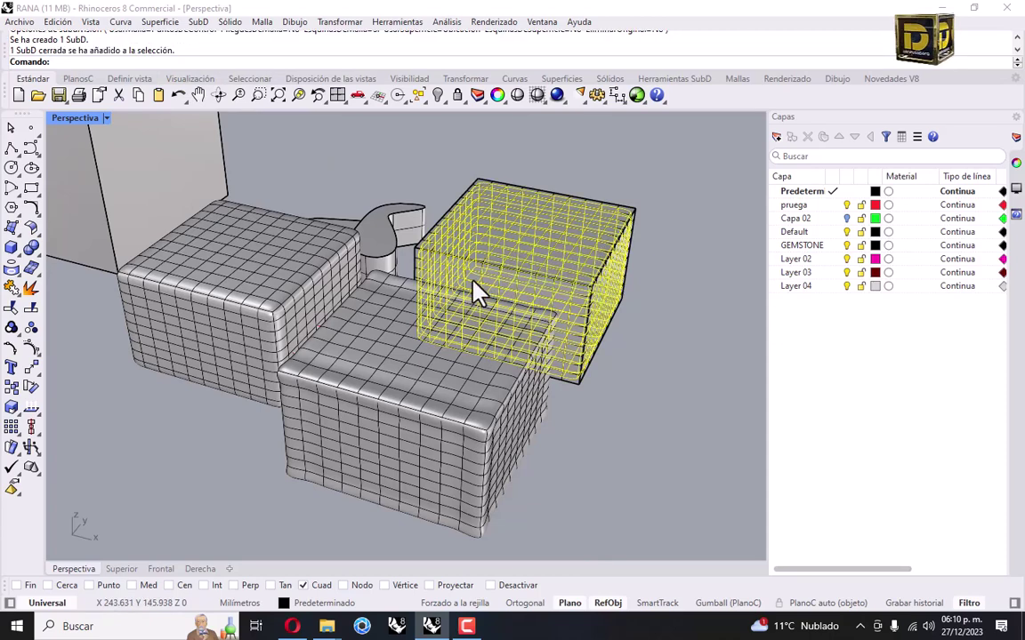
alt+drag(478, 294, 320, 200)
click(530, 164)
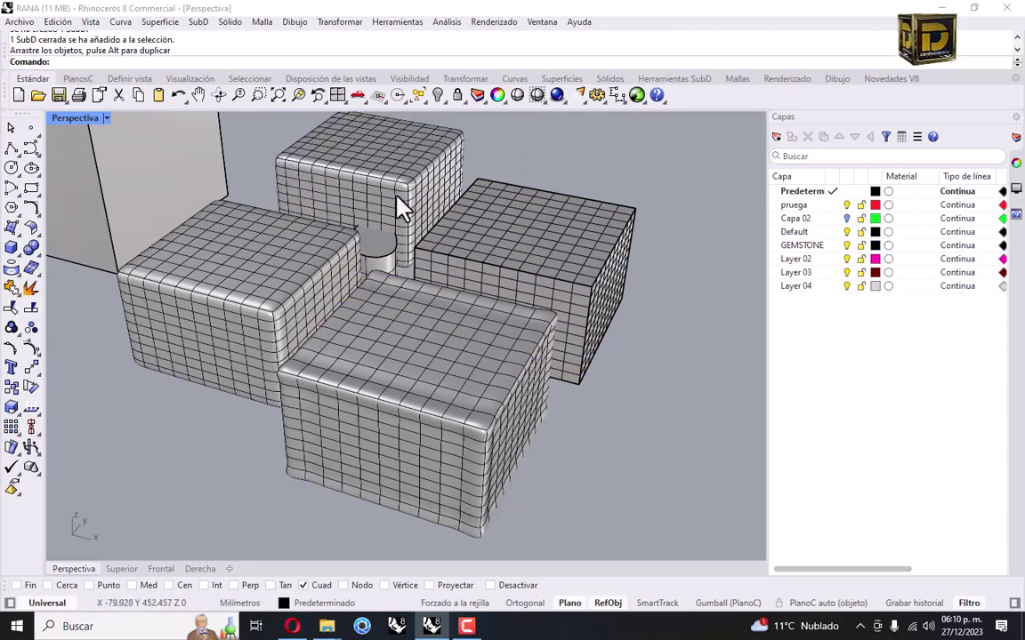
right_drag(373, 339, 481, 342)
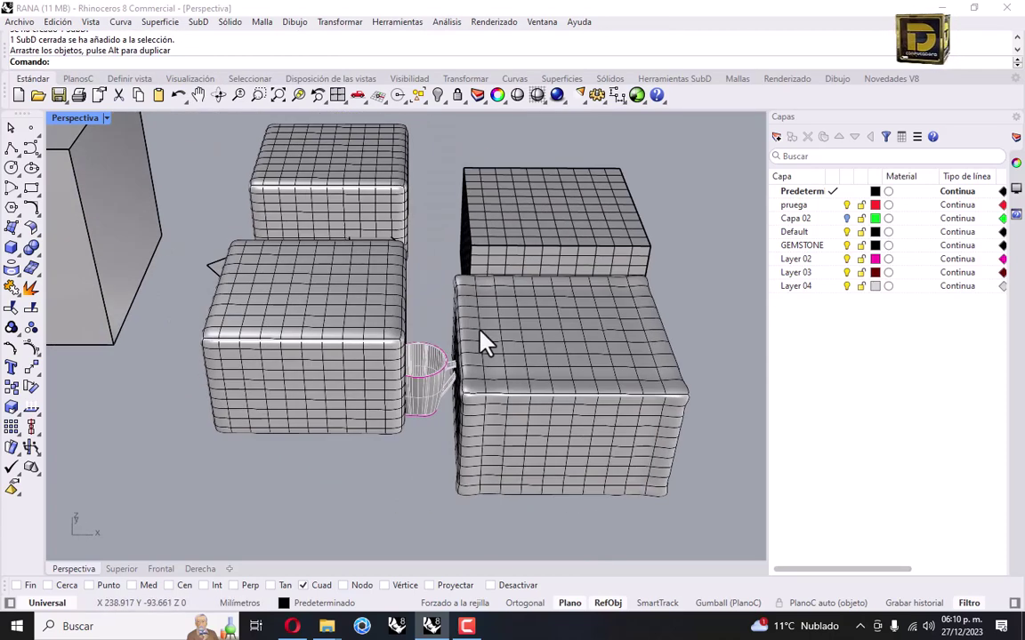
right_drag(417, 245, 423, 277)
- Delete the three comparison SubD boxes, leaving the original mesh box in place
click(393, 194)
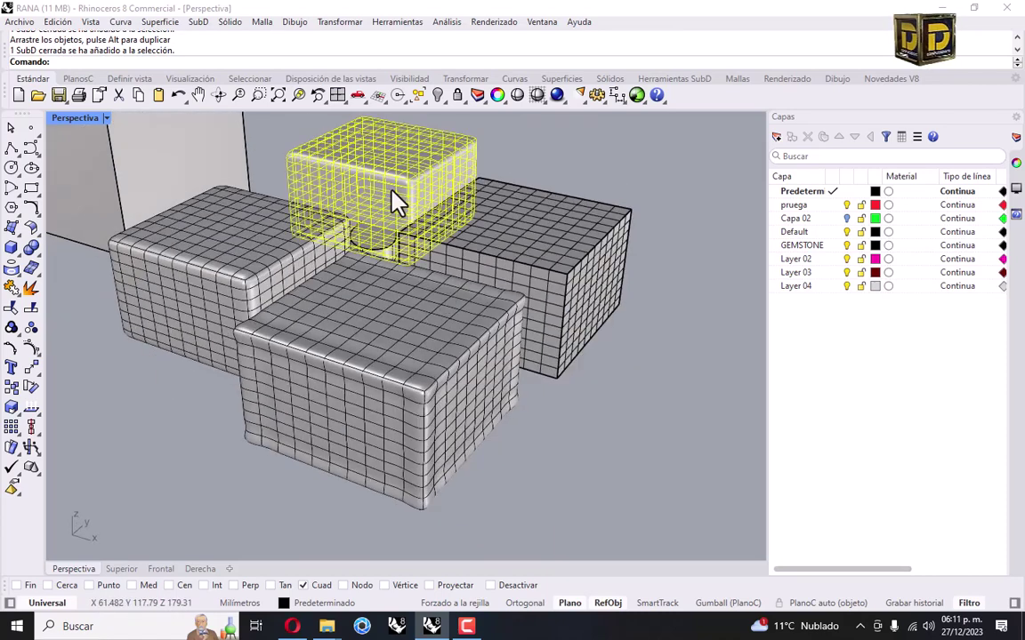
click(401, 405)
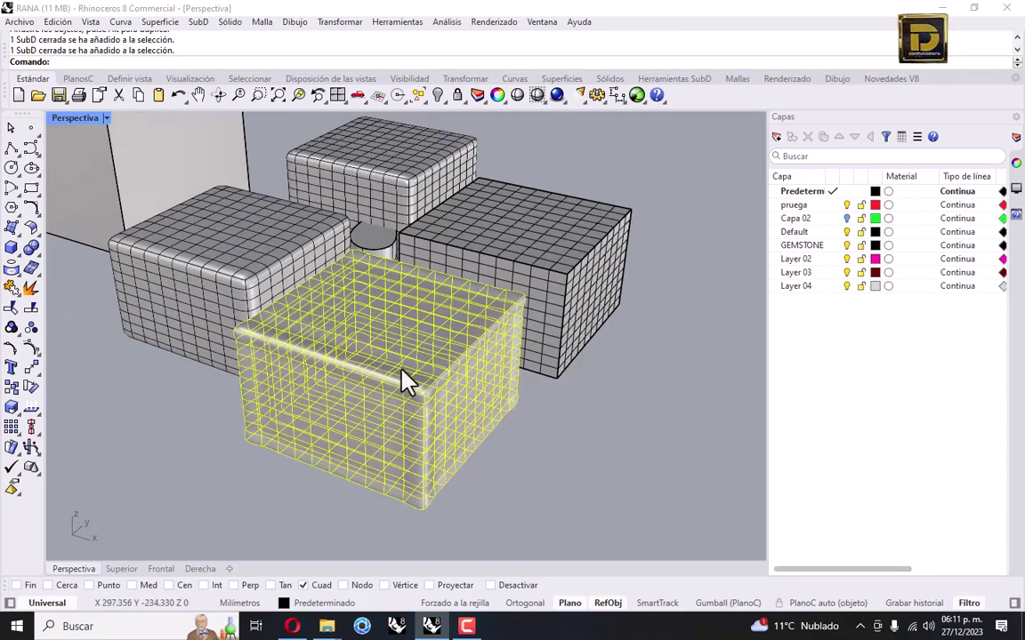
key(Delete)
click(228, 285)
key(Delete)
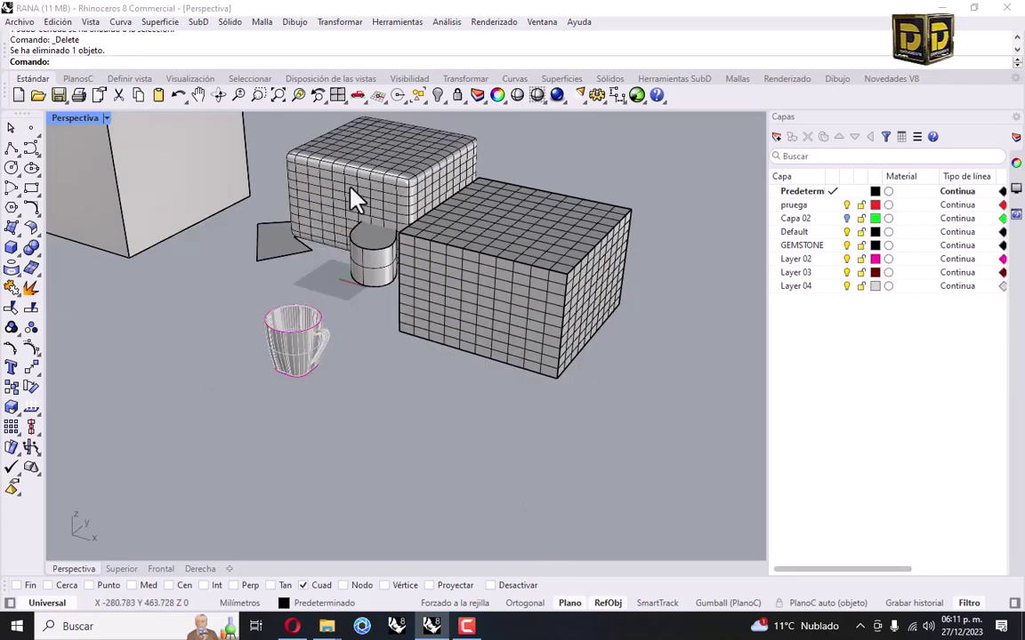
click(354, 199)
key(Delete)
- Convert the large solid box to a SubD with UsarSuperficie=Ubicación and EsquinasDeSuperficie=No, and move the original extrusion aside
scroll(360, 258, down, 2)
right_drag(360, 258, 339, 245)
scroll(263, 221, down, 3)
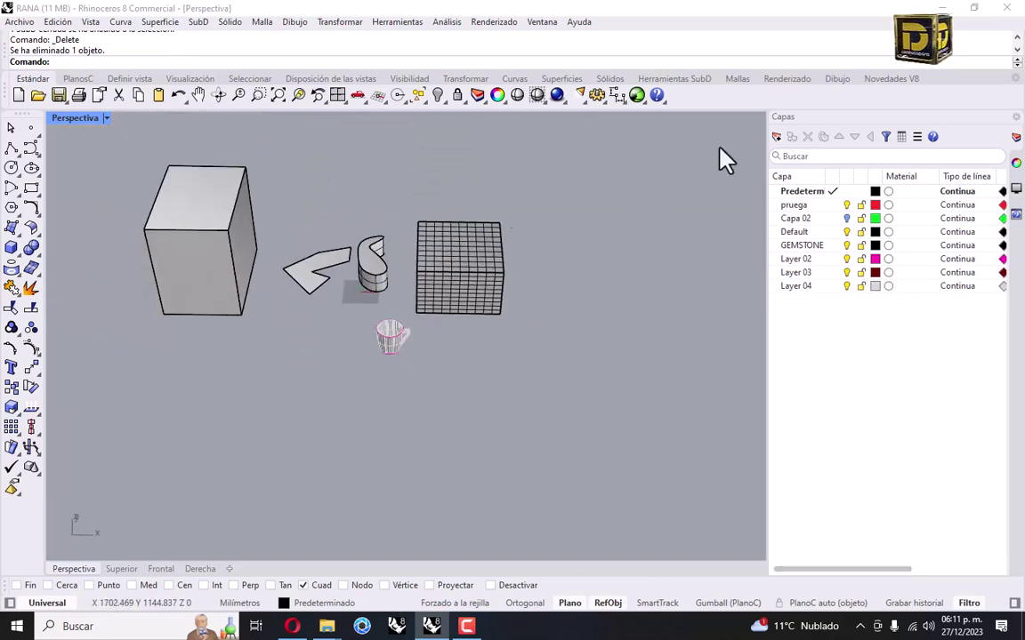
click(665, 79)
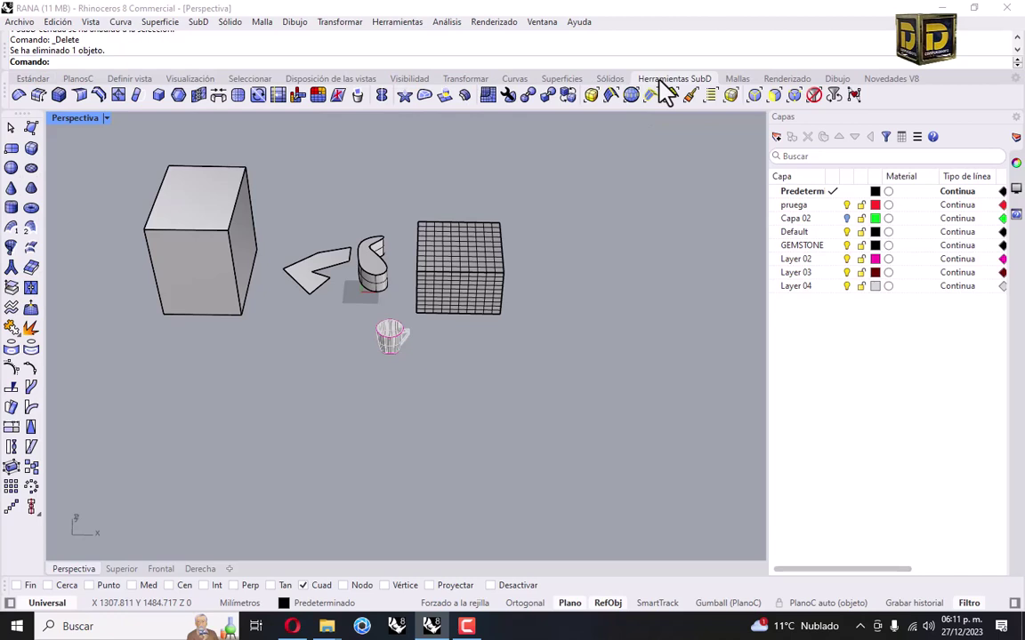
click(548, 95)
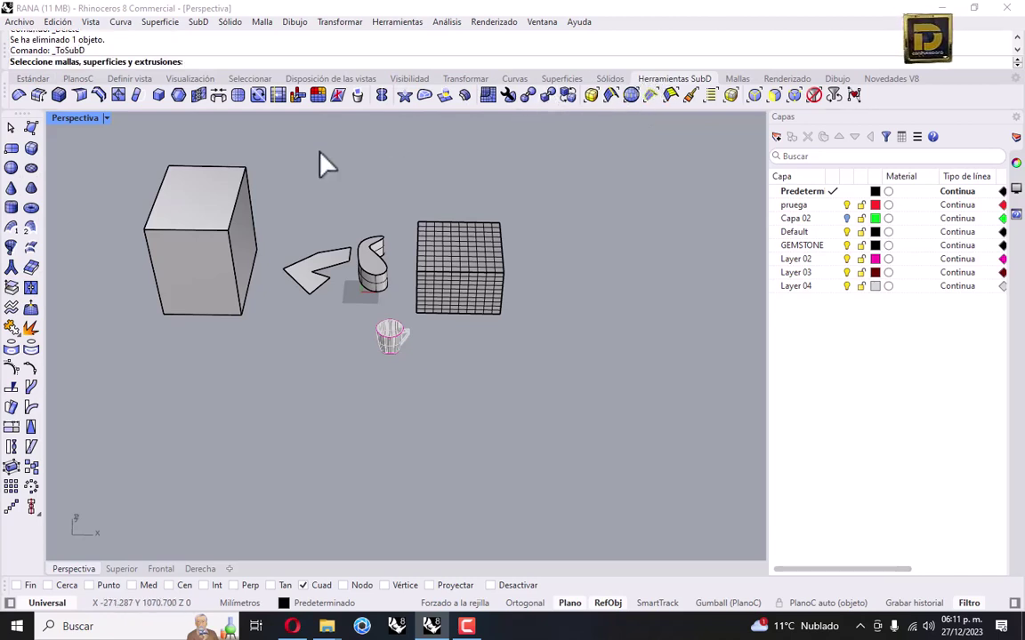
click(205, 221)
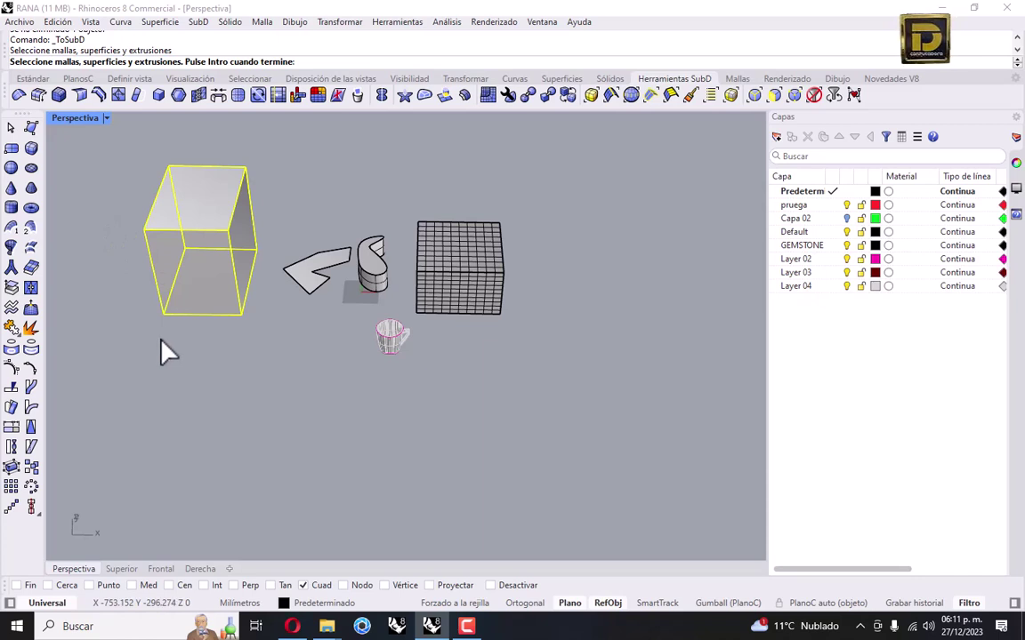
key(Return)
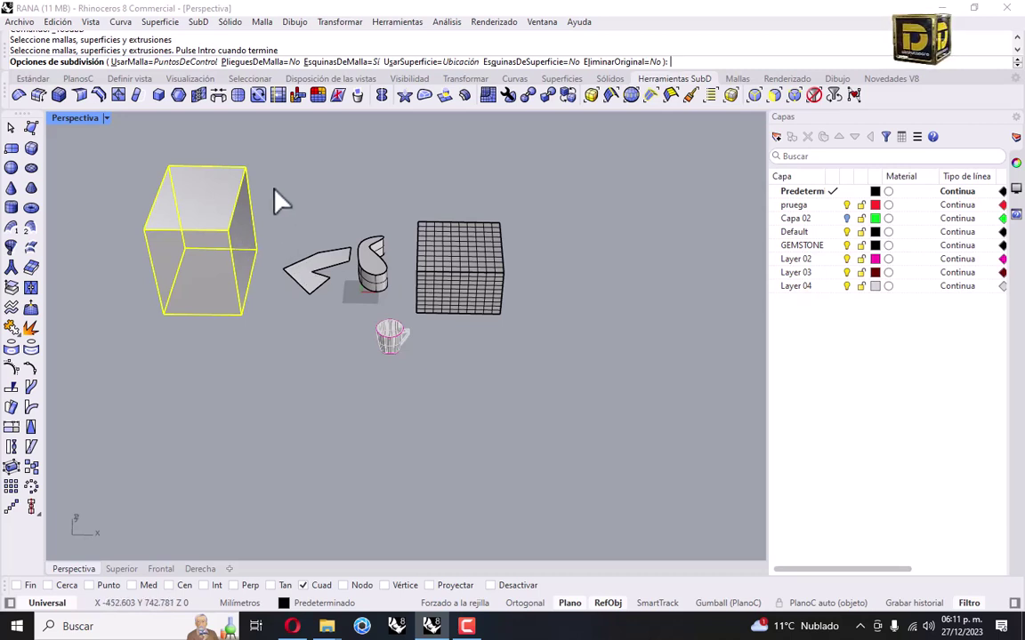
key(Return)
drag(212, 256, 375, 229)
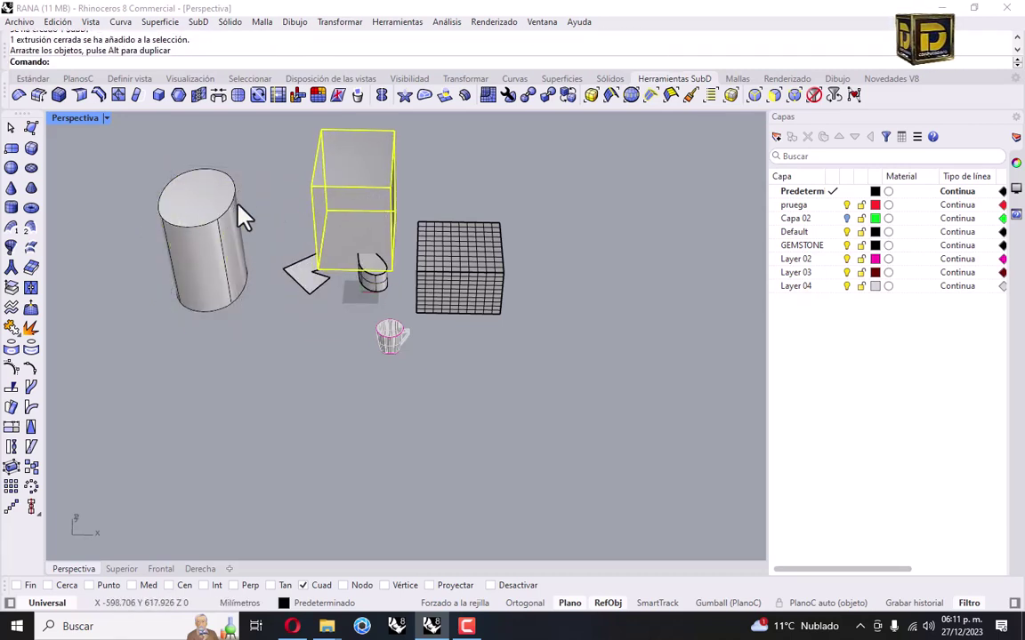
click(238, 206)
- Toggle the rounded SubD's display between smooth and flat several times to compare both shapes
click(217, 201)
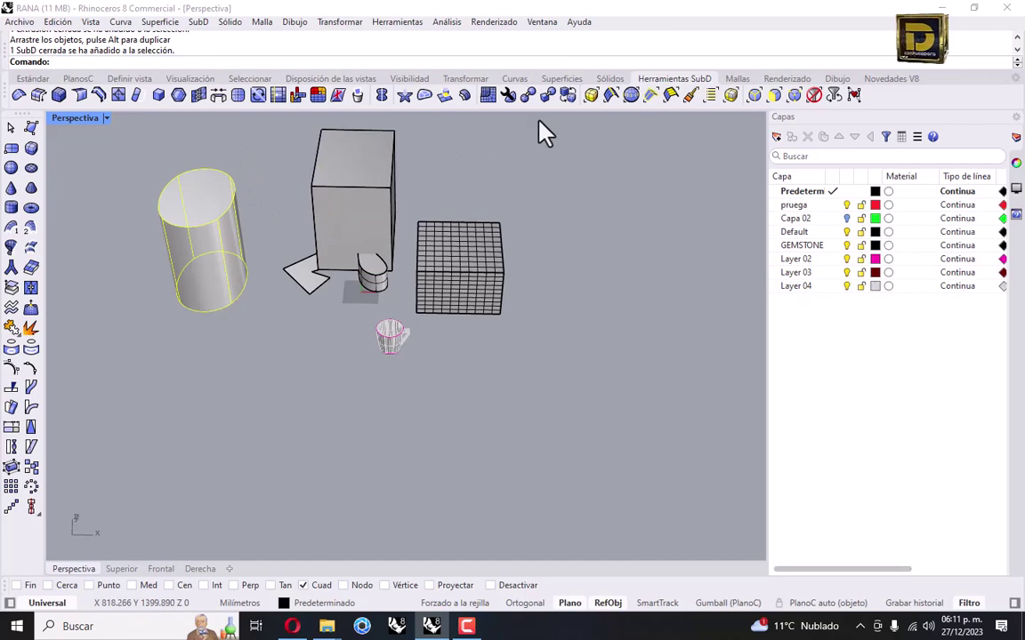
click(572, 100)
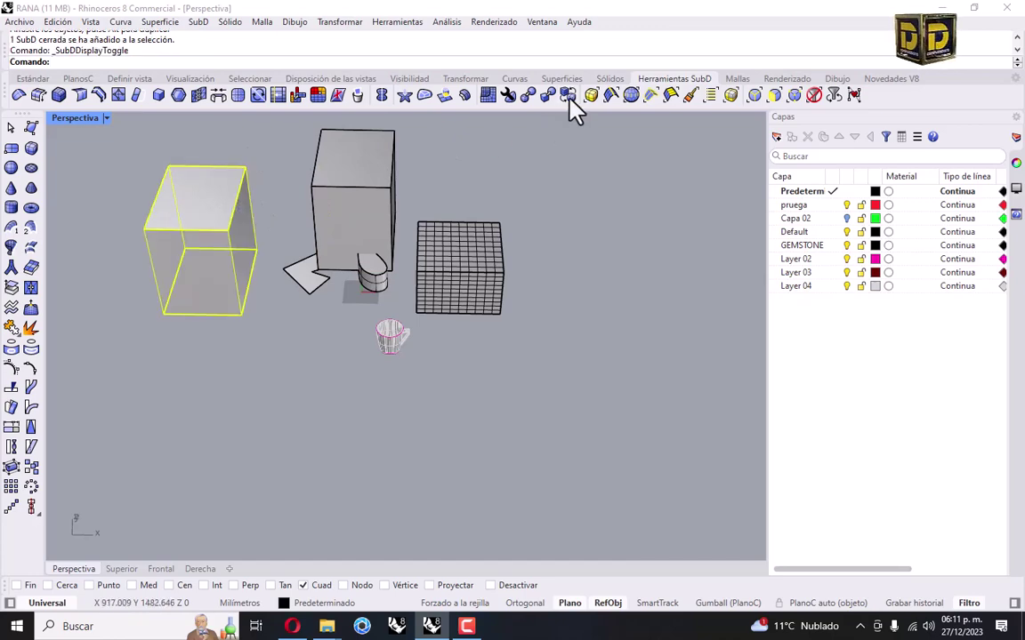
click(572, 100)
click(572, 99)
right_drag(482, 160, 336, 211)
click(569, 96)
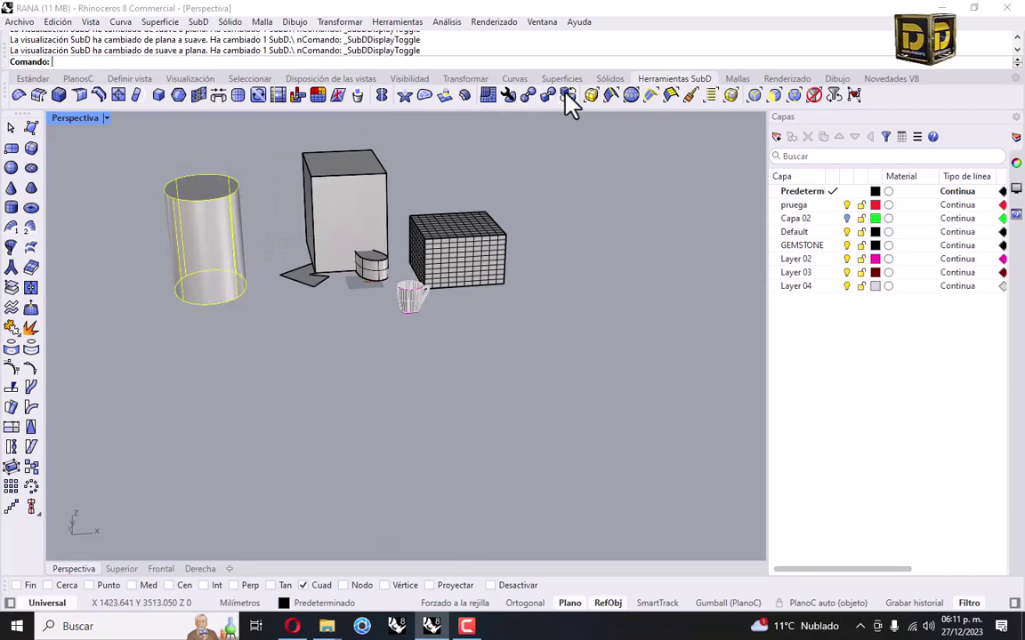
click(568, 96)
click(568, 96)
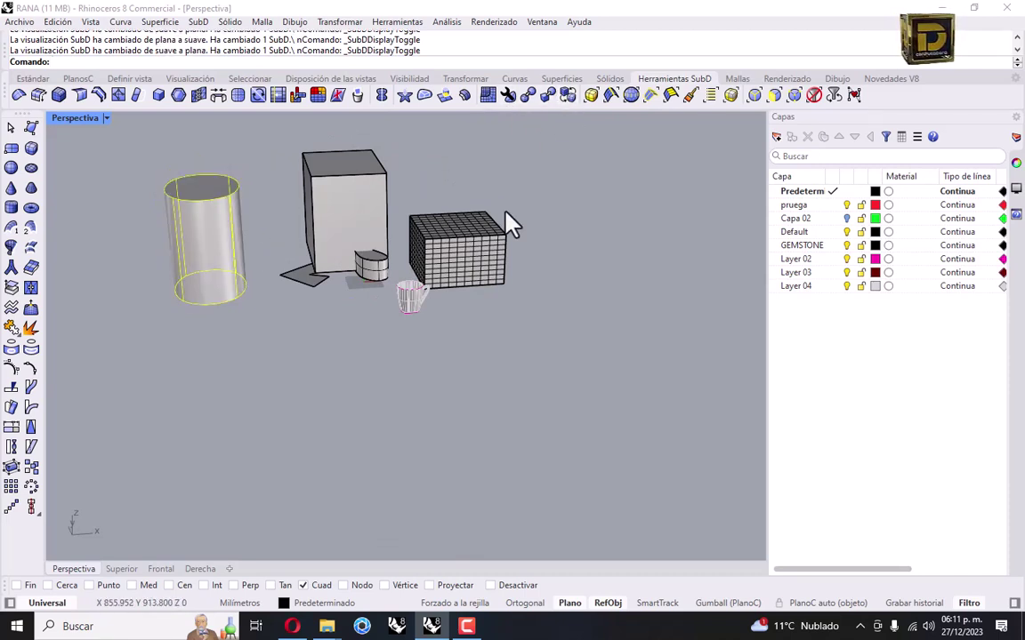
key(Escape)
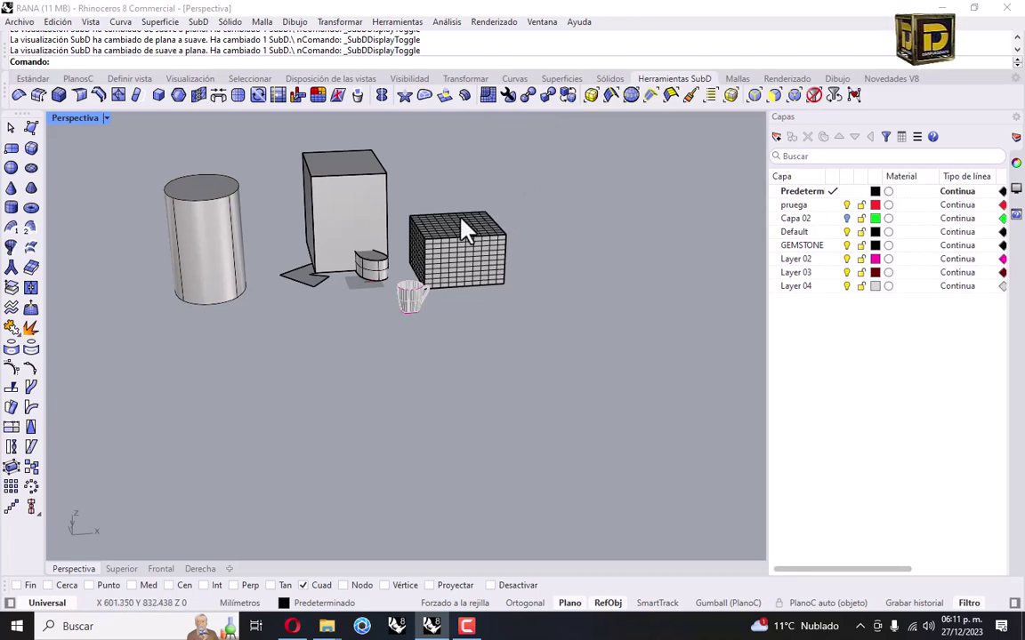
- Delete the rounded SubD made from the large box, keeping the original extrusion
click(340, 212)
click(201, 235)
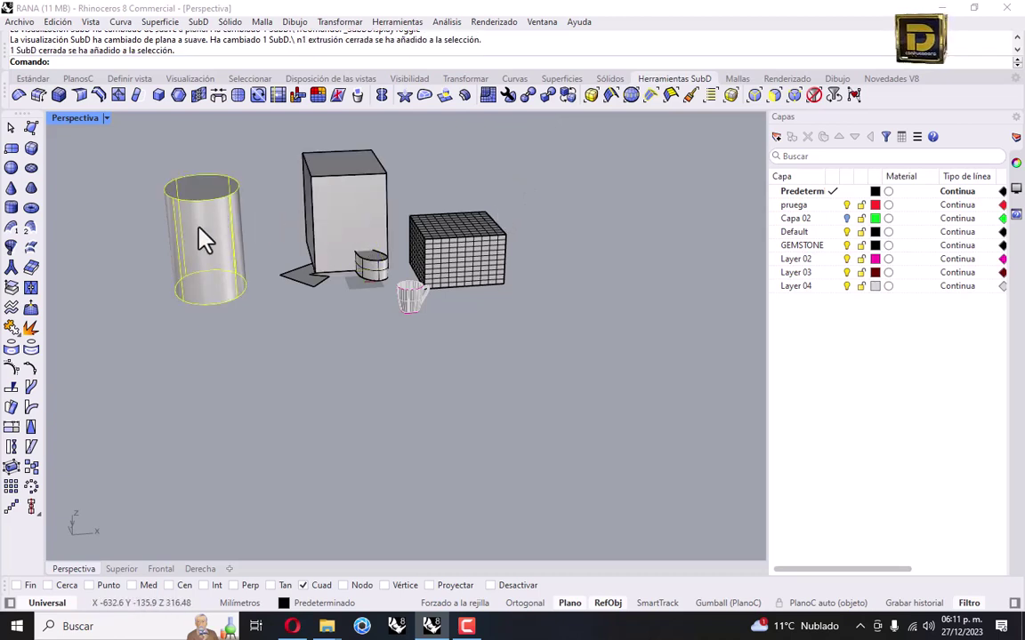
key(Delete)
- Convert the mesh box to a SubD with UsarMalla=PuntosDeControl and PlieguesDeMalla=Sí, keeping the original
right_drag(288, 221, 430, 248)
click(473, 281)
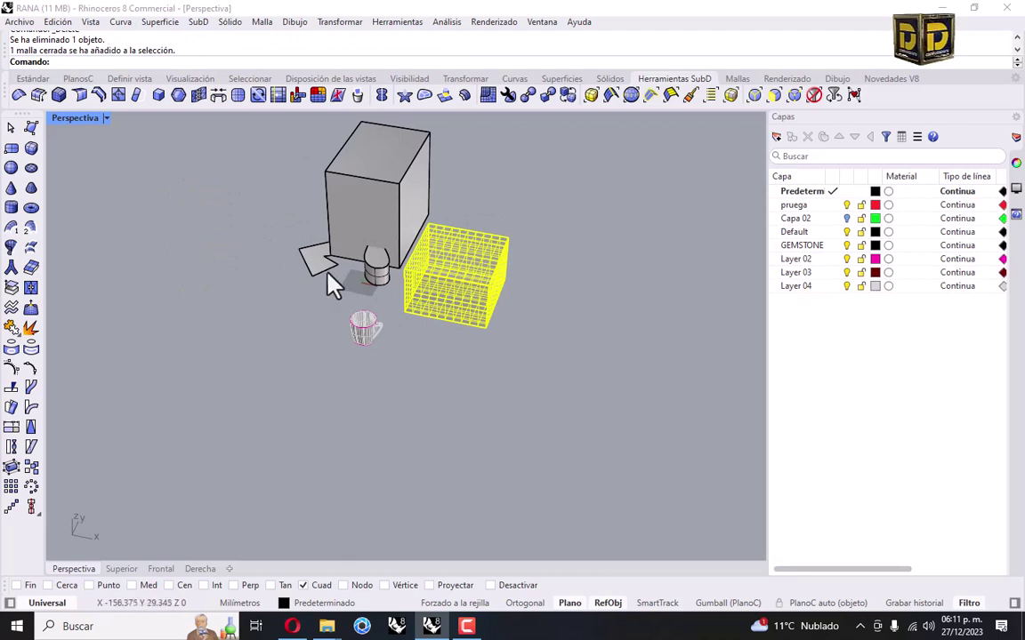
click(462, 233)
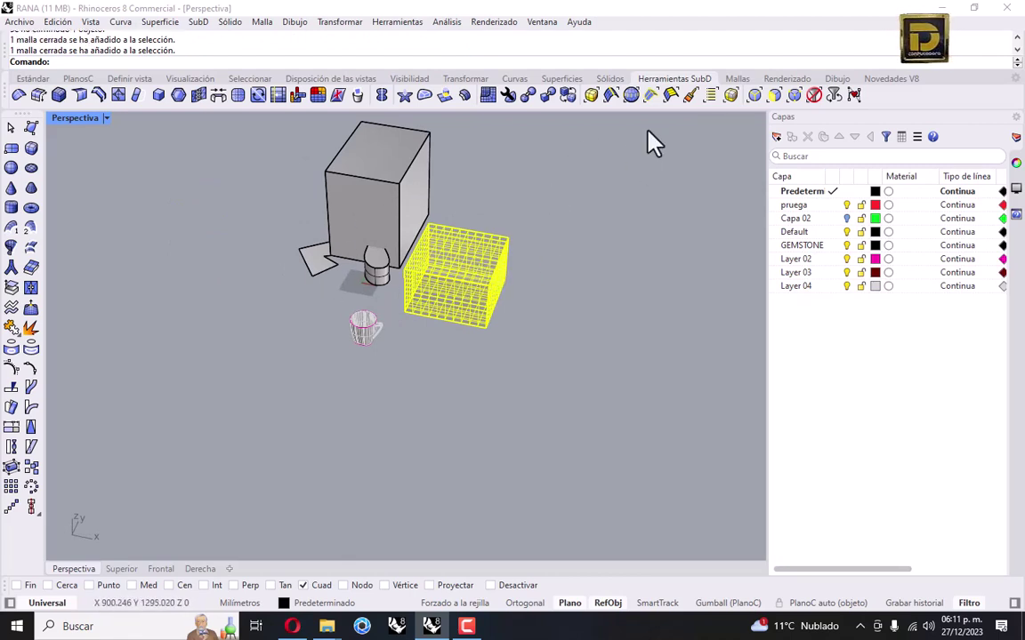
click(548, 97)
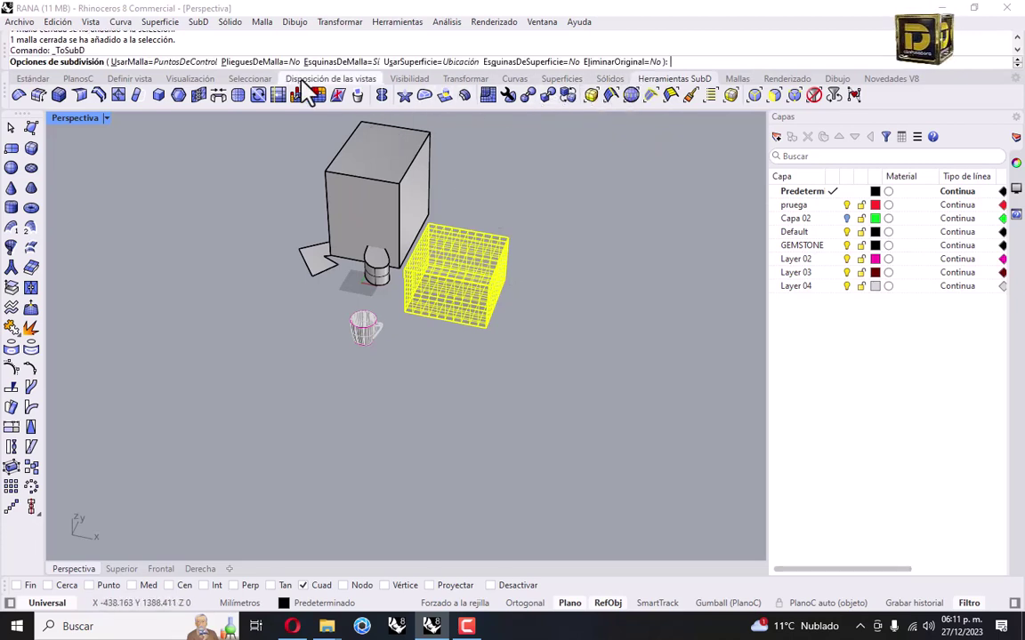
right_drag(334, 147, 473, 283)
scroll(474, 283, up, 2)
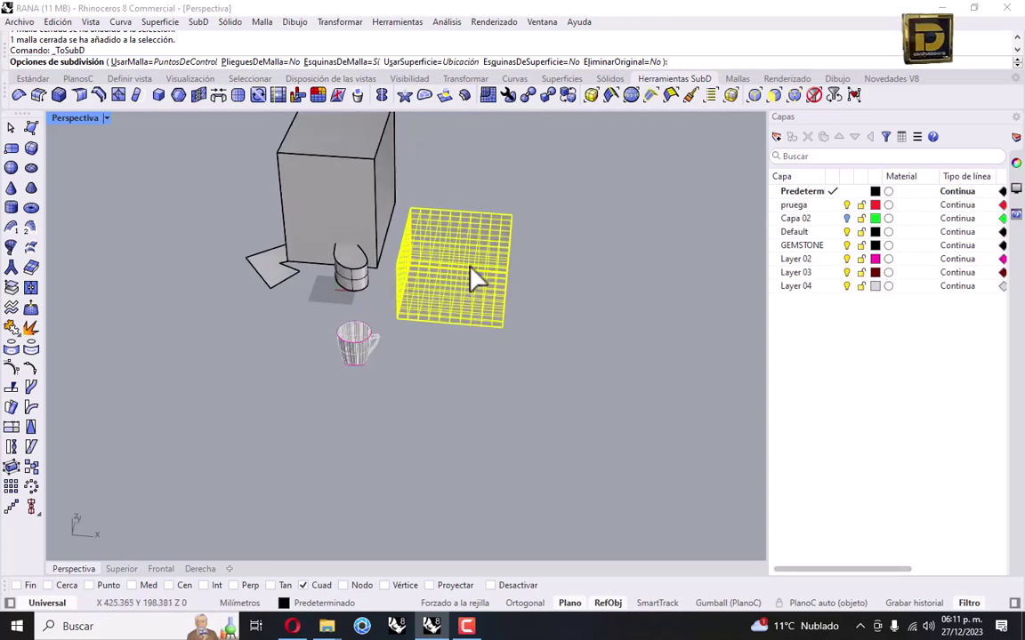
click(266, 63)
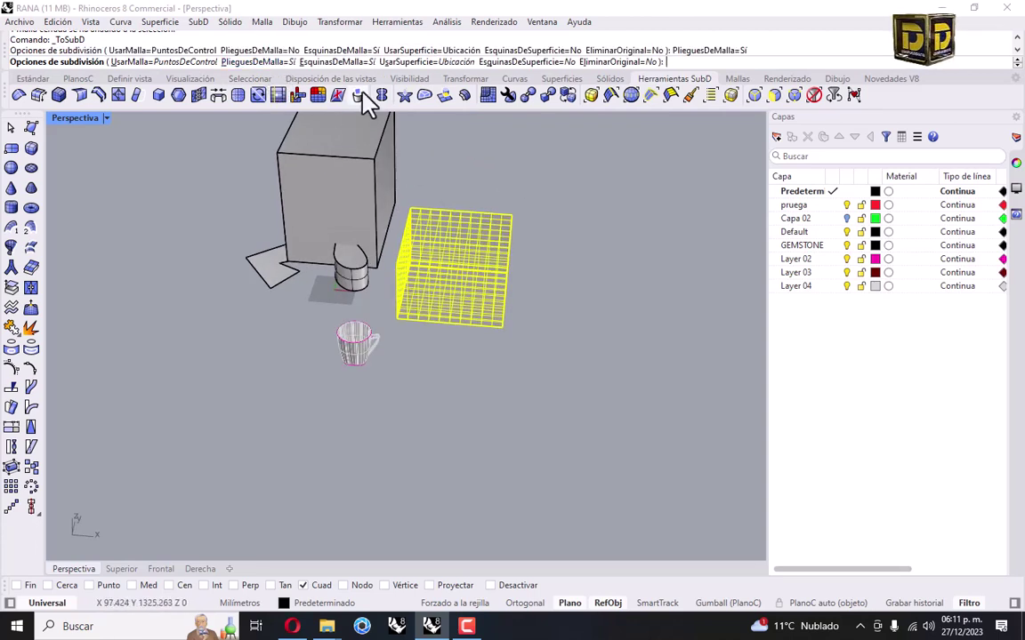
right_click(514, 210)
- Move the creased SubD beside the mesh box and inspect its edges
alt+drag(475, 255, 603, 281)
click(601, 201)
right_drag(602, 201, 449, 238)
click(556, 235)
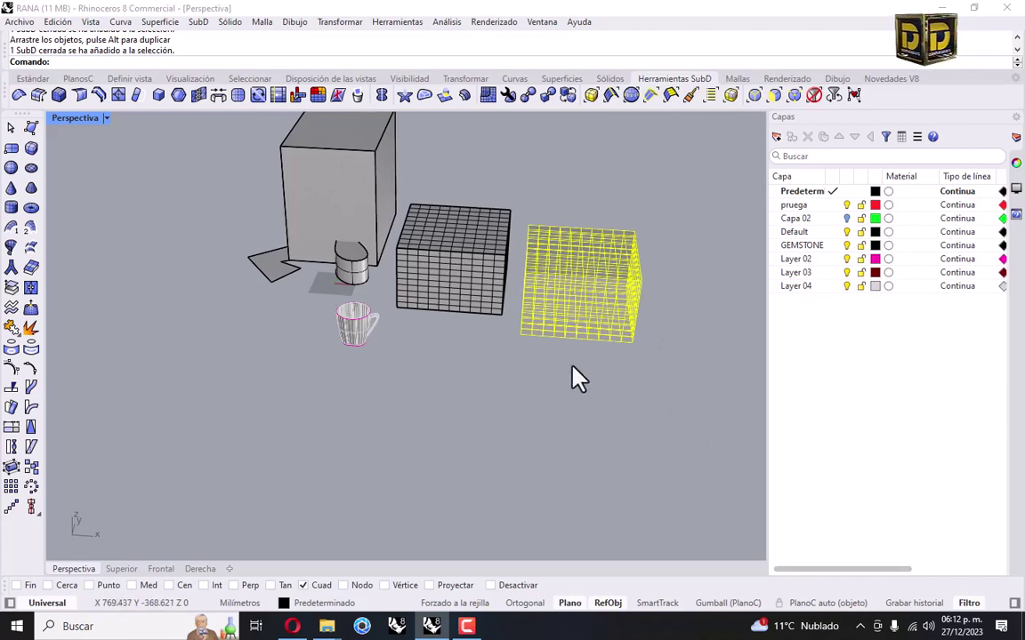
click(571, 166)
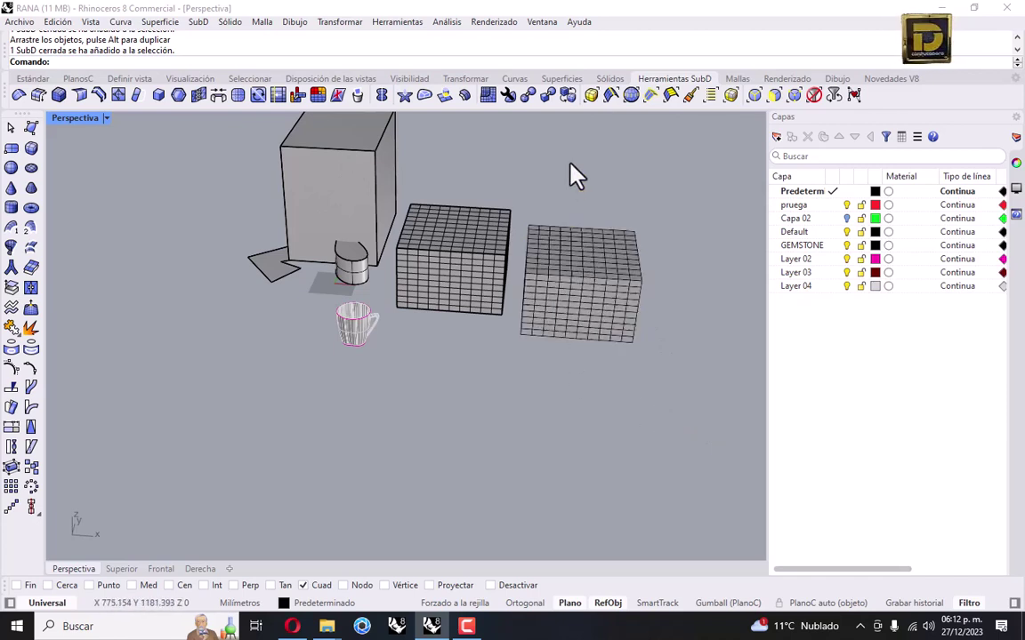
- Undo the creased SubD's move and conversion, and cut the mesh box and restore it with another undo
key(ctrl+z)
click(576, 175)
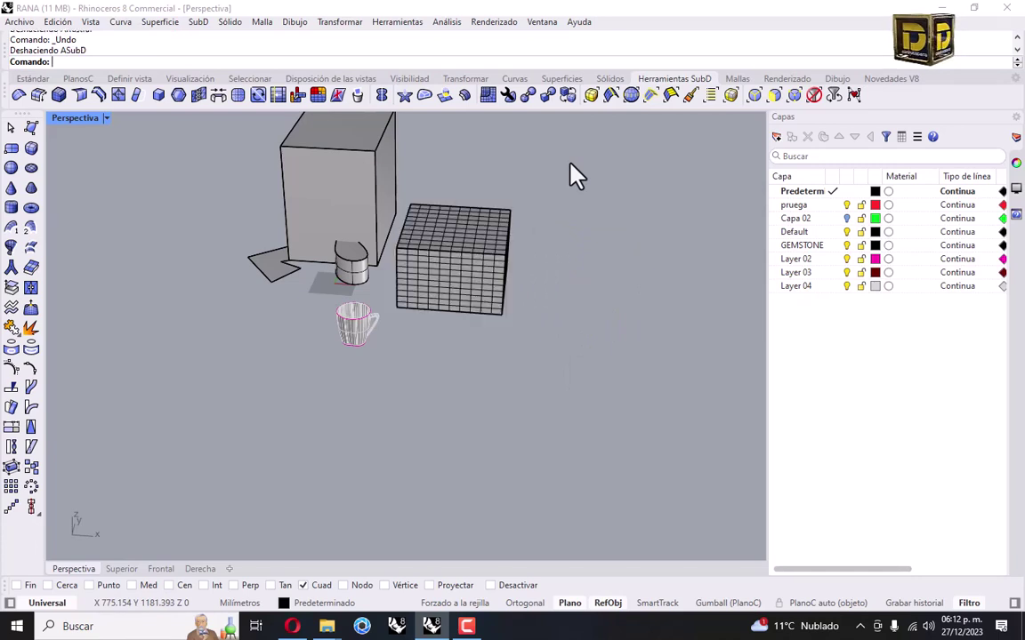
click(492, 236)
key(ctrl+x)
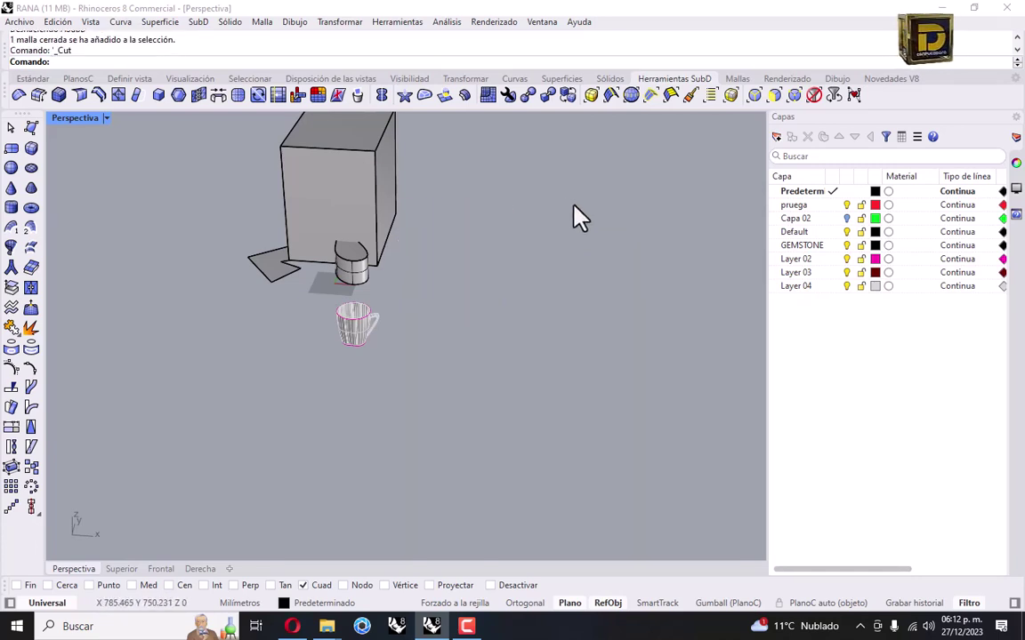
key(ctrl+z)
click(589, 256)
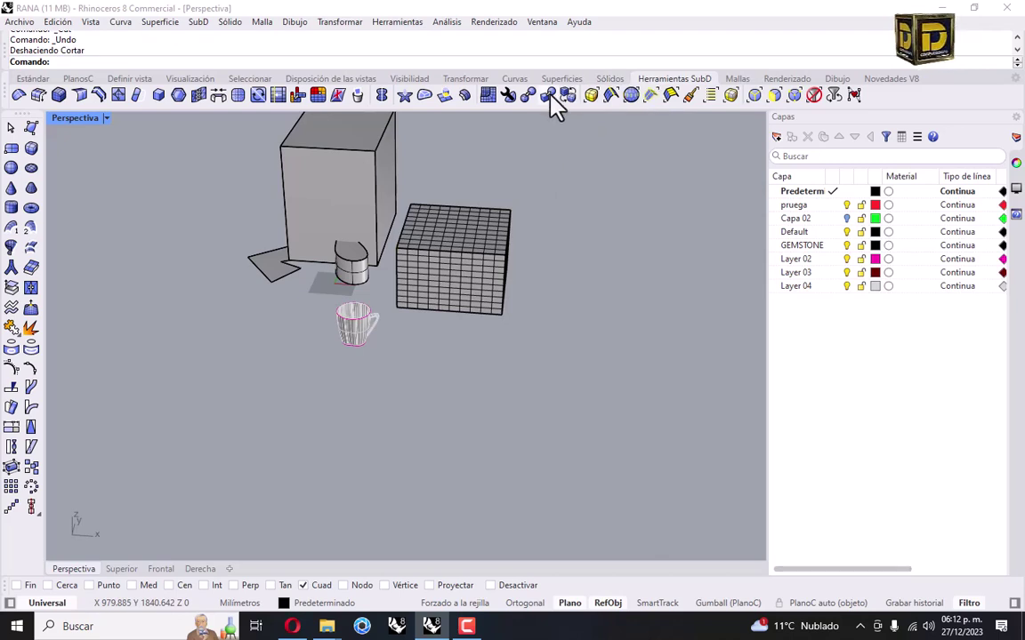
- Convert the mesh box to a SubD with UsarMalla=PuntosDeControl, PlieguesDeMalla=Sí, EsquinasDeMalla=Sí and EliminarOriginal=No
click(495, 90)
click(445, 213)
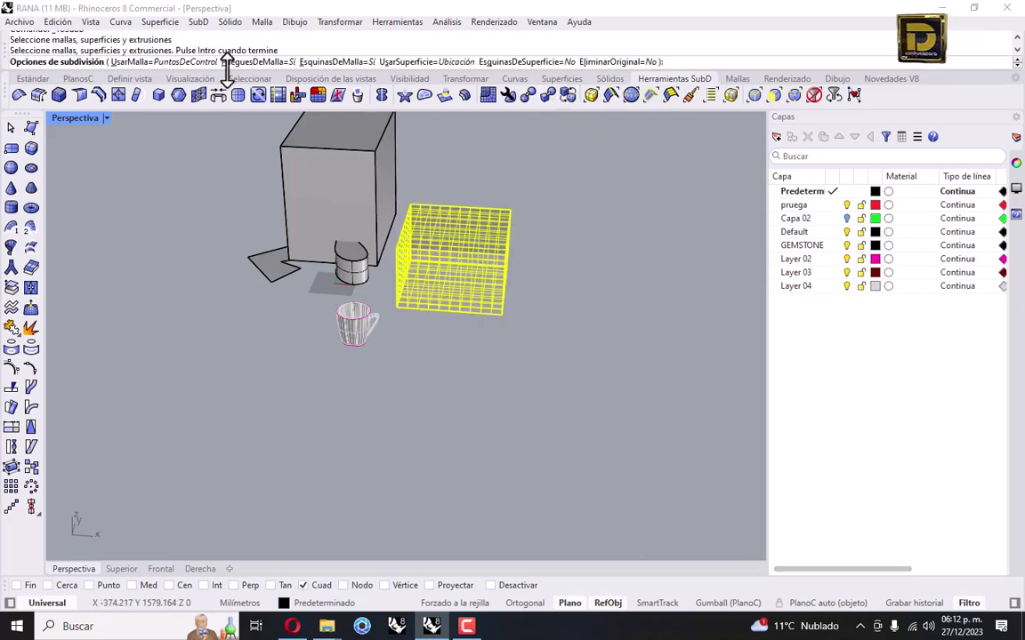
key(Return)
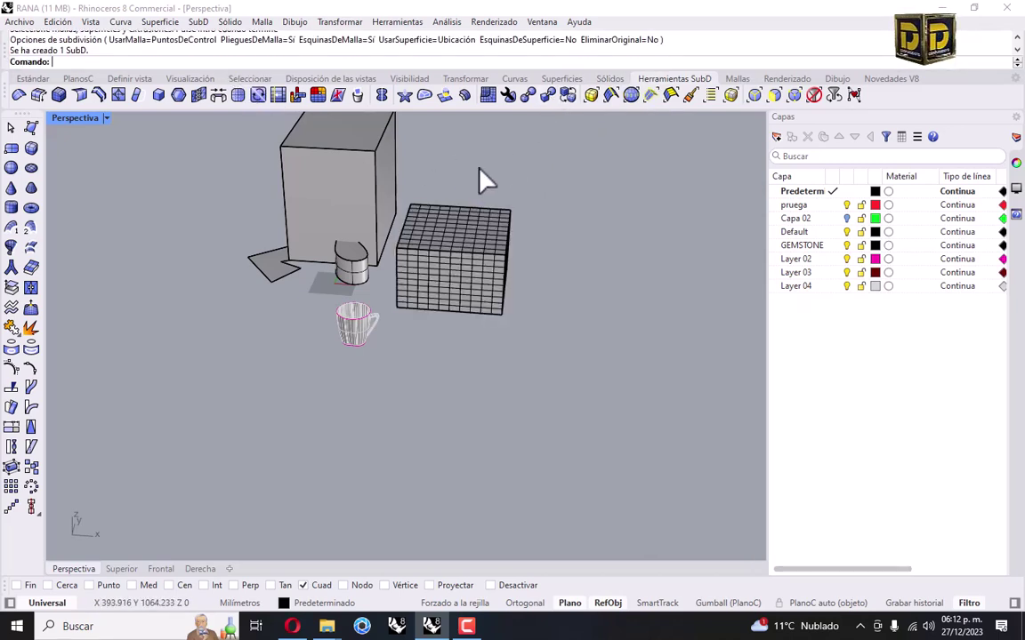
- Move the new SubD in front of the mesh box and inspect its edges and corners
click(494, 301)
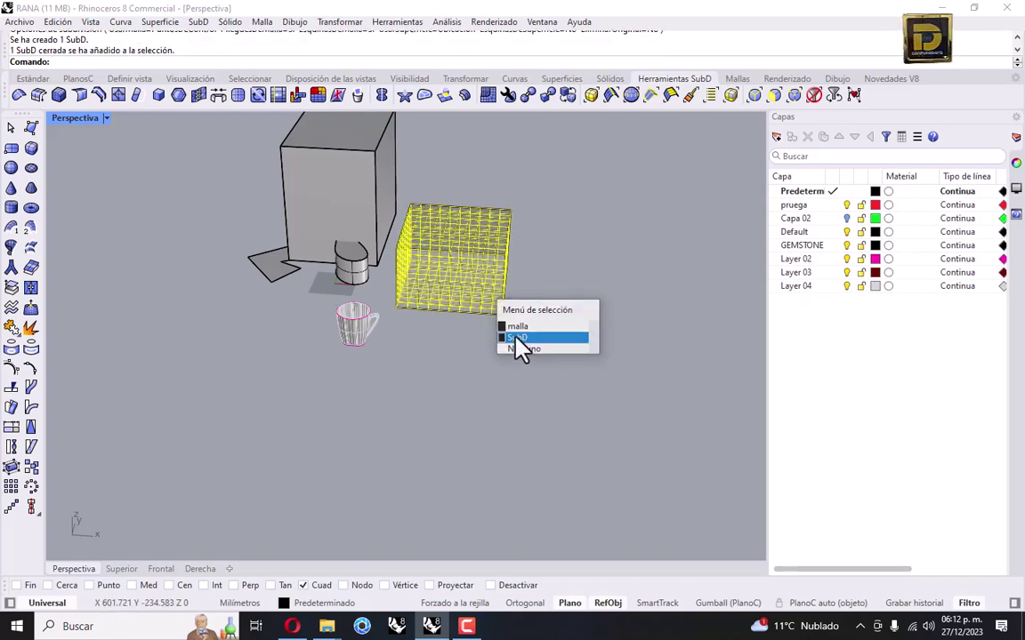
click(518, 338)
drag(498, 307, 485, 434)
right_drag(572, 354, 526, 320)
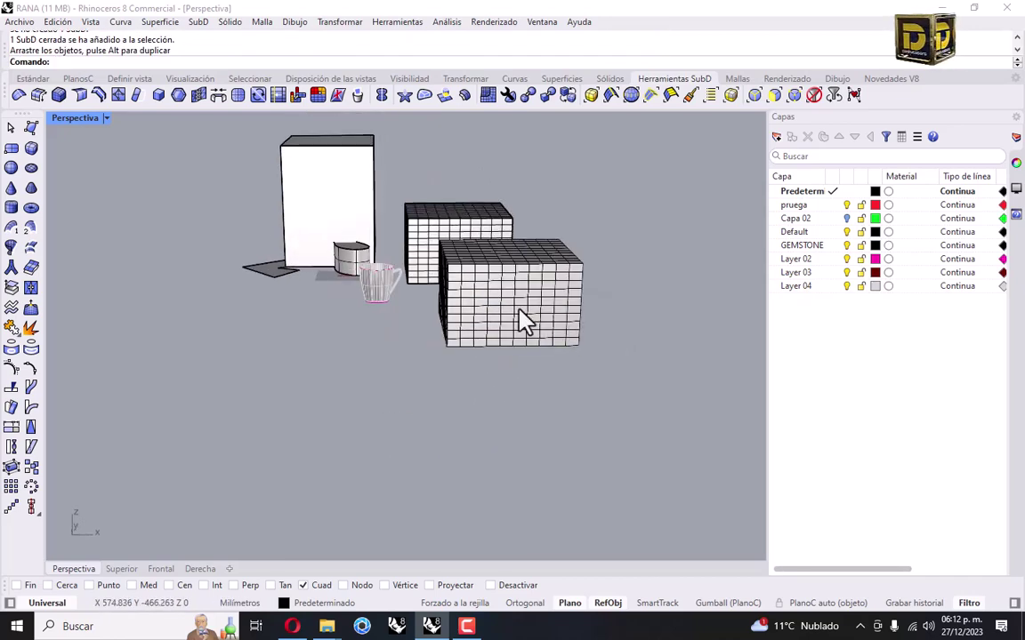
click(492, 307)
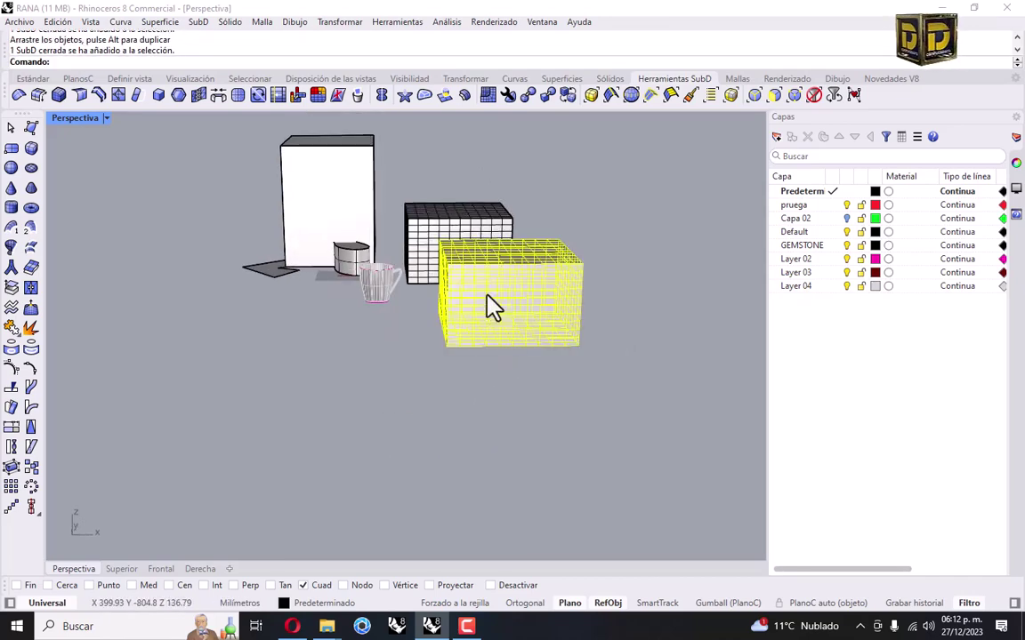
click(565, 201)
- Enable the Gumball and raise two adjacent faces on the SubD's upper side by about 70 mm
right_drag(564, 201, 520, 418)
scroll(489, 441, up, 5)
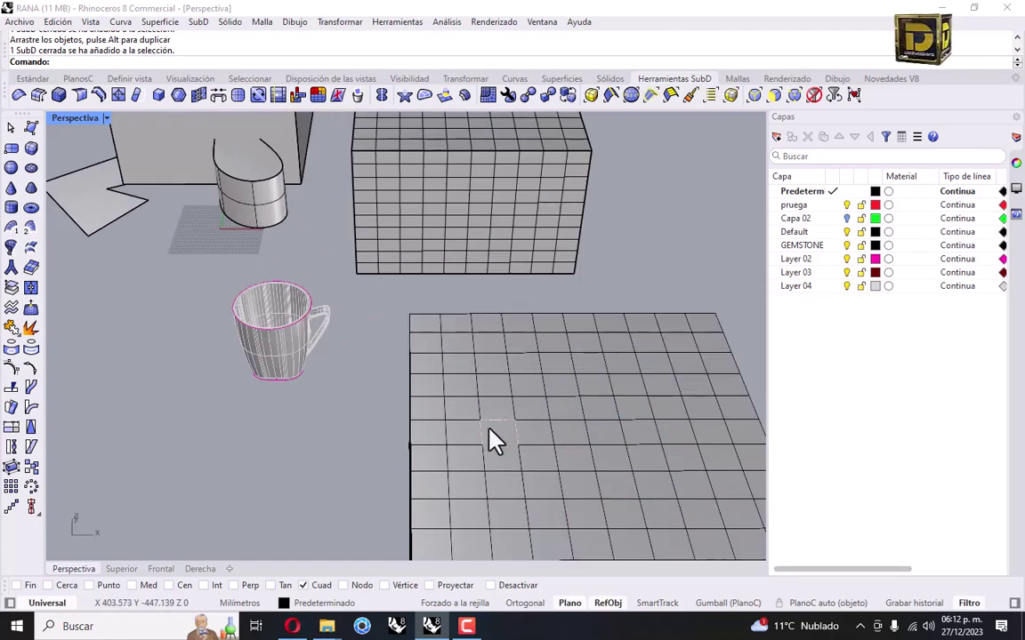
ctrl+shift+click(531, 434)
ctrl+shift+click(563, 435)
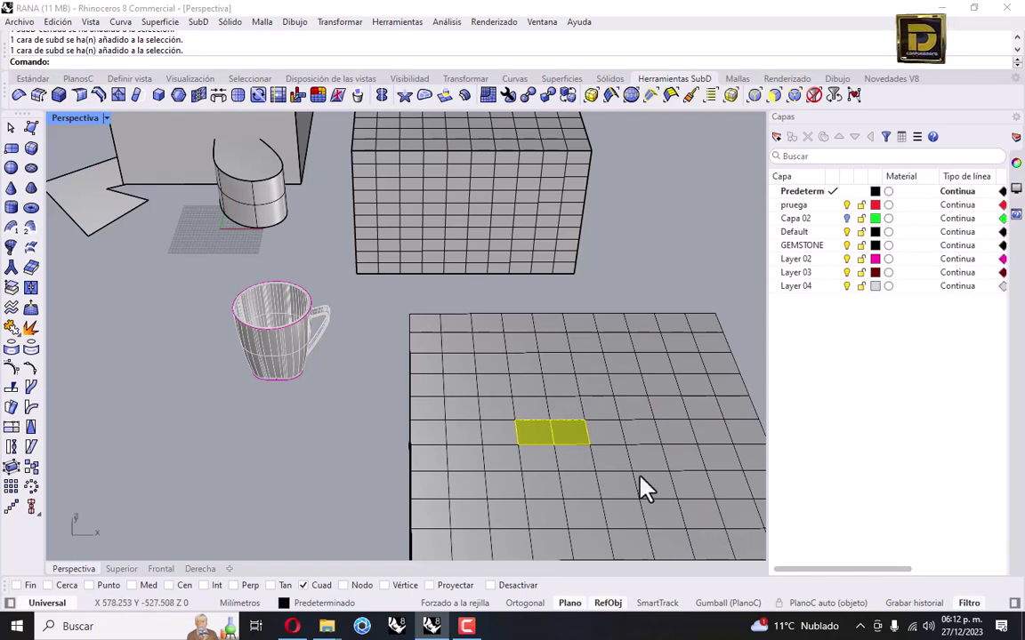
click(725, 603)
drag(560, 412, 566, 354)
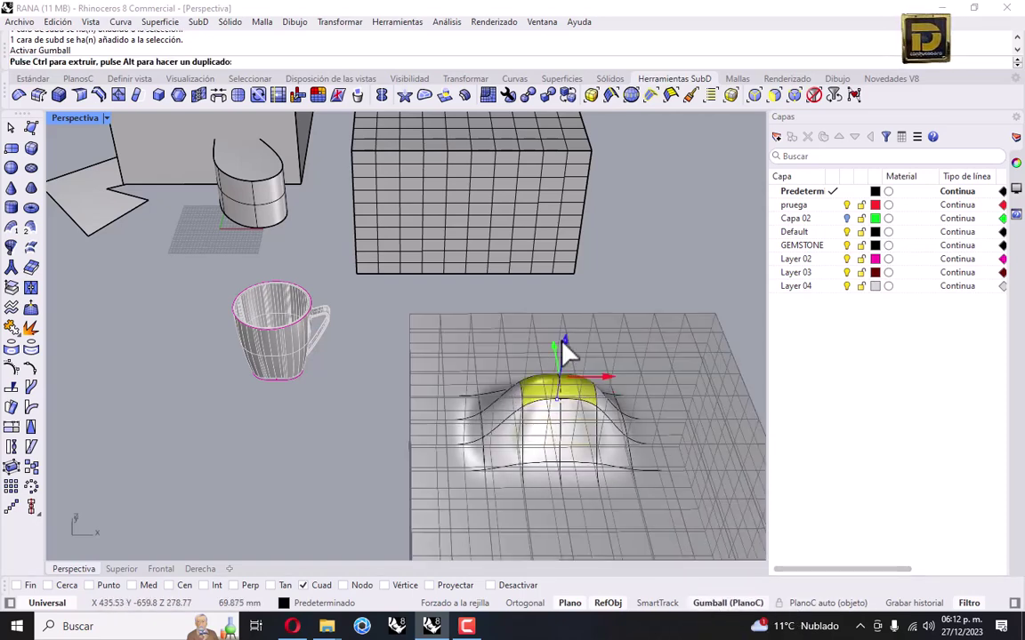
right_drag(567, 354, 625, 360)
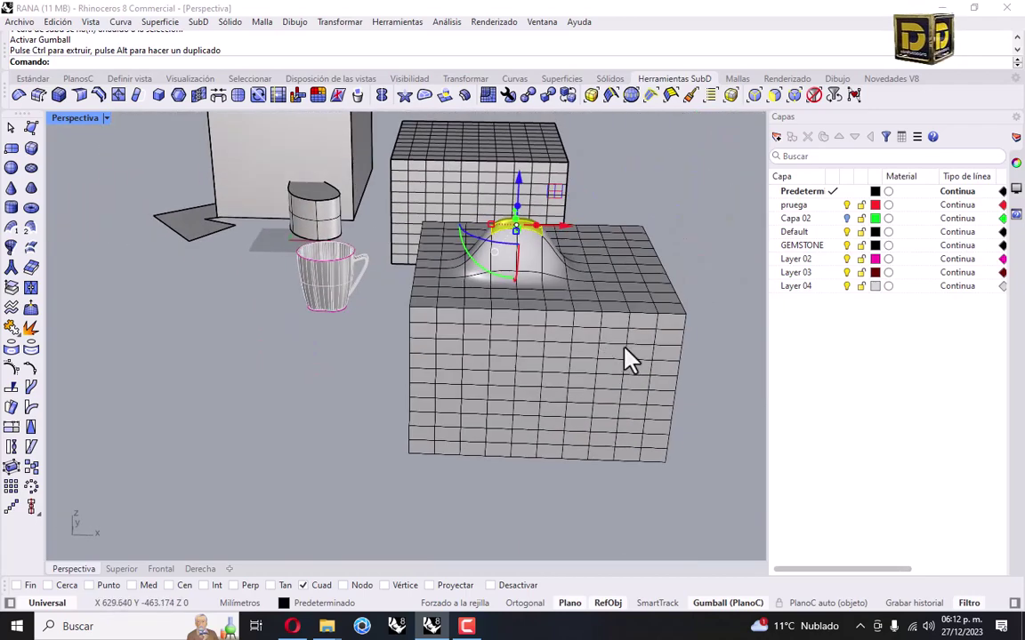
- Undo the SubD's face edit and move, and delete the SubD together with the mesh box
key(Delete)
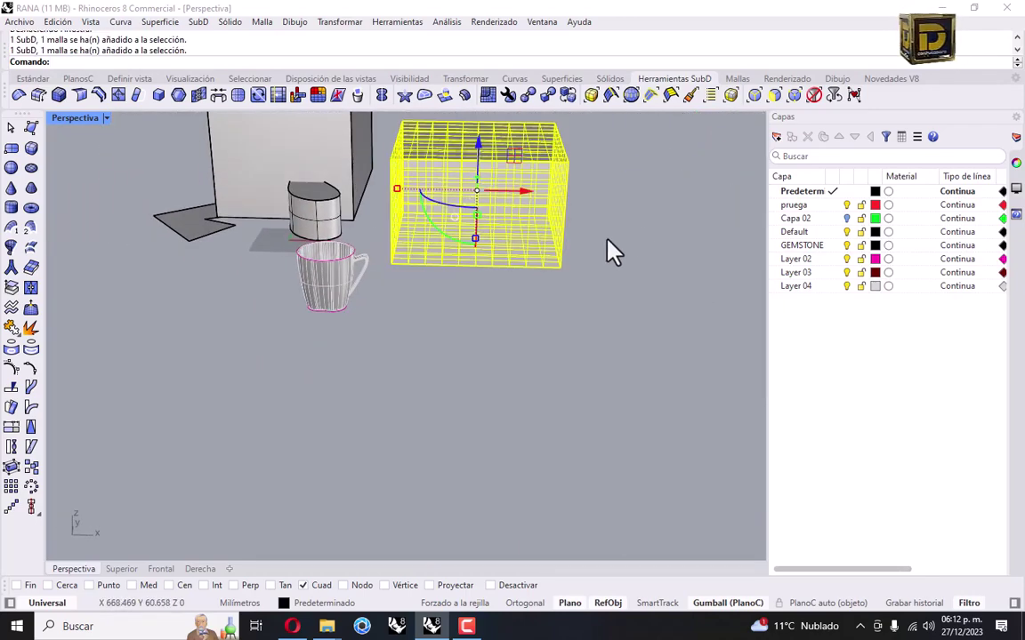
drag(623, 216, 526, 297)
key(Delete)
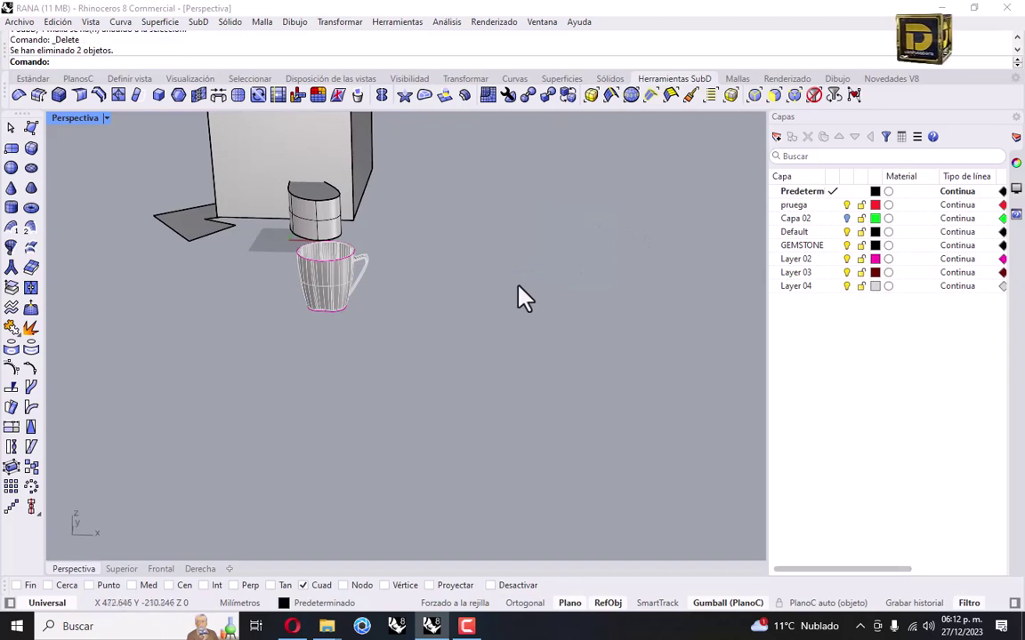
- Delete the large extruded box
right_drag(517, 297, 453, 245)
click(424, 223)
key(Delete)
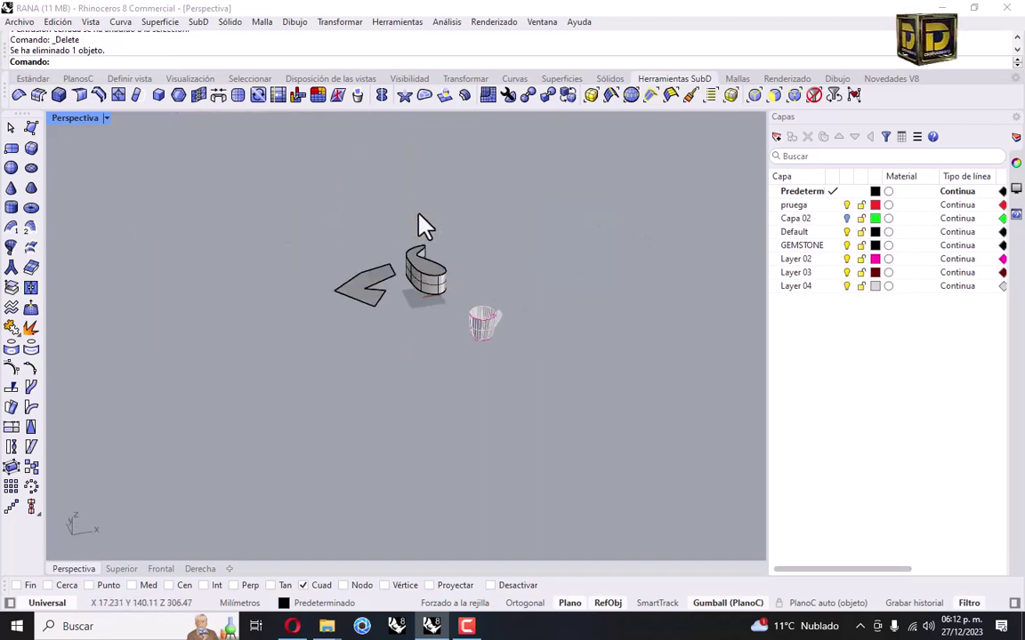
- Examine the curved closed polysurface beside the arrow-shaped surface
scroll(427, 285, up, 5)
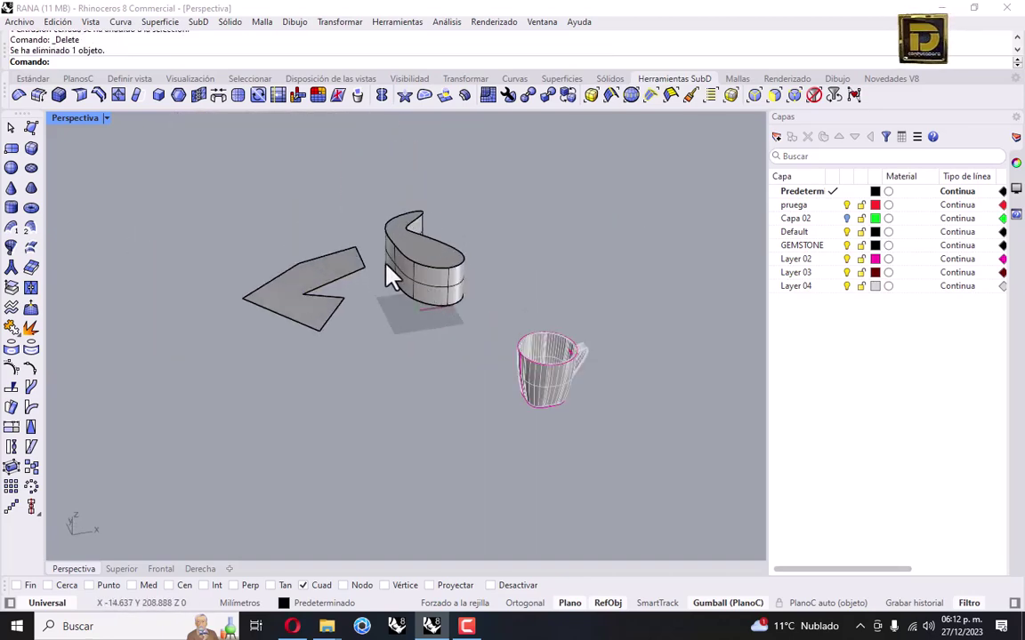
scroll(427, 267, up, 3)
click(452, 256)
click(598, 230)
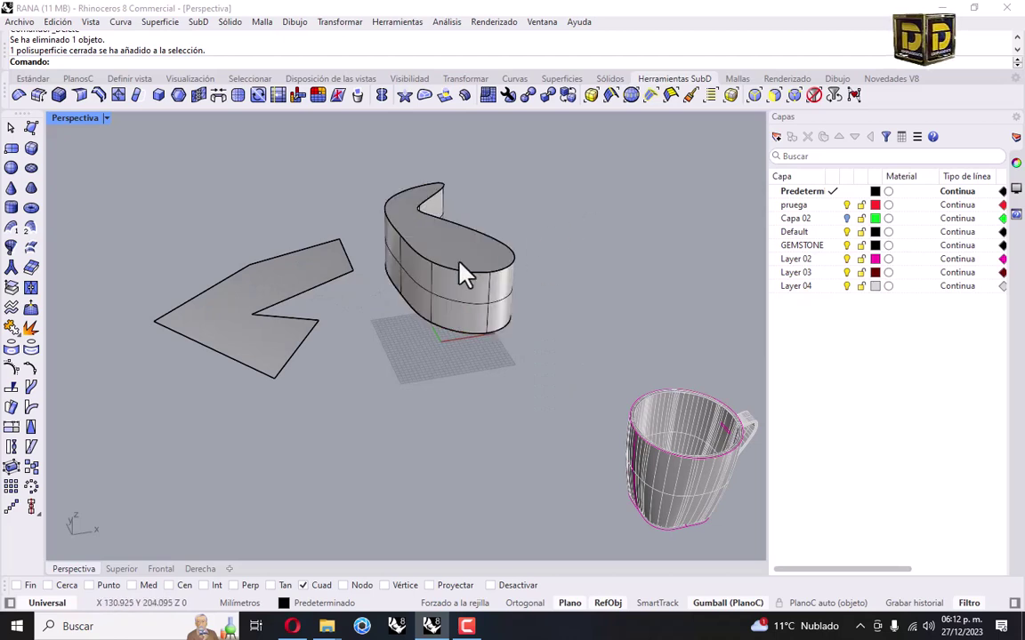
click(476, 265)
click(526, 213)
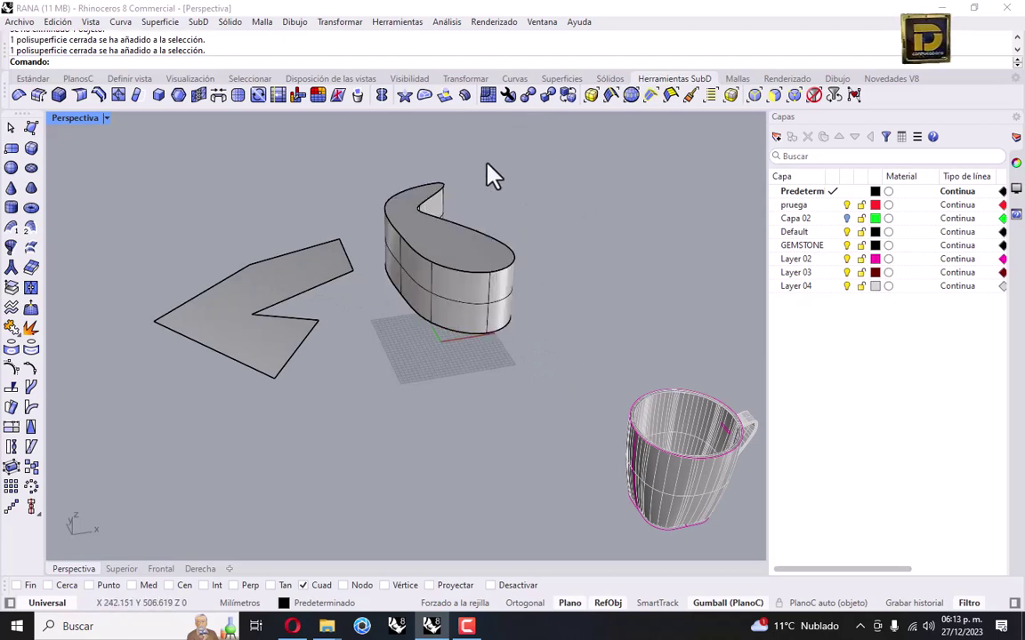
- Convert the curved polysurface's upper, side and lower faces to SubD with UsarSuperficie=Ubicación, EsquinasDeSuperficie=No and EliminarOriginal=No
text(tu)
key(Delete)
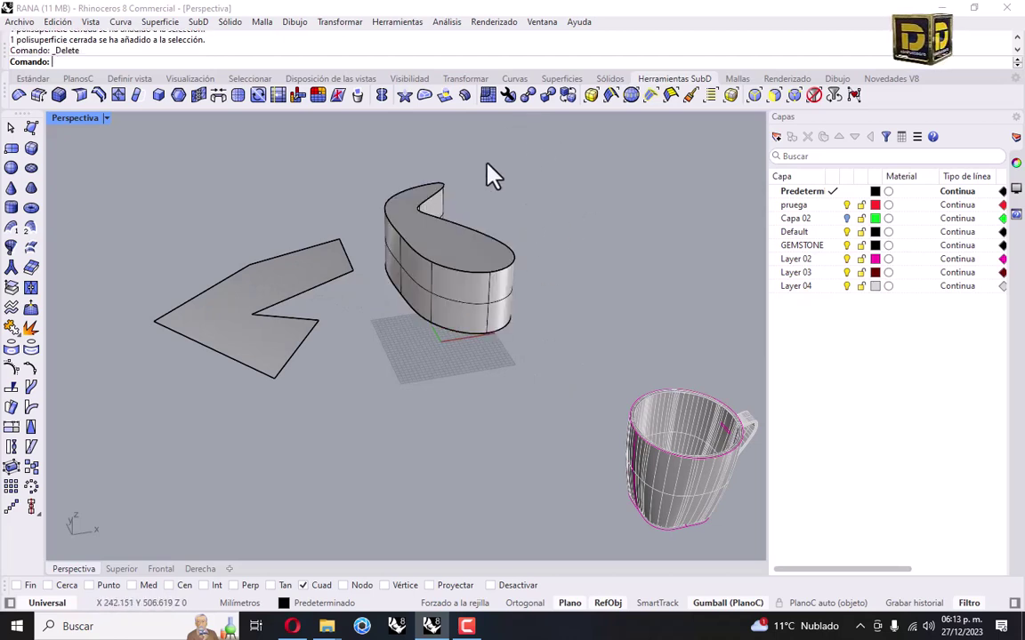
key(Up)
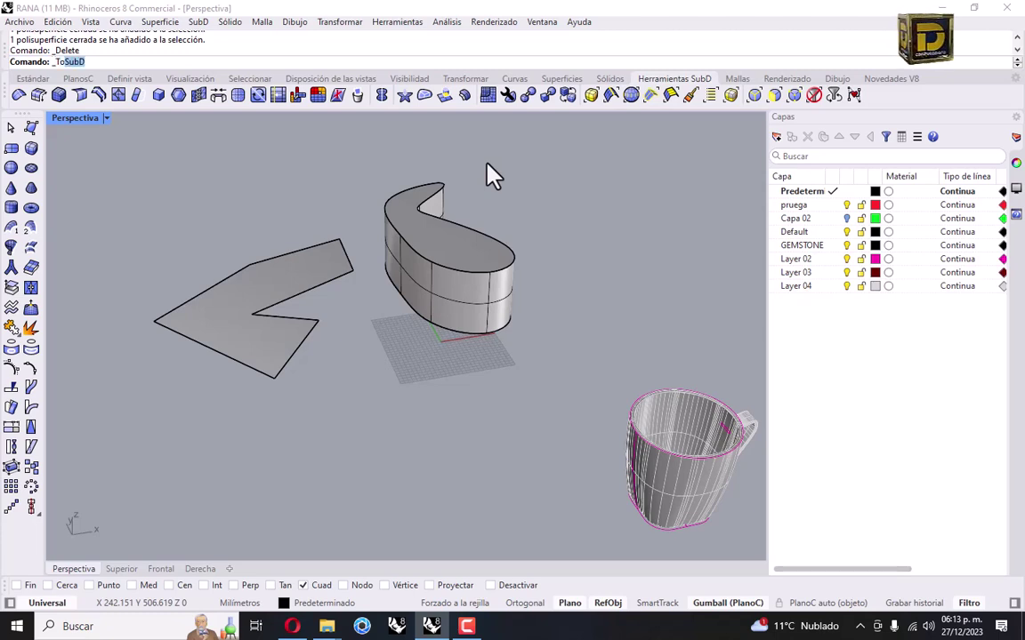
key(Return)
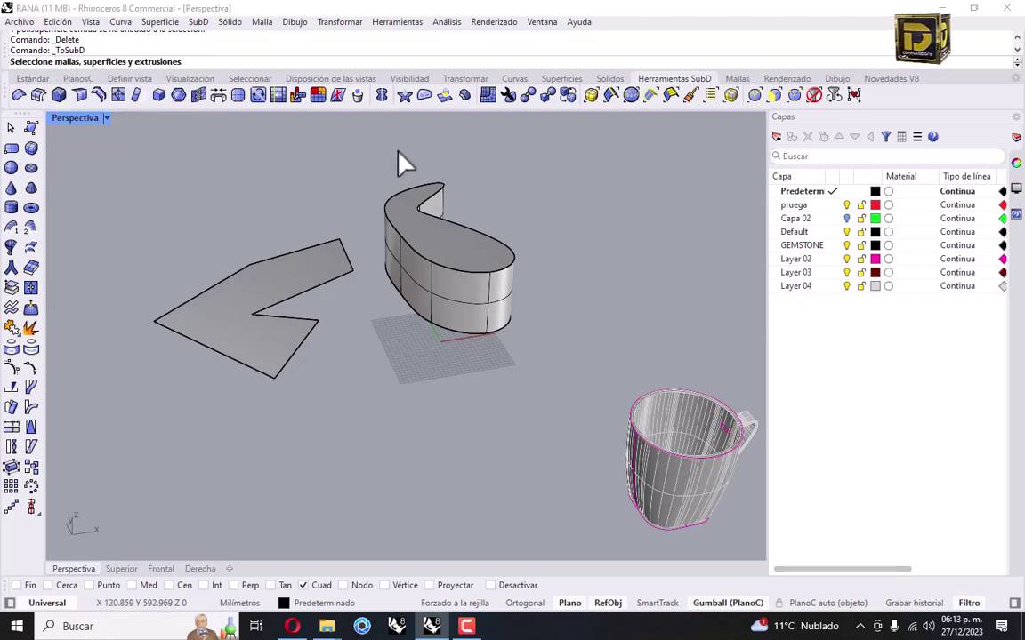
click(438, 253)
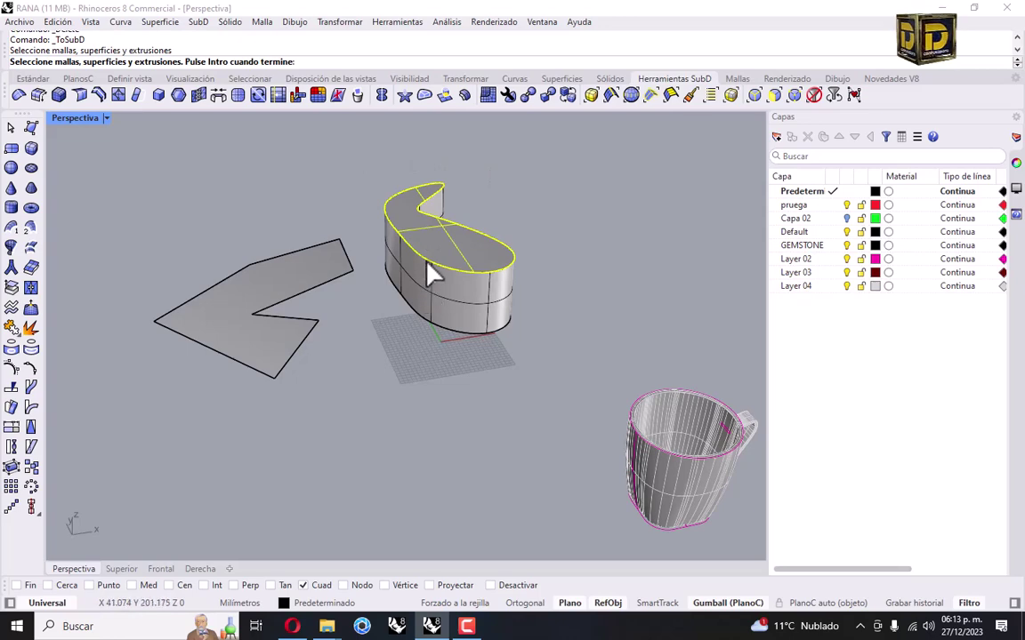
scroll(426, 263, up, 5)
scroll(405, 267, down, 5)
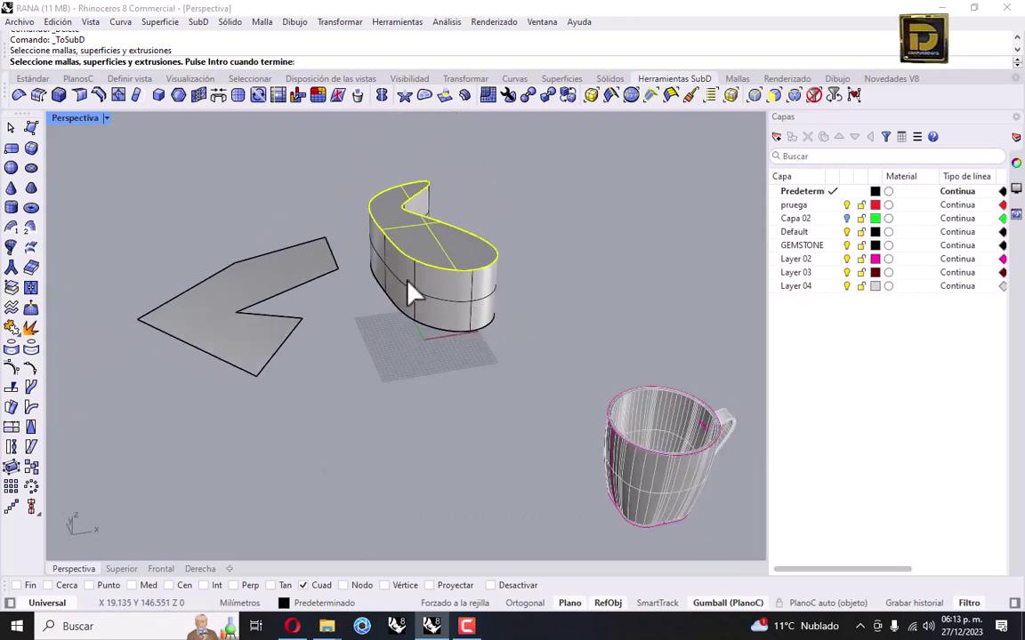
right_drag(409, 283, 465, 266)
click(398, 233)
click(405, 233)
right_click(464, 265)
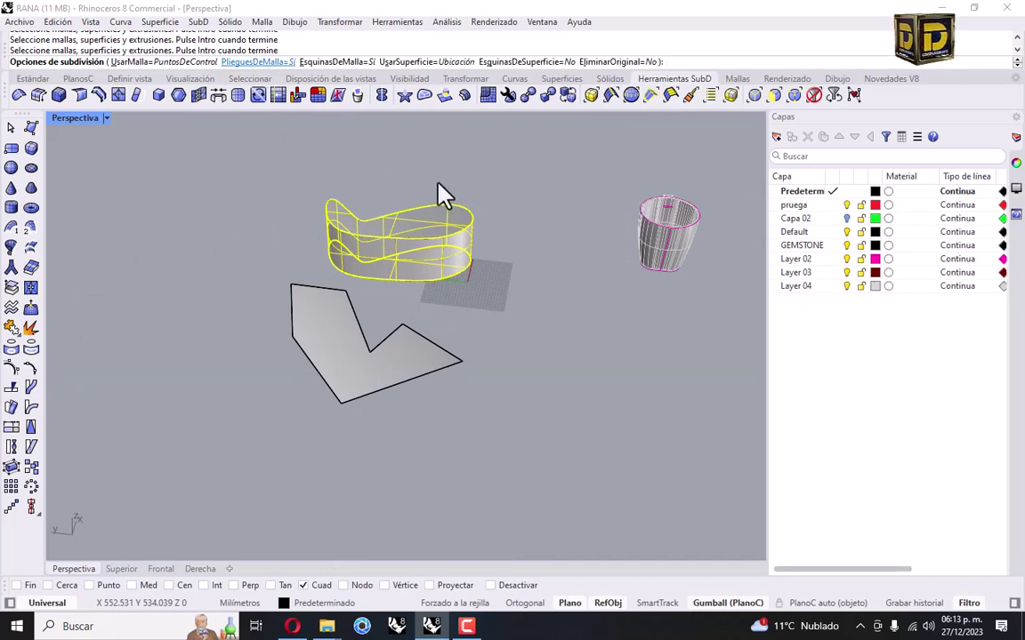
scroll(409, 227, up, 3)
right_drag(409, 227, 371, 165)
scroll(389, 258, up, 3)
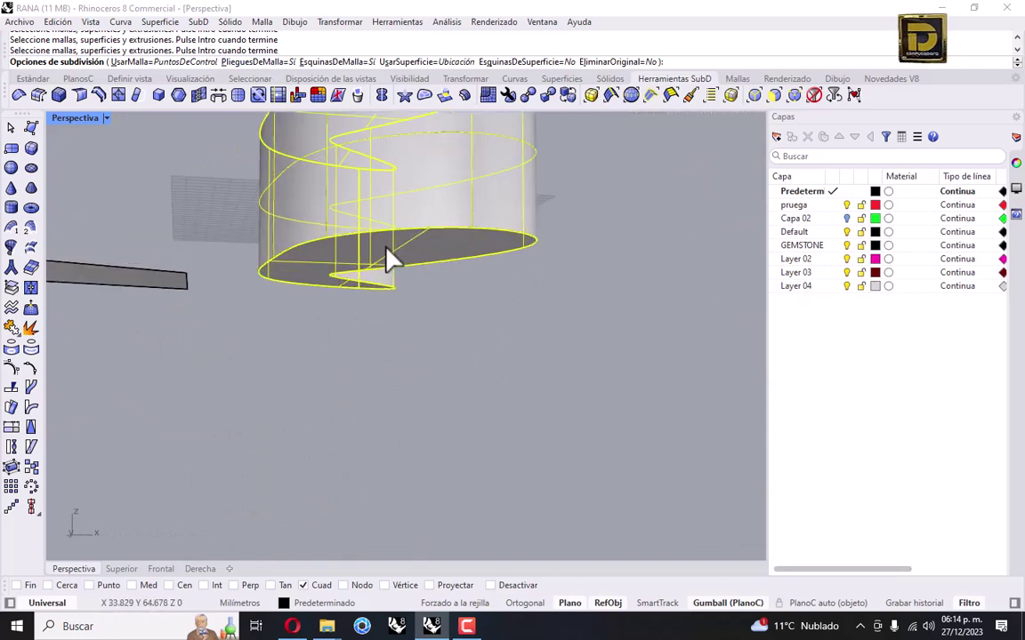
scroll(449, 291, up, 3)
right_click(441, 225)
- Inspect the SubDs generated from the curved polysurface's faces against the original outline
scroll(424, 308, down, 5)
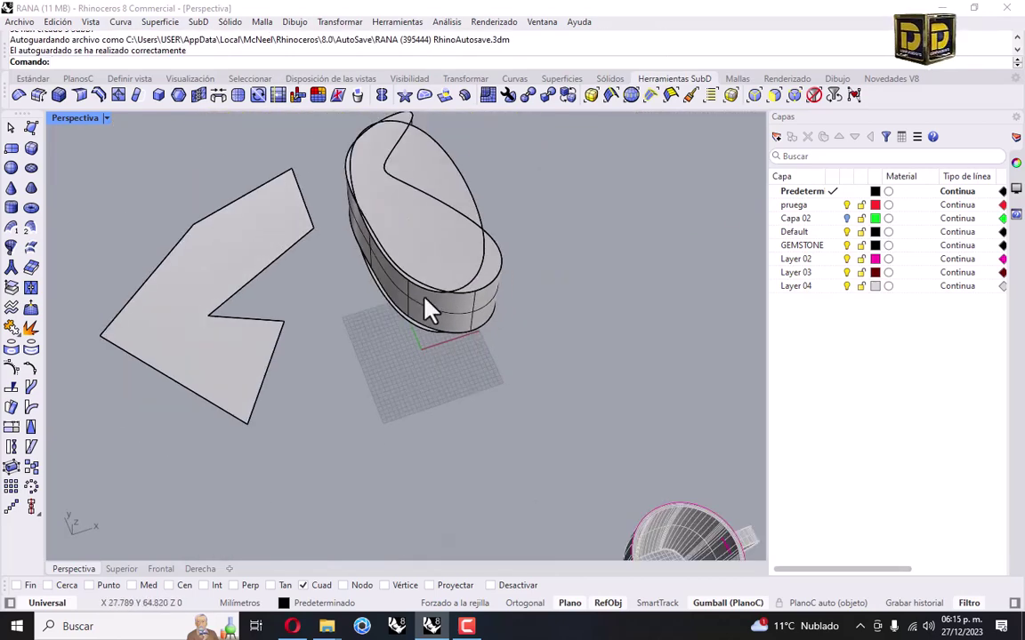
click(383, 178)
right_drag(384, 178, 521, 235)
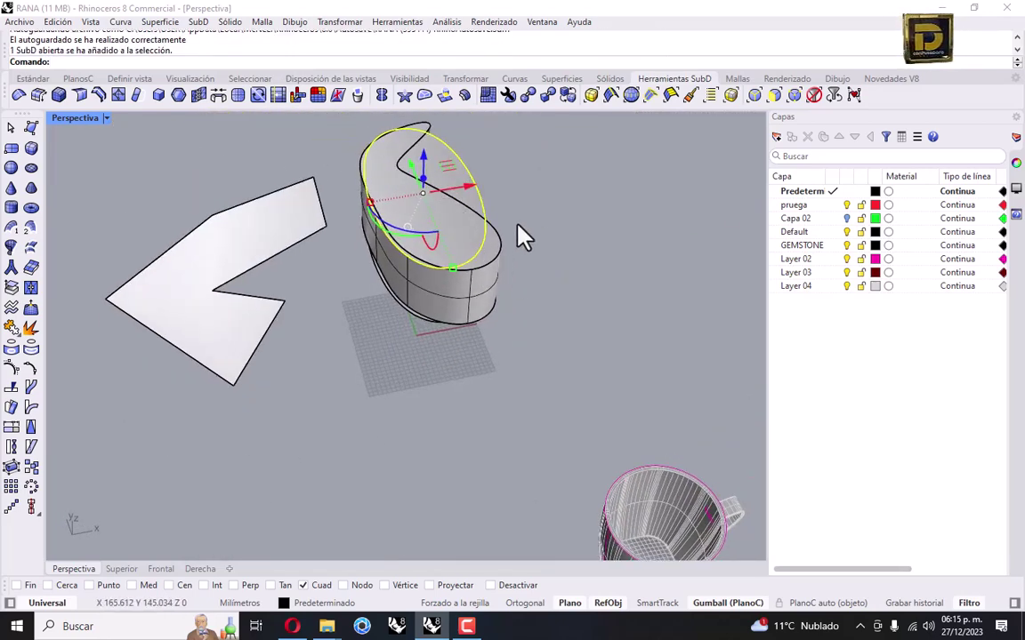
scroll(499, 267, up, 3)
click(485, 272)
drag(485, 271, 433, 281)
- Delete the curved polysurface together with its SubDs and the other overlapping geometry there
right_drag(433, 281, 492, 205)
drag(492, 206, 383, 331)
key(Delete)
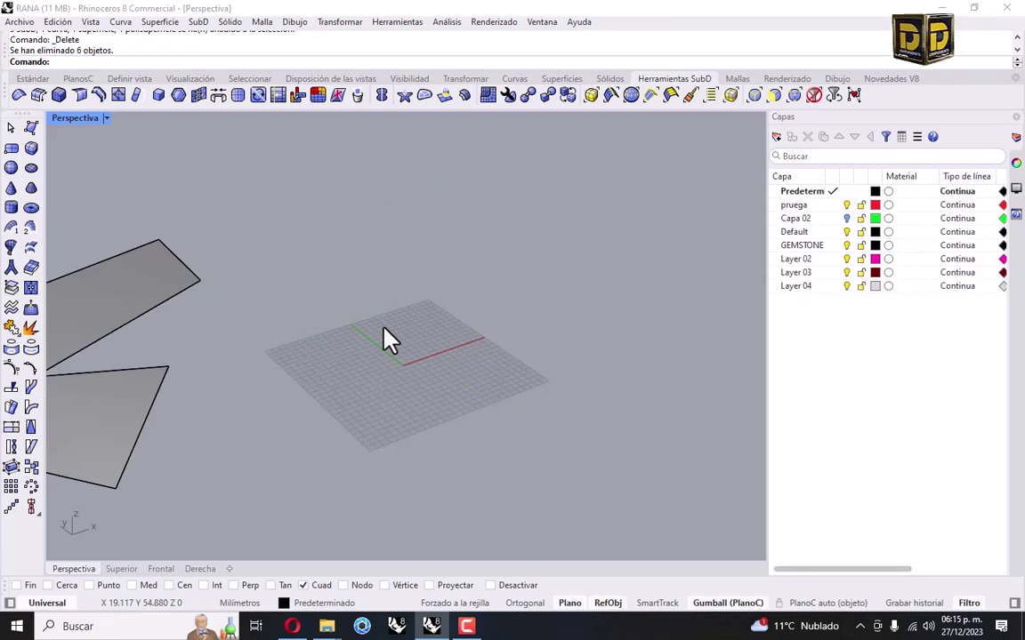
- Convert the arrow-shaped planar surface to a SubD with UsarSuperficie=Ubicación and EsquinasDeSuperficie=Sí, keeping the original
click(548, 96)
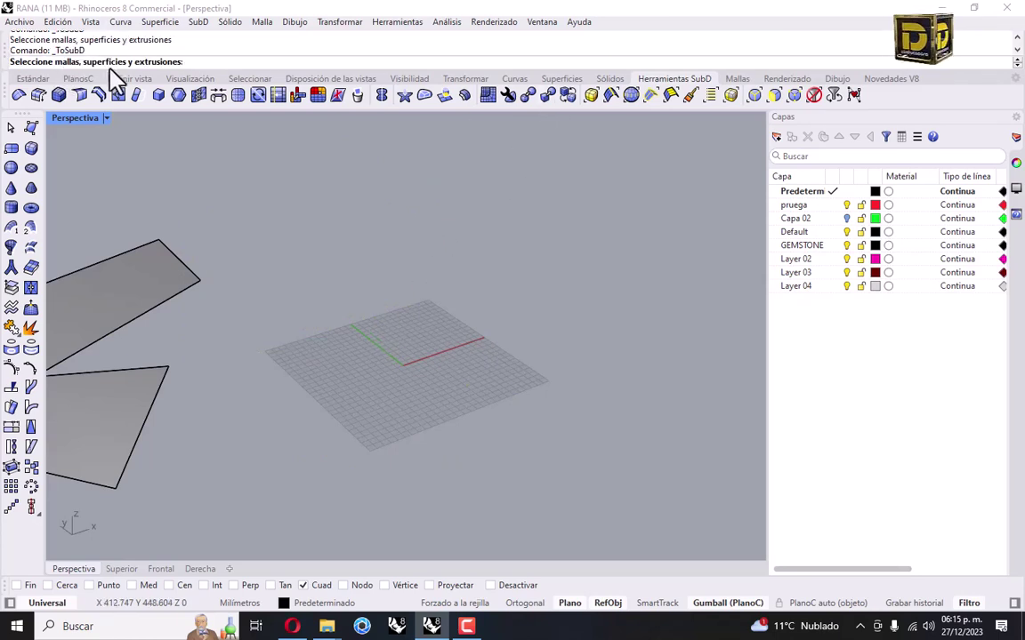
scroll(405, 253, down, 5)
scroll(404, 258, up, 2)
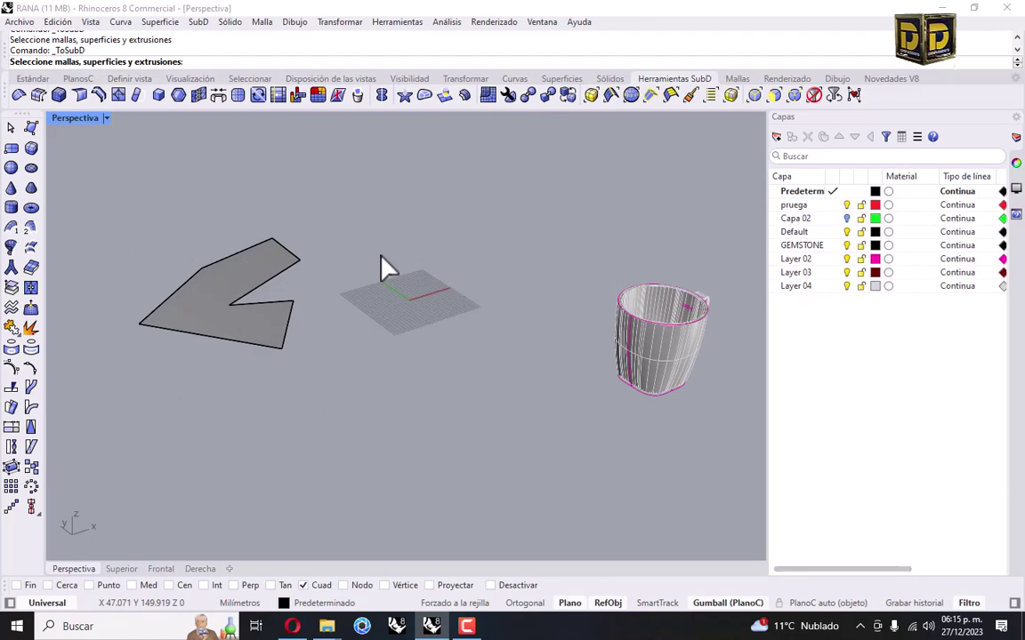
click(210, 304)
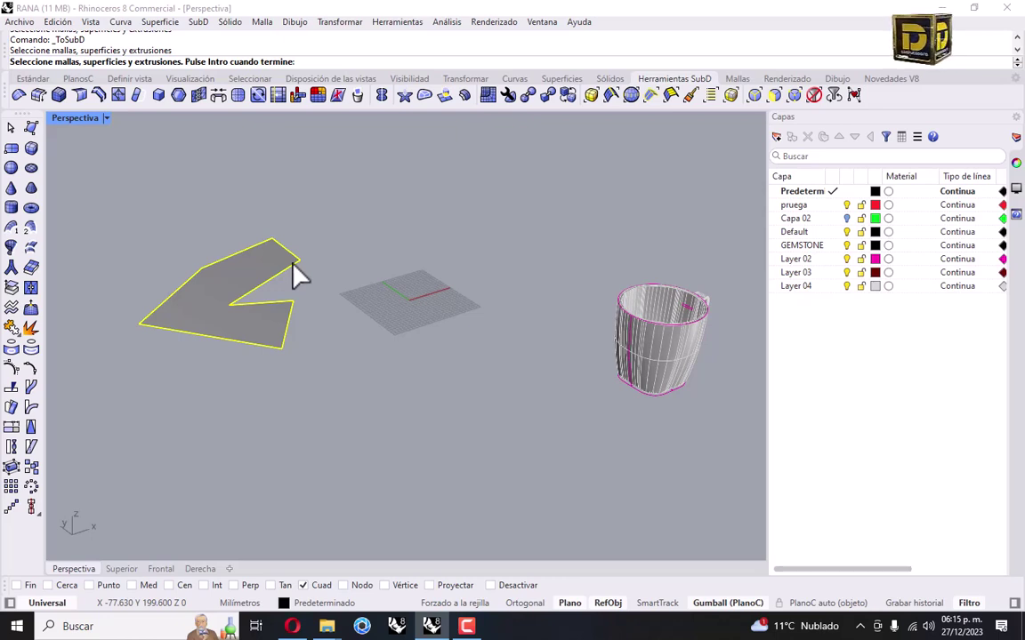
key(Return)
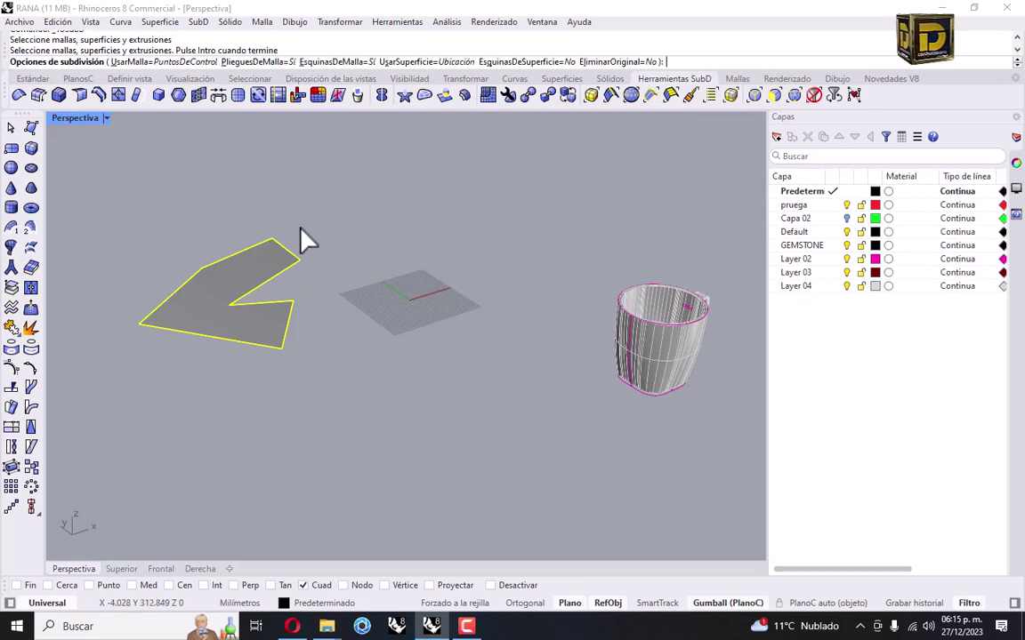
click(523, 62)
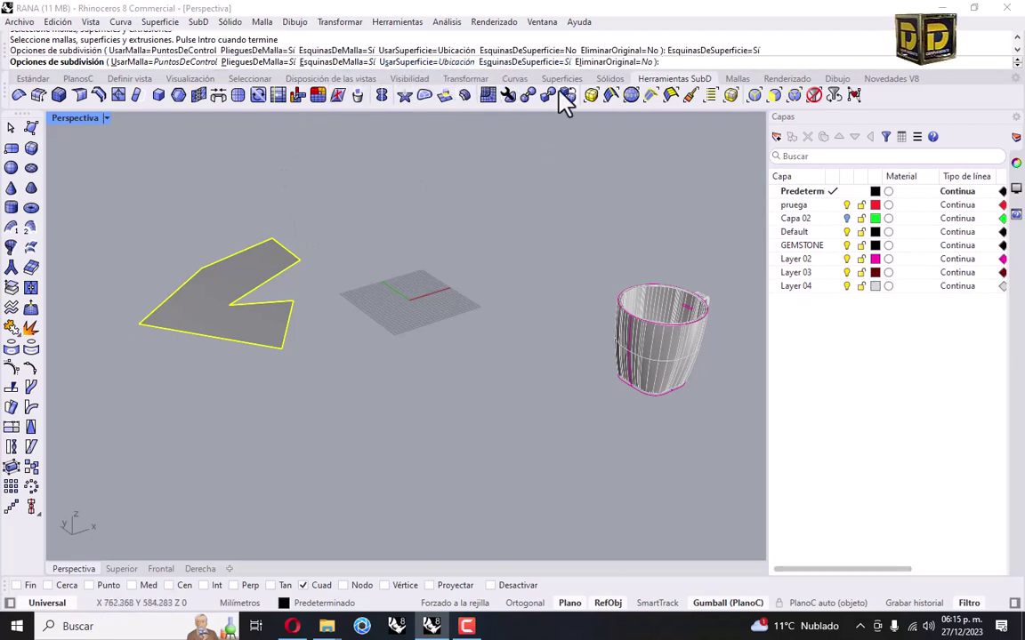
key(Return)
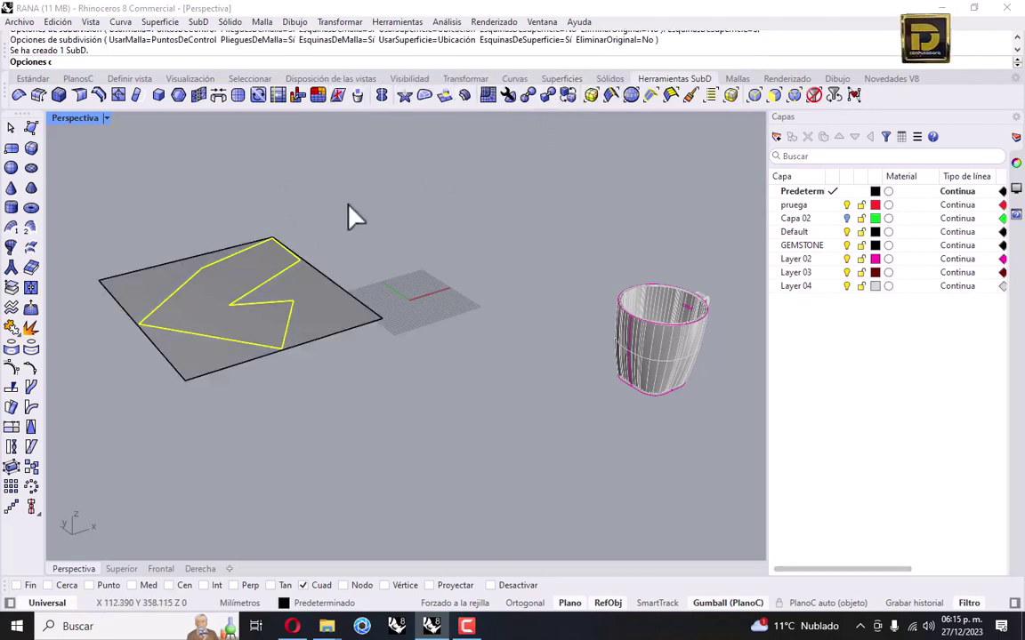
- Inspect the four-sided SubD against the arrow-shaped surface and delete it, keeping the original surface
click(323, 306)
mouse_move(323, 306)
right_down()
mouse_move(405, 242)
mouse_move(382, 247)
mouse_move(308, 320)
right_up()
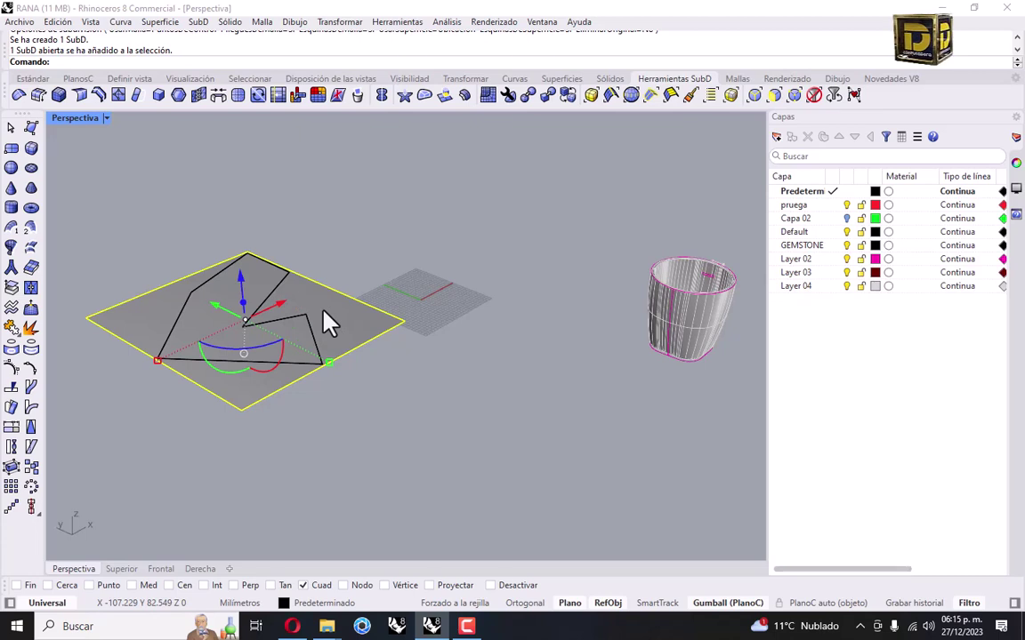
click(400, 257)
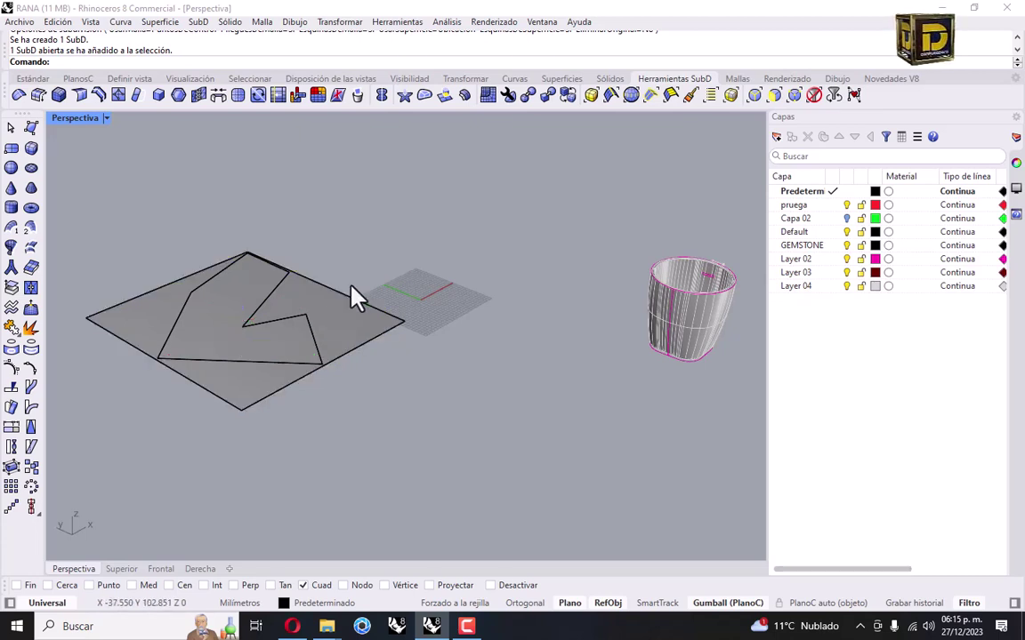
click(338, 322)
key(Delete)
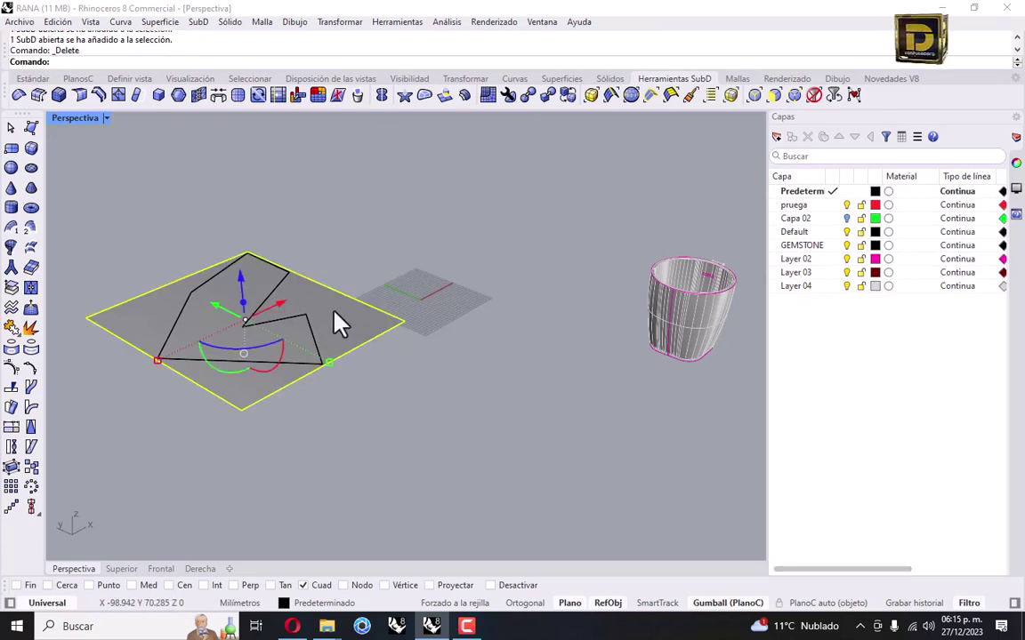
- Convert the arrow-shaped surface to a SubD with UsarSuperficie=Ubicación and EsquinasDeSuperficie=No, keeping the original
click(546, 103)
click(253, 295)
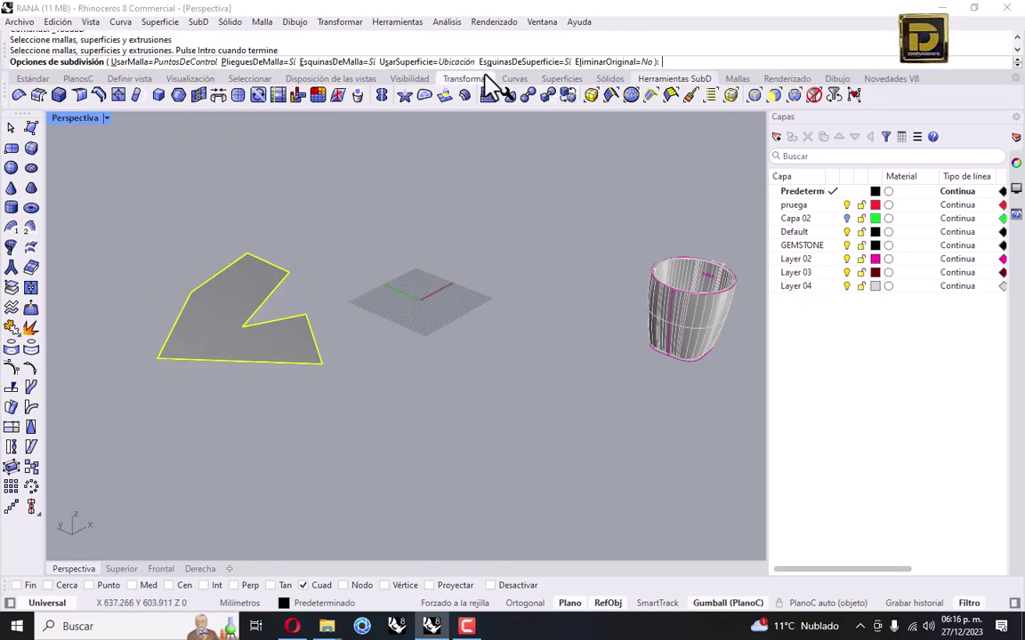
click(514, 61)
key(Return)
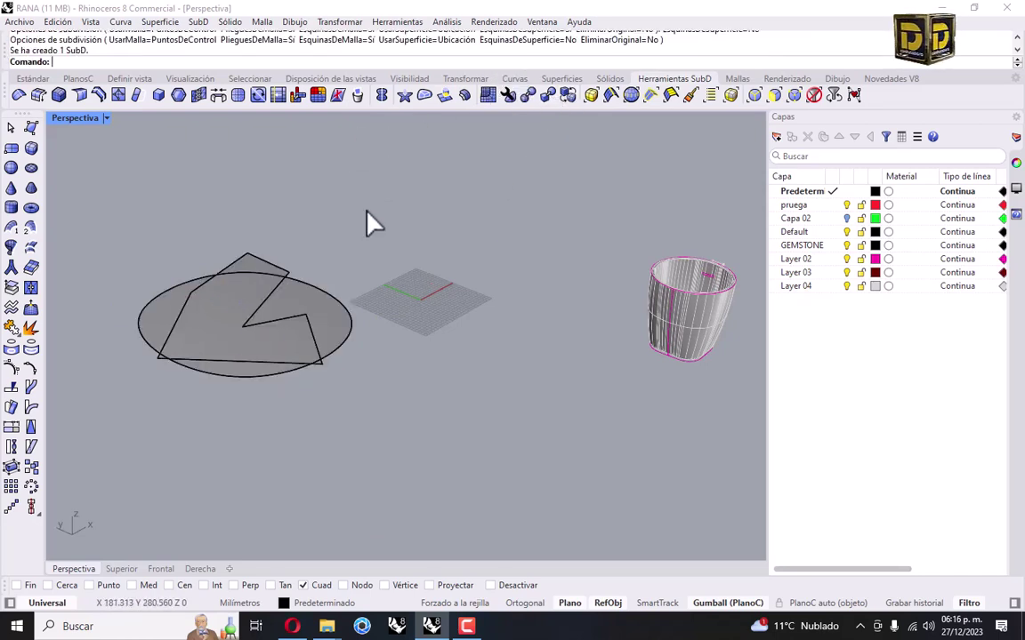
- Delete the rounded SubD, keeping the arrow-shaped surface
click(307, 322)
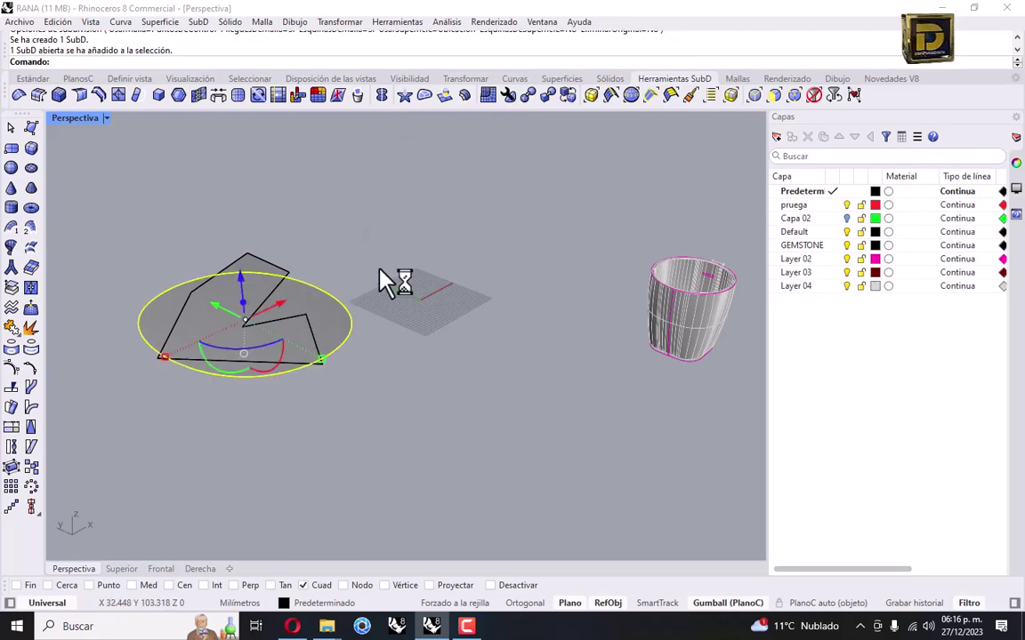
right_drag(388, 281, 487, 373)
key(Delete)
- Delete the arrow-shaped surface and its outline curve, undo that deletion and clear the selection
scroll(320, 343, down, 3)
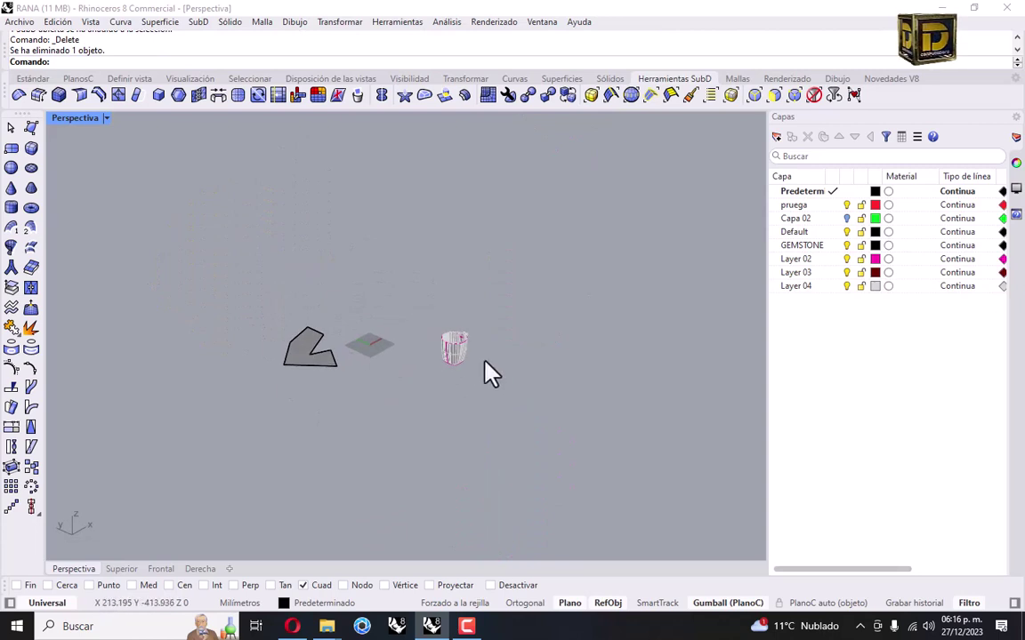
scroll(425, 373, up, 5)
scroll(463, 359, down, 1)
scroll(464, 356, down, 2)
drag(365, 299, 223, 387)
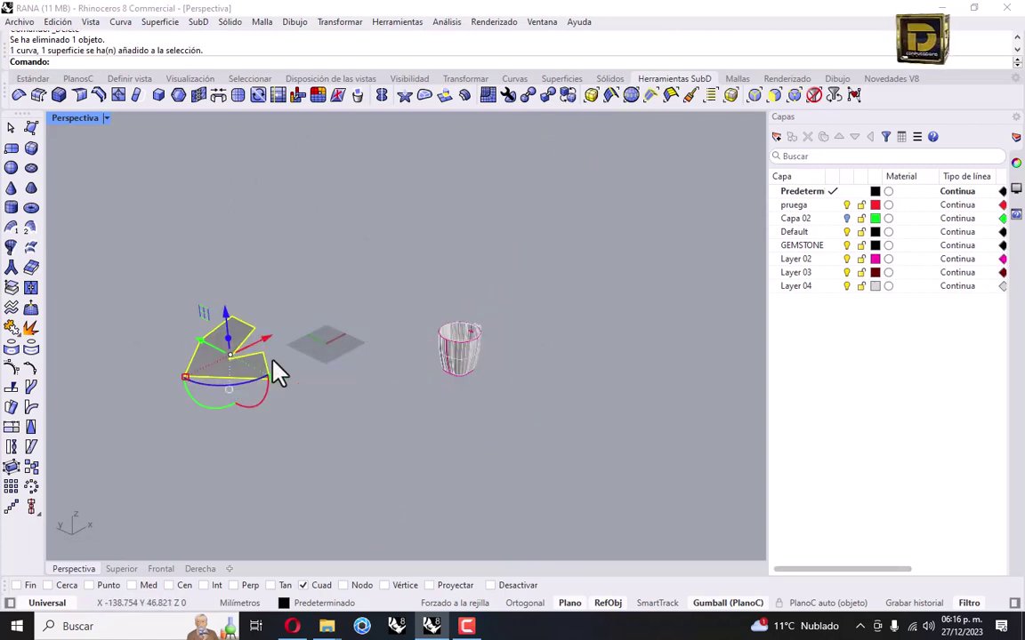
key(Delete)
key(ctrl+z)
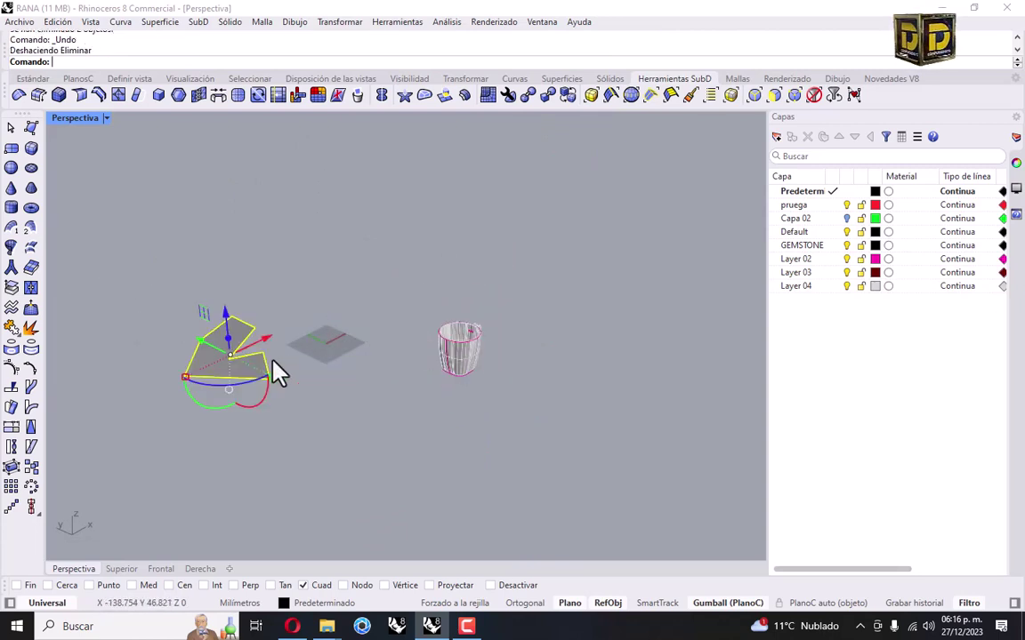
key(Escape)
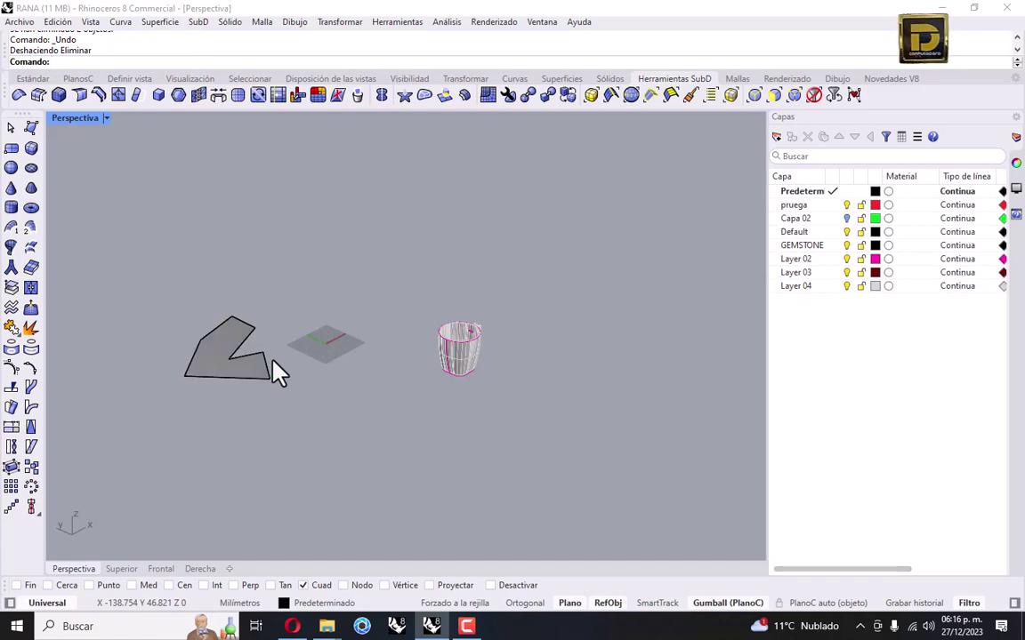
- Move the arrow-shaped surface and its outline curve to the other side of the grid, beside the mug
drag(164, 322, 396, 378)
right_drag(473, 402, 397, 191)
scroll(397, 191, up, 1)
click(419, 254)
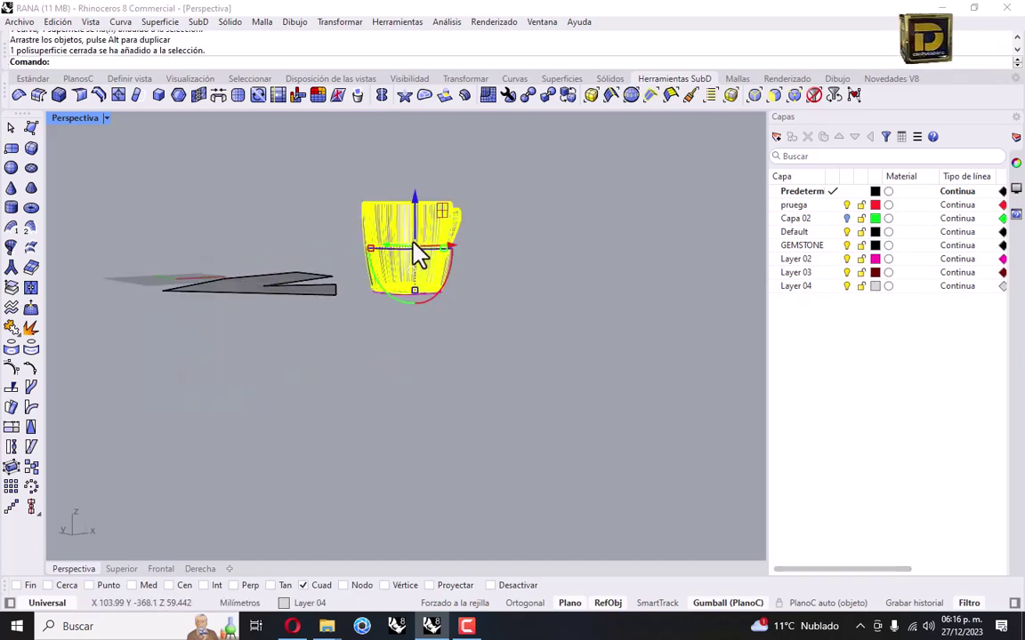
click(508, 229)
right_drag(508, 229, 265, 354)
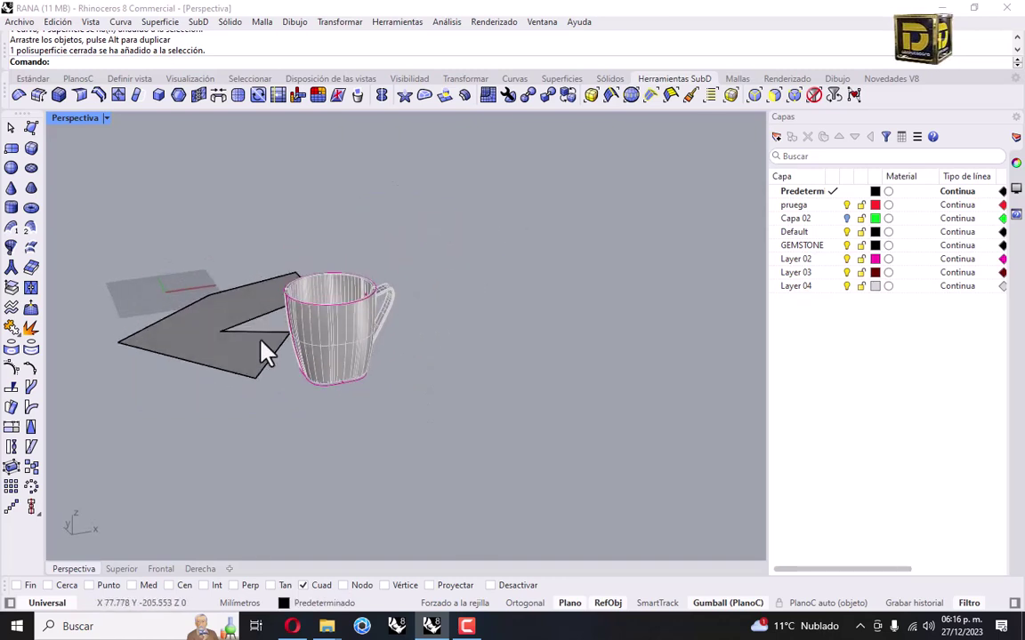
click(255, 361)
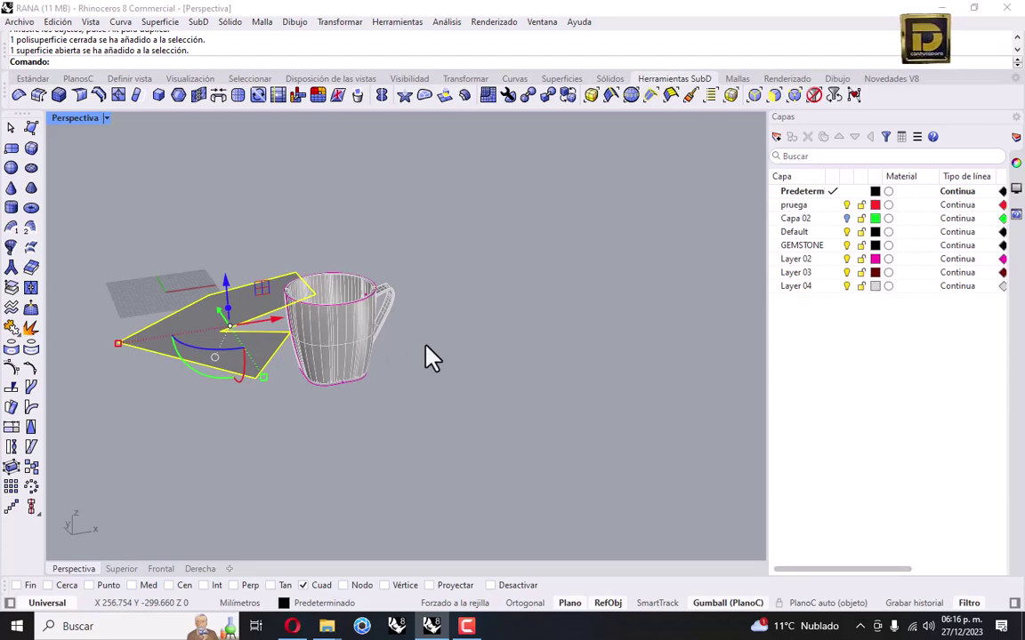
click(458, 311)
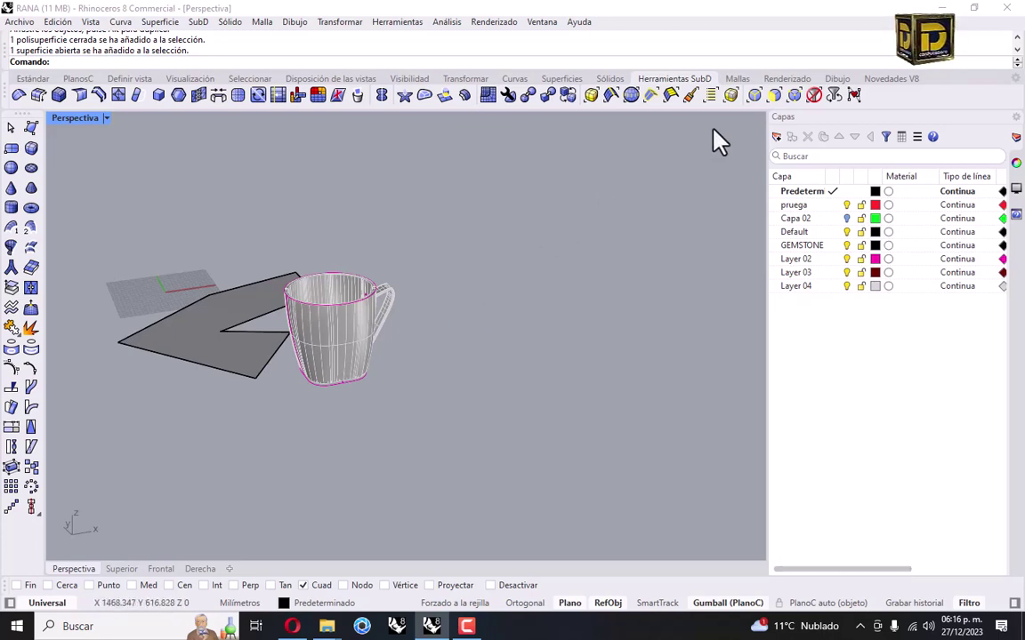
- Quad-remesh the mug polysurface into a SubD with a target of 60 quads and hard-edge detection off, keeping the original
click(737, 81)
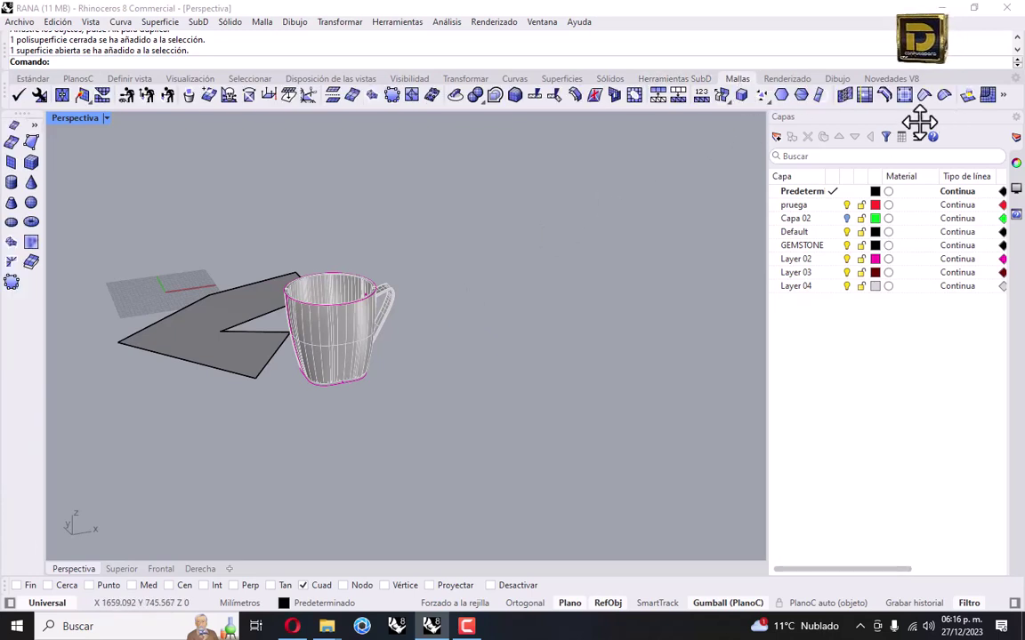
click(990, 105)
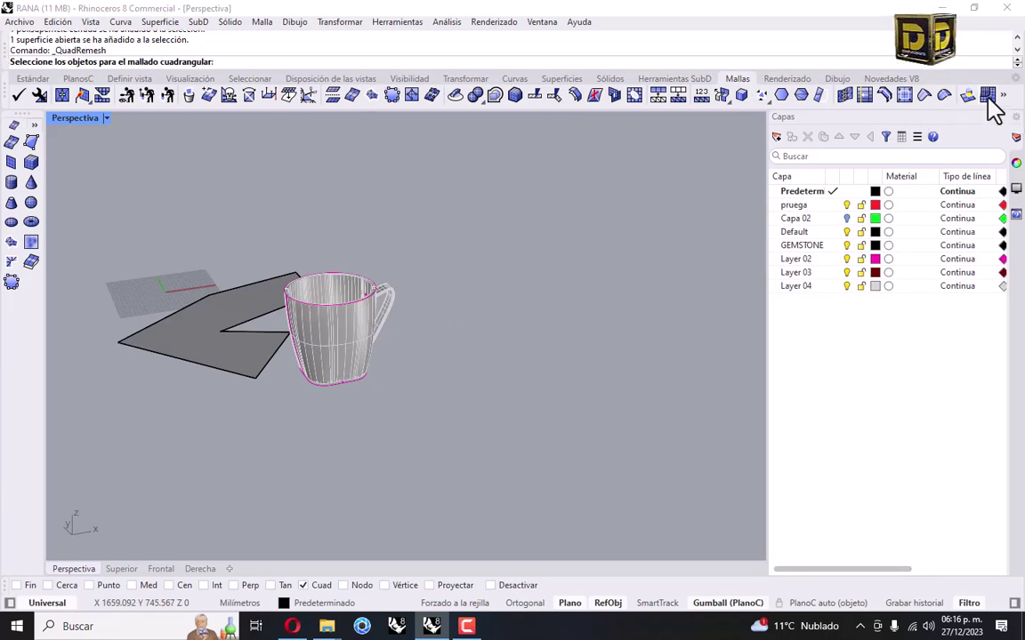
click(363, 332)
key(Return)
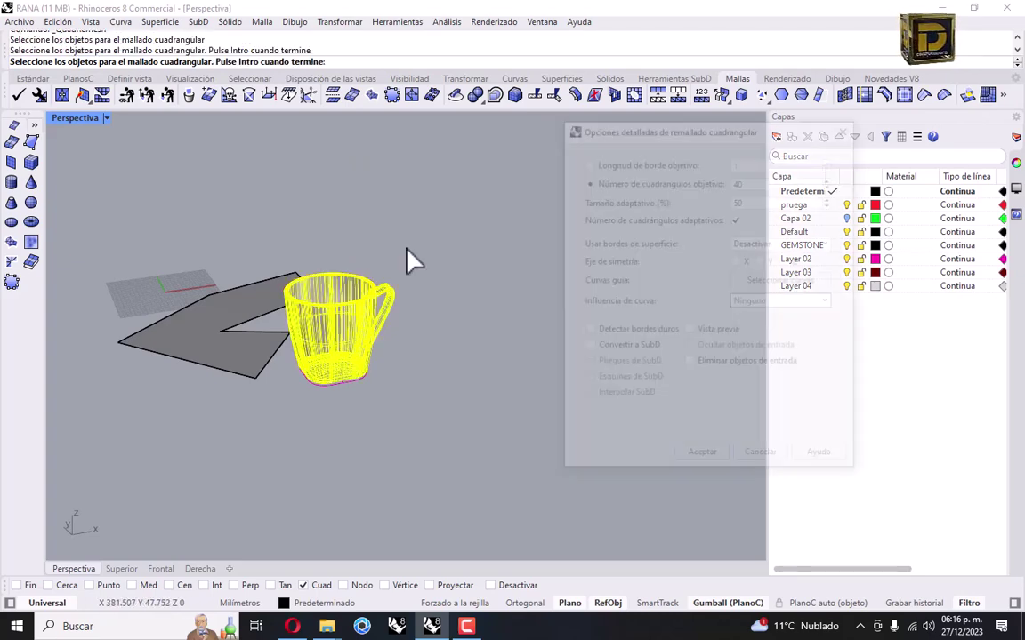
click(637, 330)
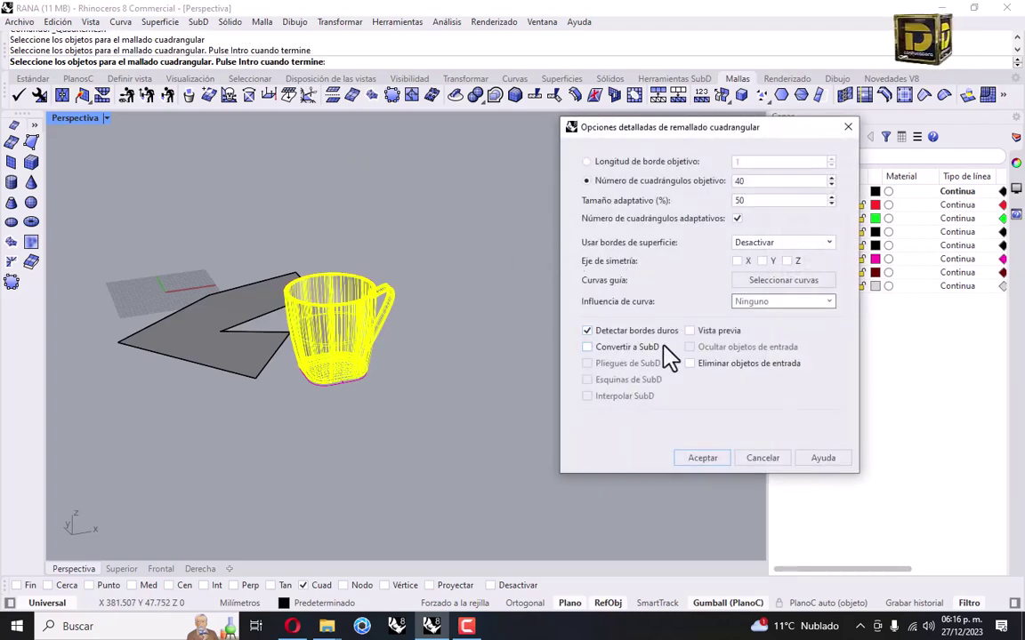
click(587, 331)
click(589, 347)
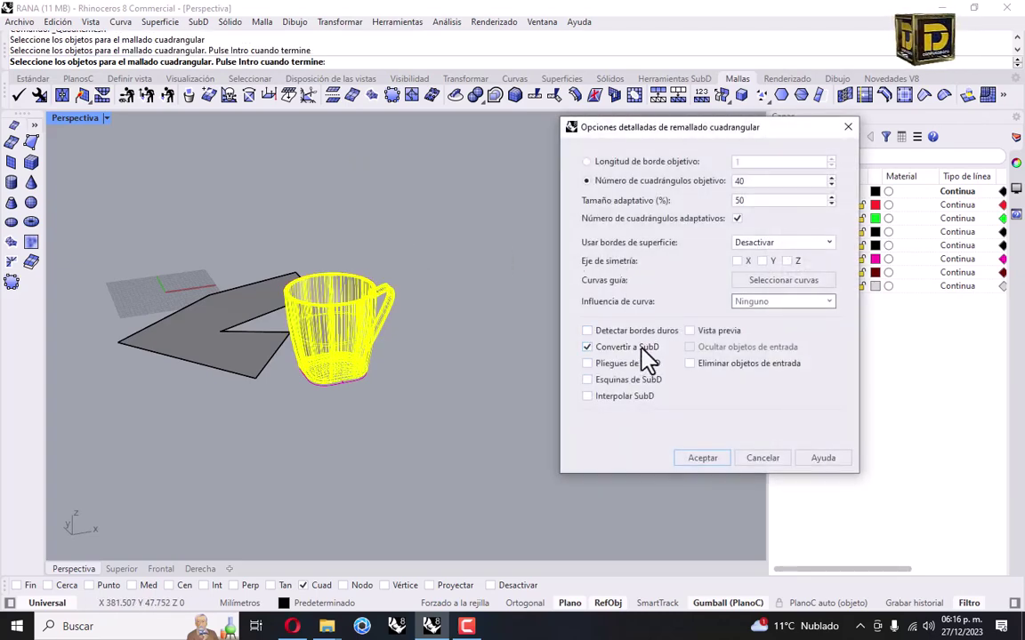
double_click(739, 182)
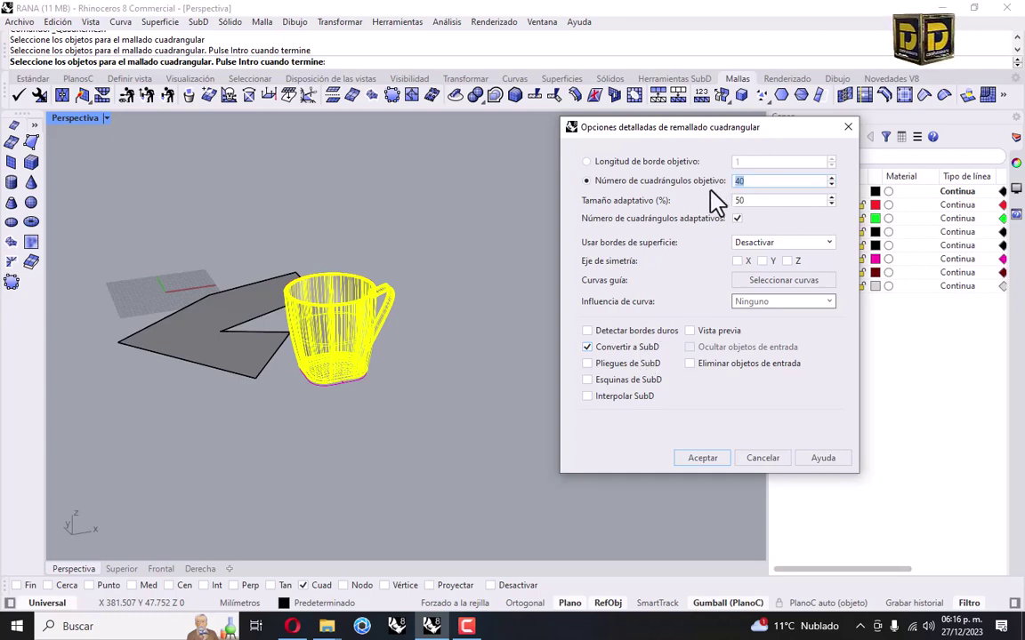
text(6)
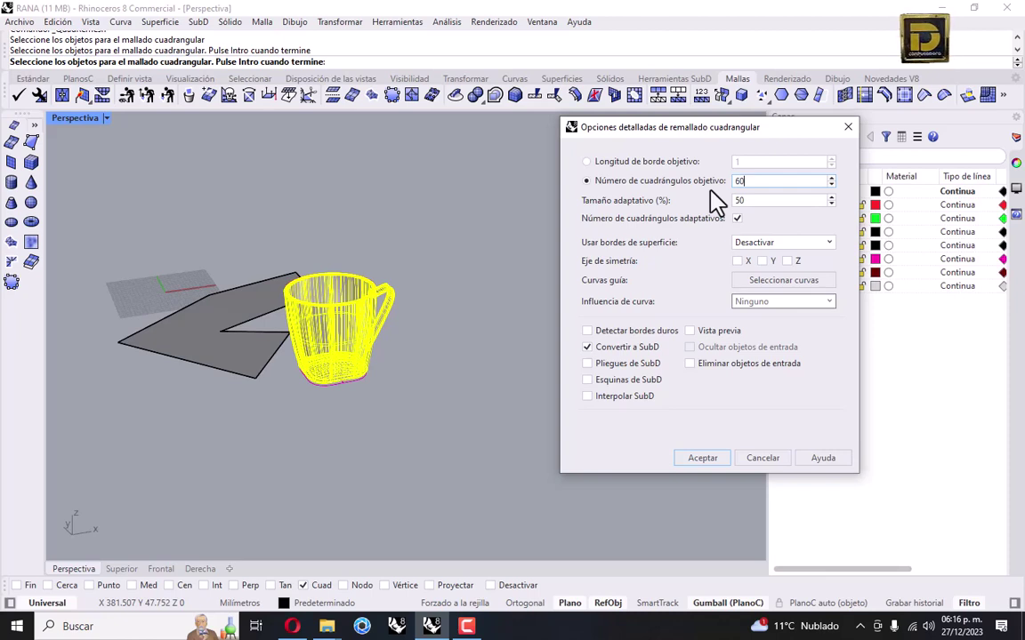
click(702, 460)
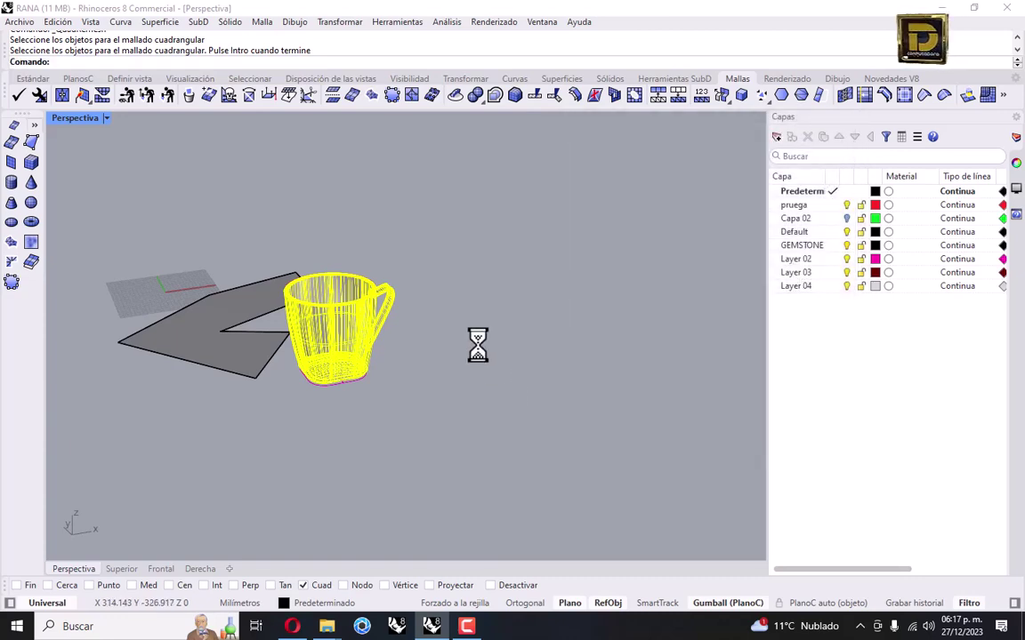
right_click(354, 340)
click(359, 355)
drag(359, 355, 472, 360)
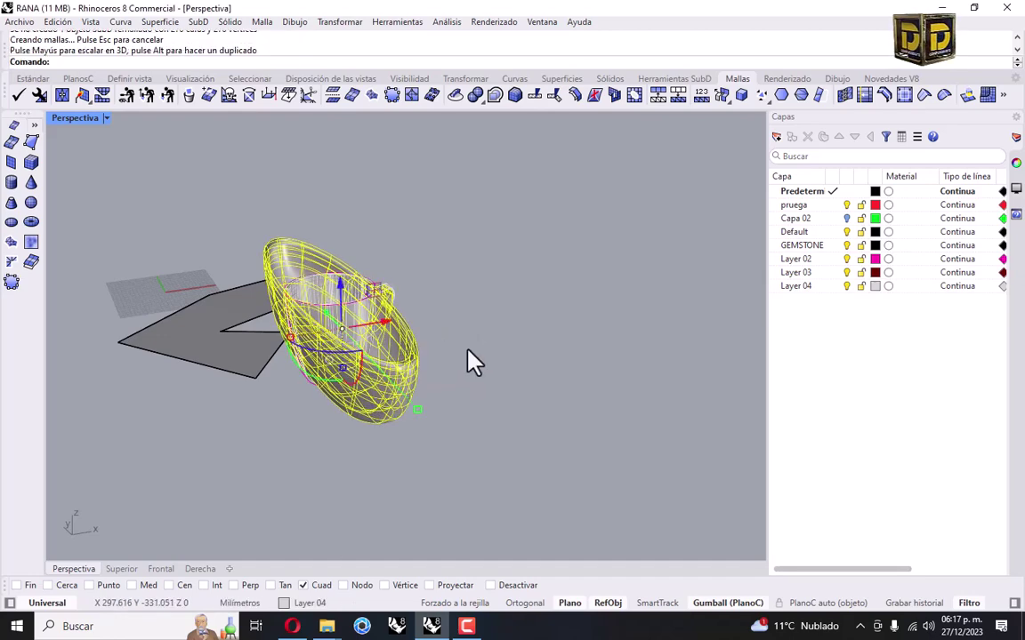
key(ctrl+z)
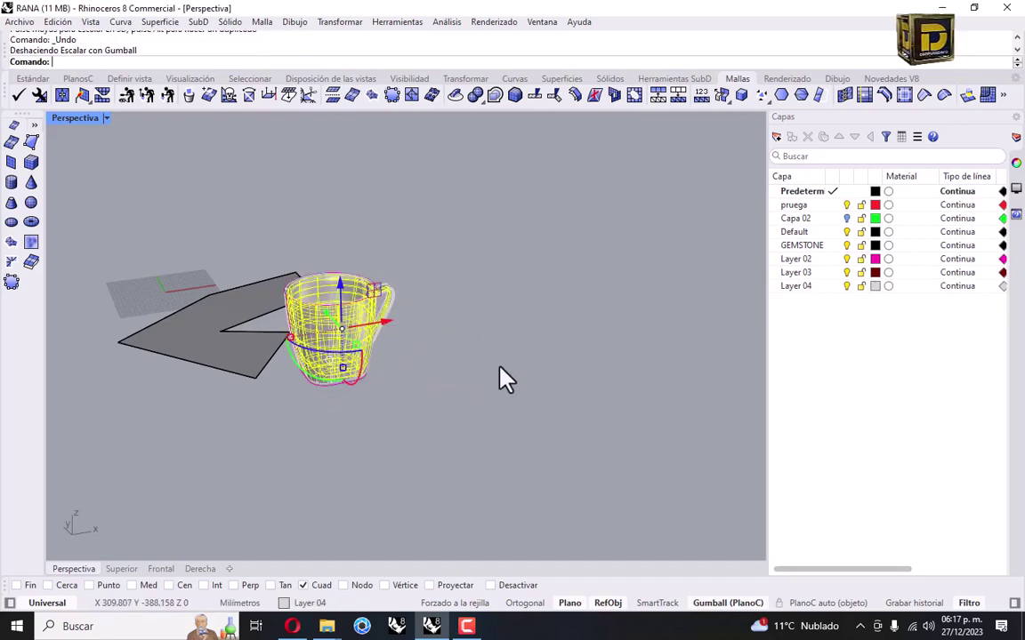
- Turn off the Gumball, move the SubD mug beside the original mug and examine its quad layout
click(727, 603)
drag(330, 398, 476, 365)
click(427, 440)
scroll(562, 334, up, 5)
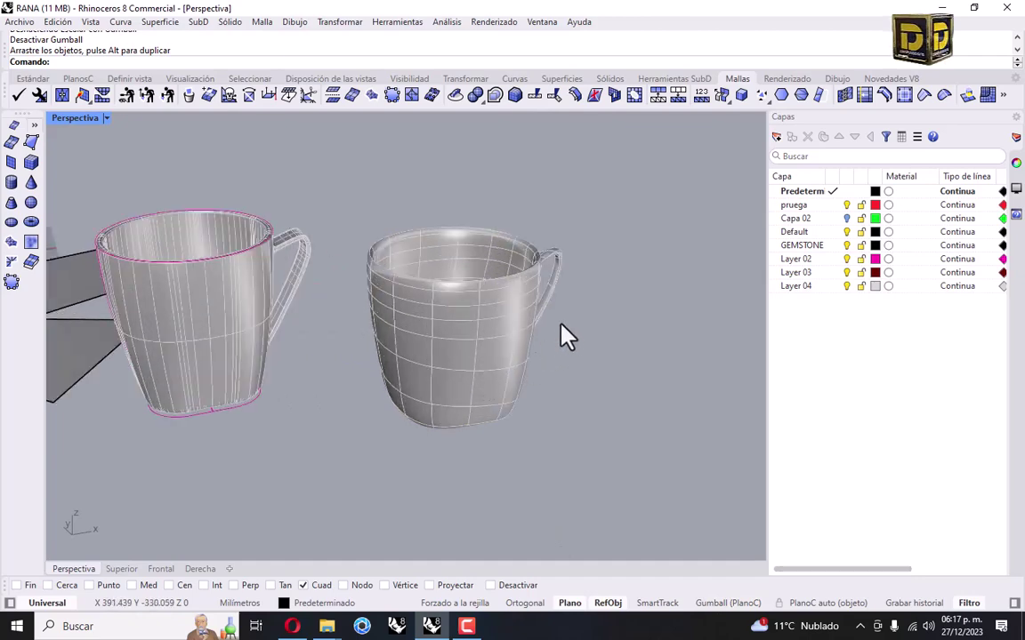
scroll(374, 236, up, 5)
scroll(419, 233, down, 5)
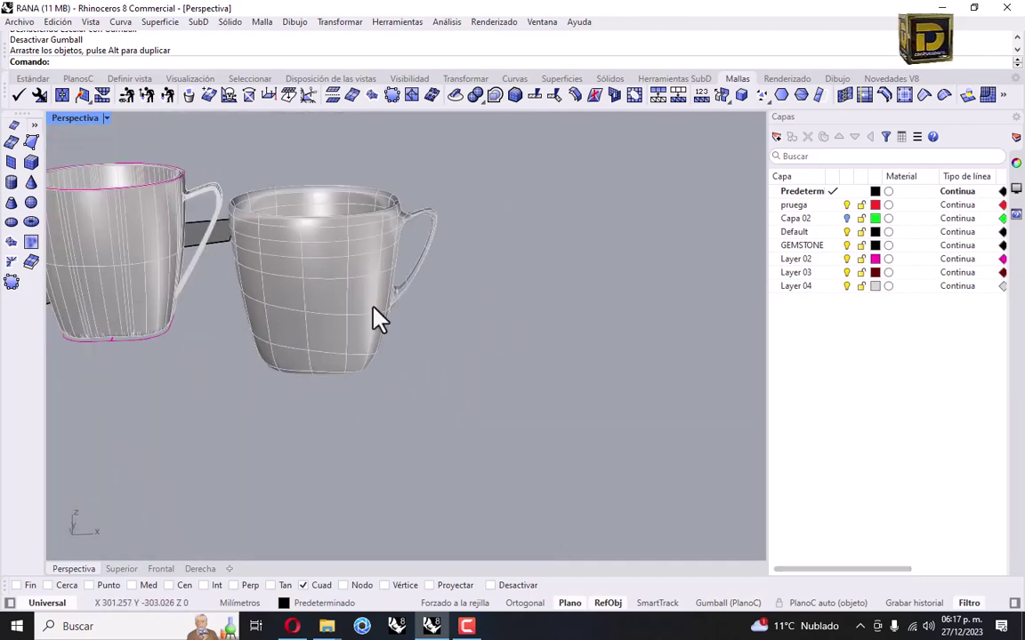
scroll(333, 298, up, 3)
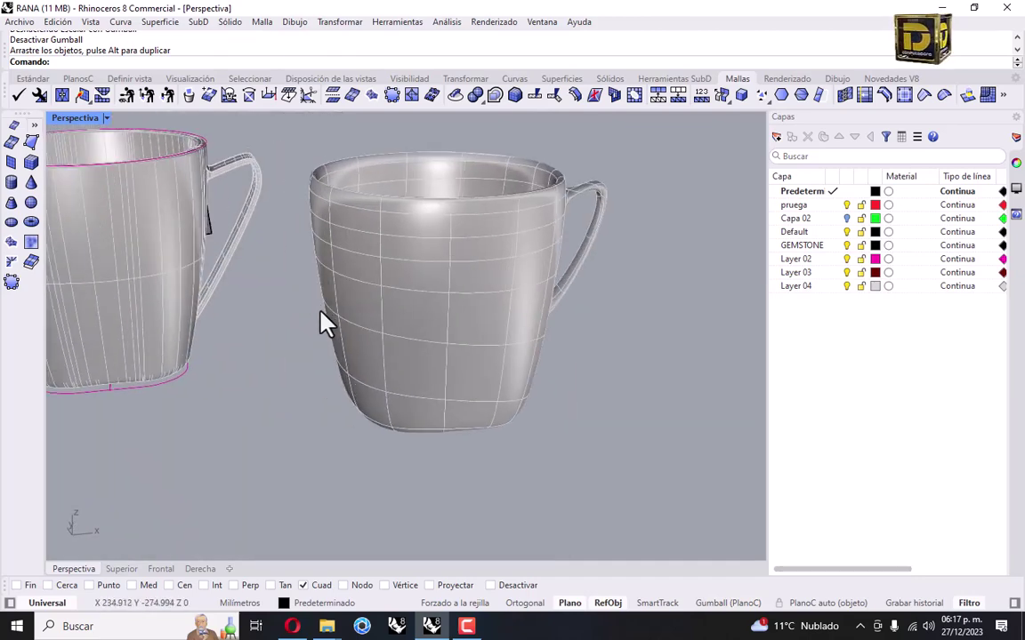
- Turn on the Gumball and shift a single face on the side of the SubD mug slightly
ctrl+shift+click(400, 319)
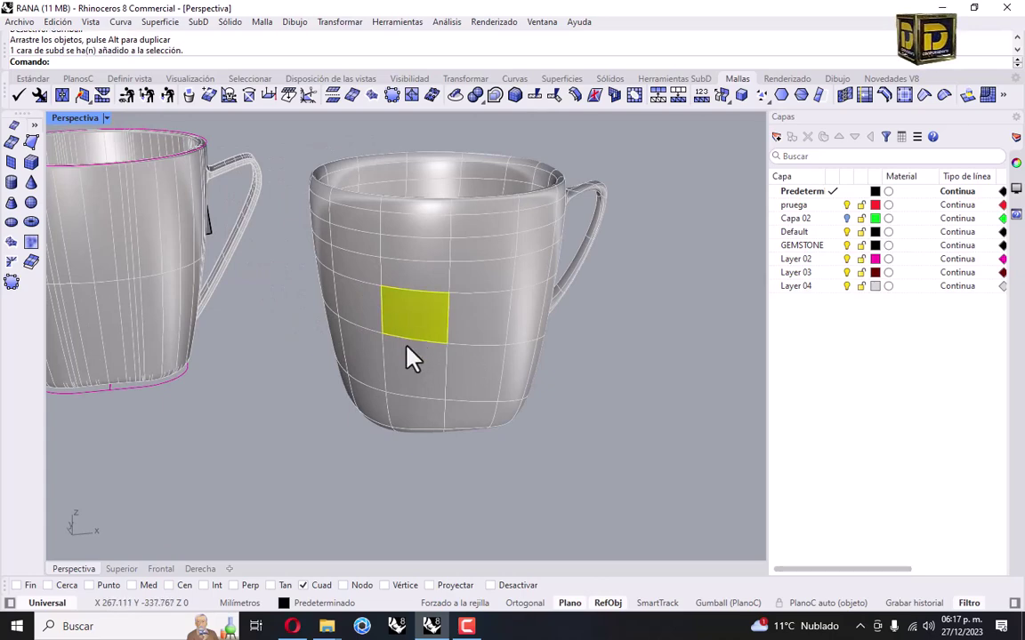
click(722, 604)
drag(378, 366, 453, 315)
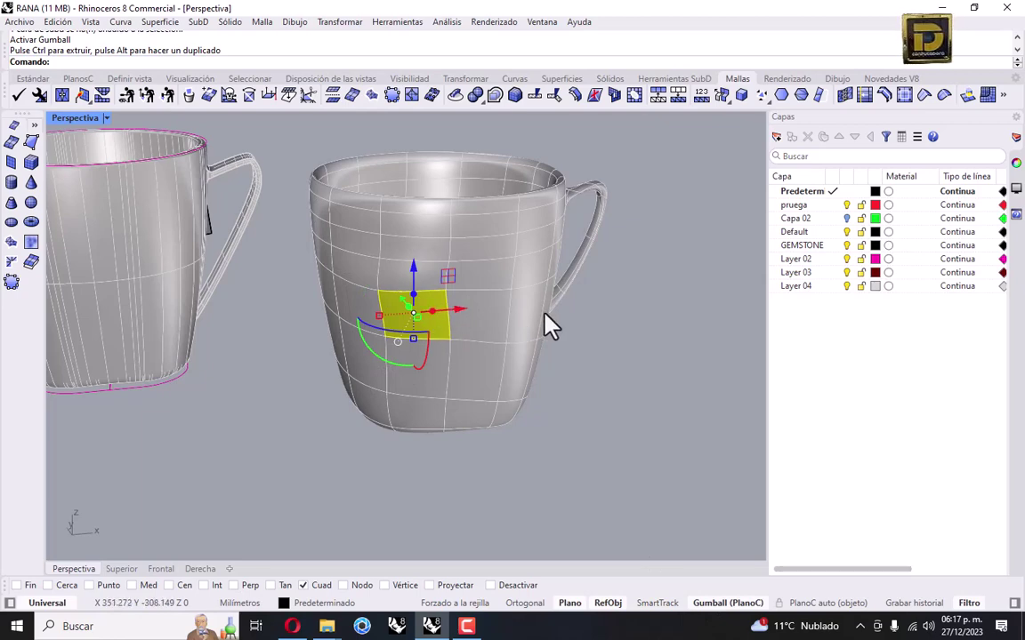
right_drag(551, 326, 445, 317)
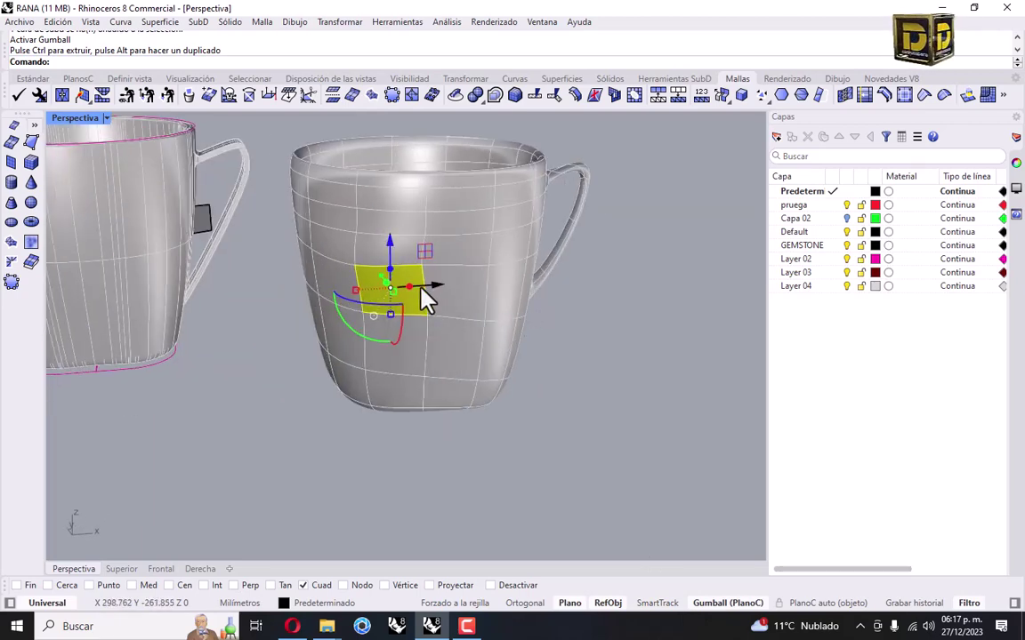
- Scale the selected face of the SubD mug to deform the wall and inspect the deformation
drag(394, 296, 474, 307)
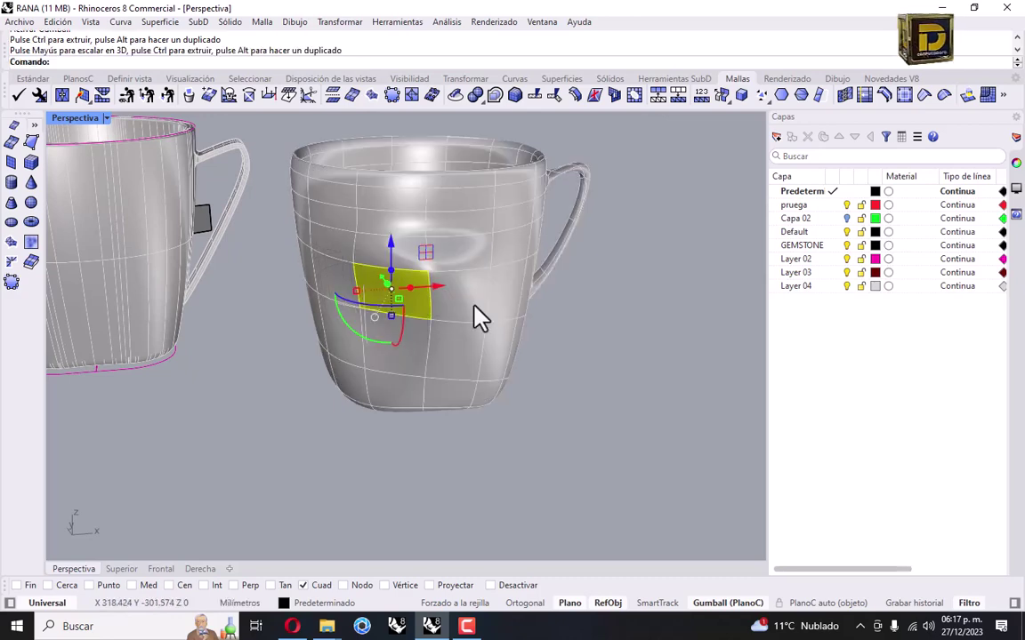
right_drag(478, 318, 524, 334)
click(516, 320)
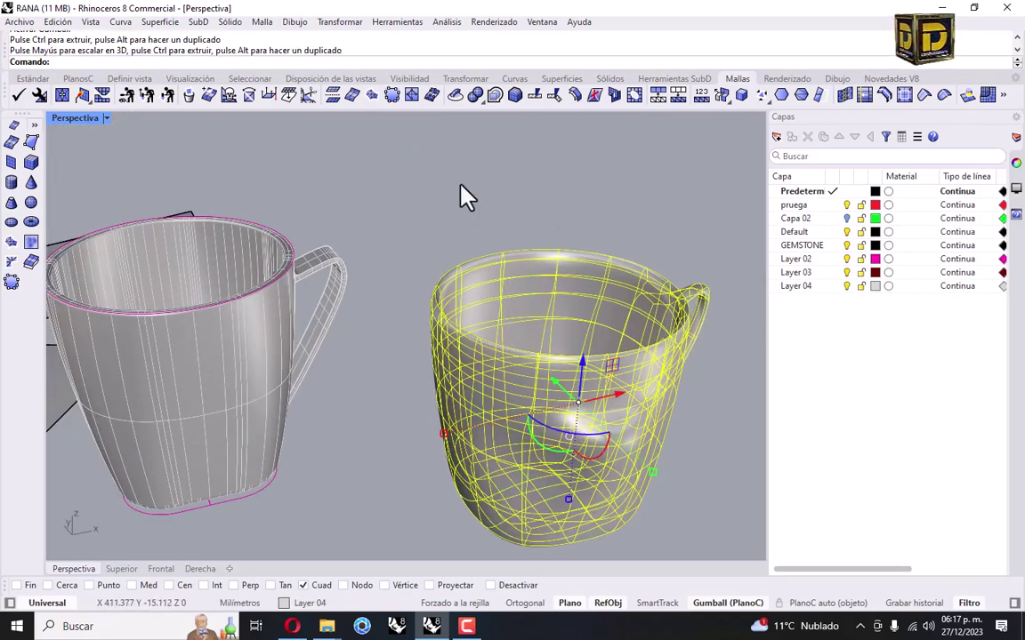
click(466, 200)
click(502, 285)
scroll(485, 201, down, 5)
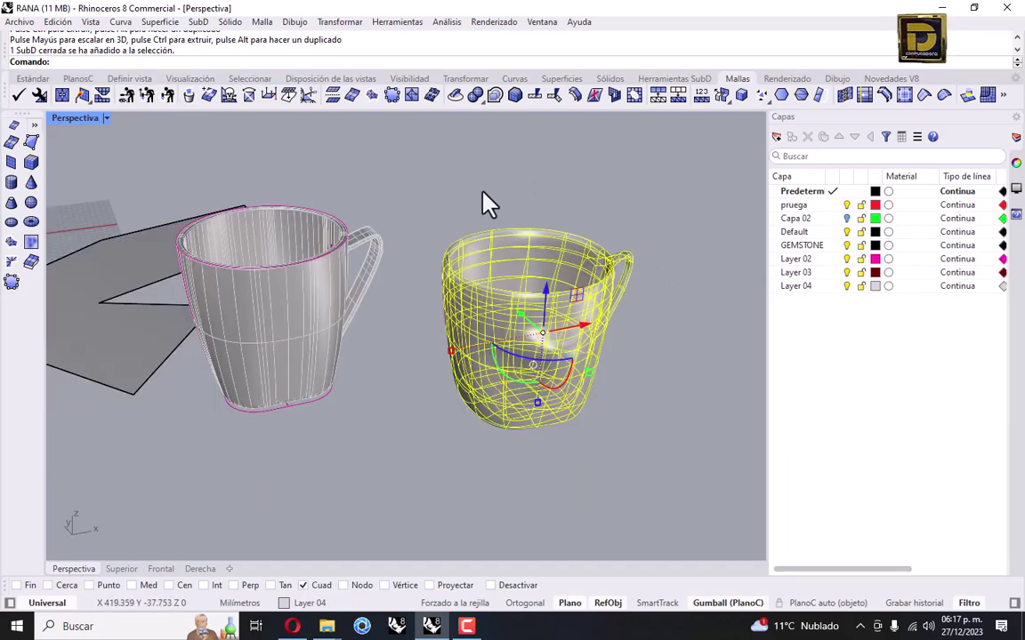
click(449, 351)
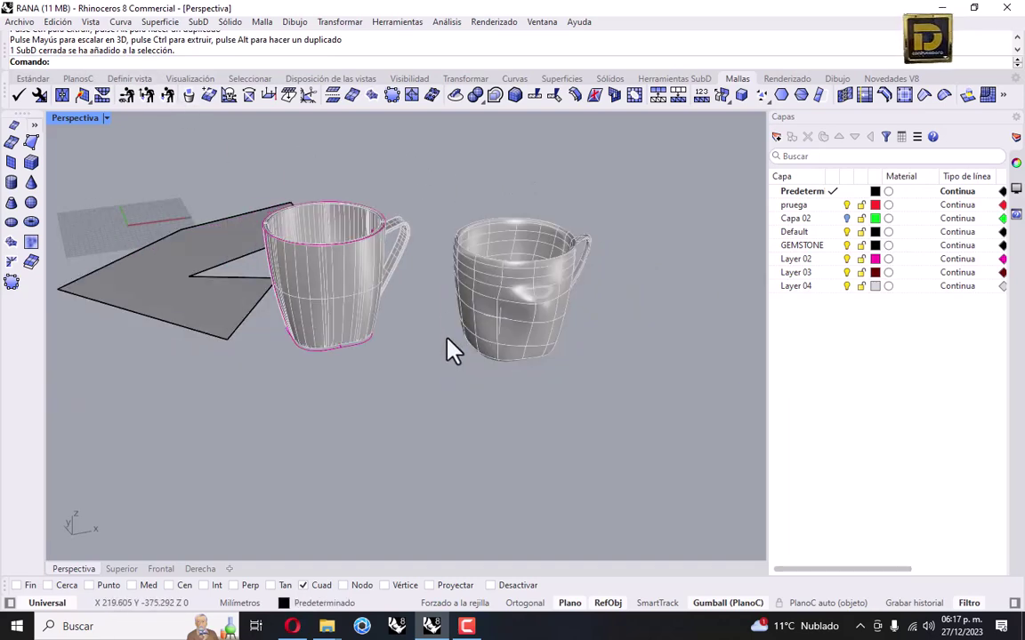
- Delete the SubD mug, and undo both the deletion and the face scaling
click(582, 244)
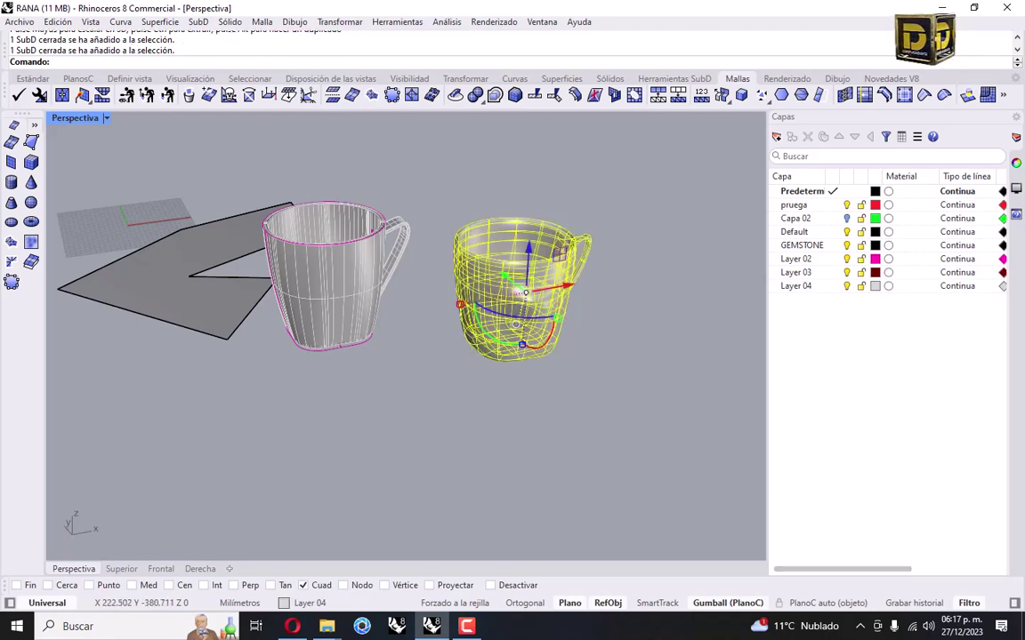
key(Delete)
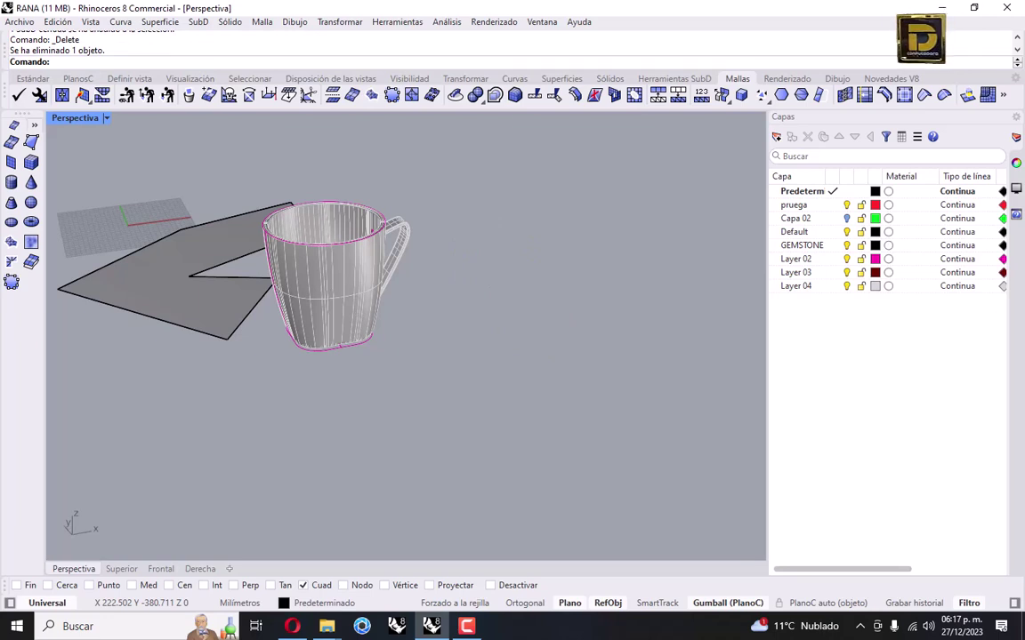
key(ctrl+z)
key(ctrl+z)
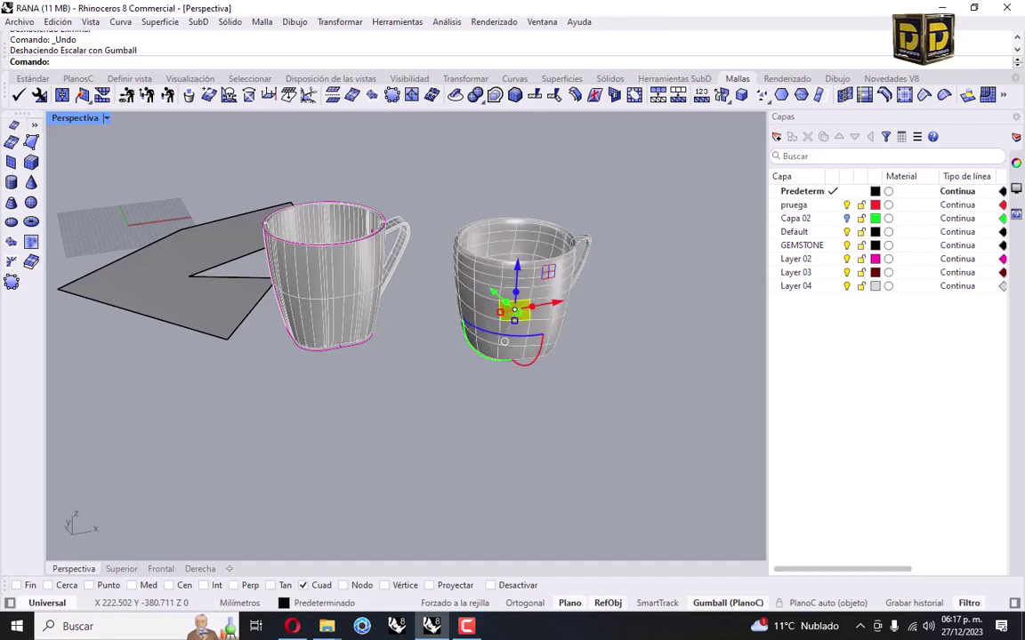
- Clear the face selection and examine the SubD mug's rim, interior and handle junction
click(548, 436)
scroll(626, 269, up, 5)
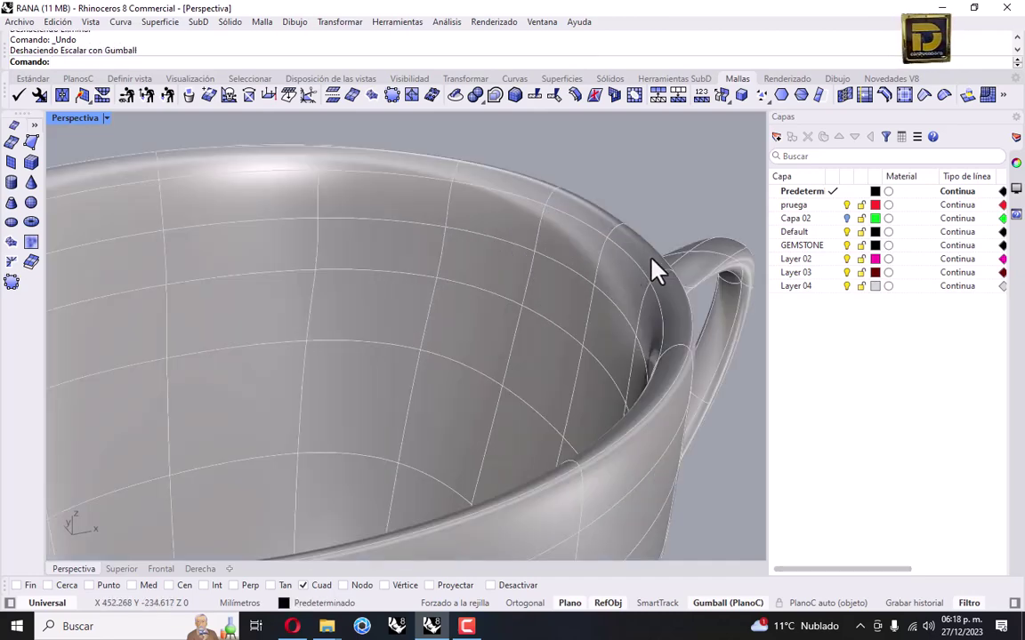
right_drag(647, 293, 623, 275)
scroll(375, 224, down, 8)
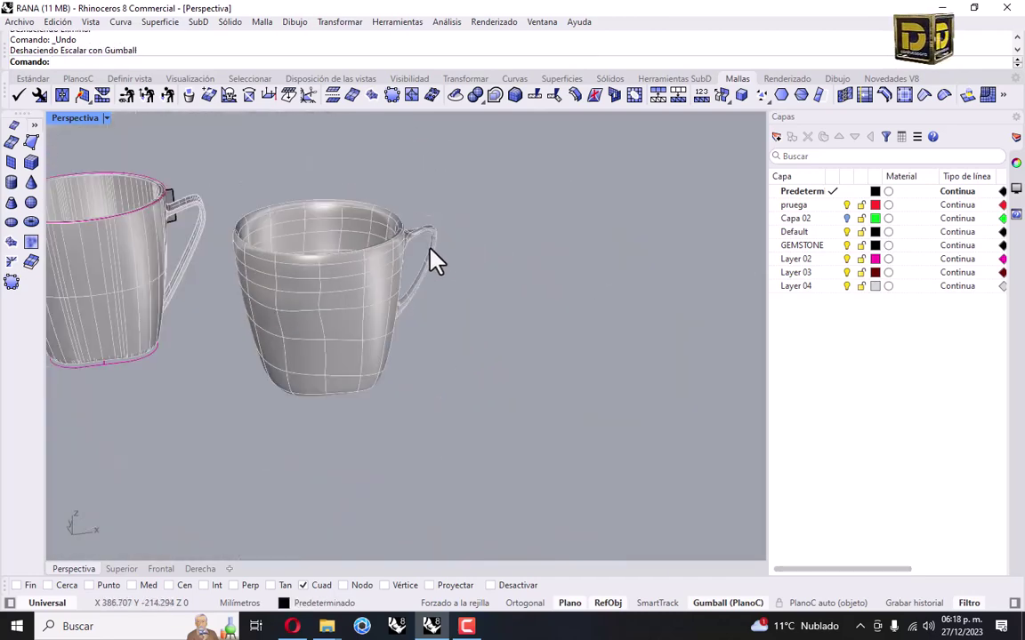
scroll(240, 229, up, 6)
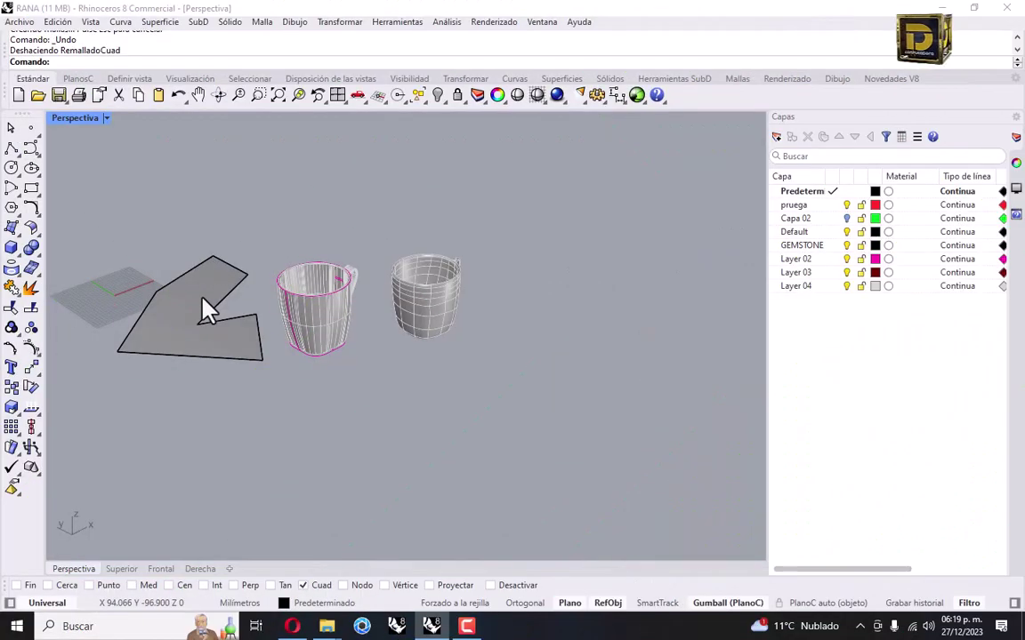
- Try QuadRemesh on the flat angular surface with 30 target quads and SubD conversion without SubD corners, and undo it
click(206, 304)
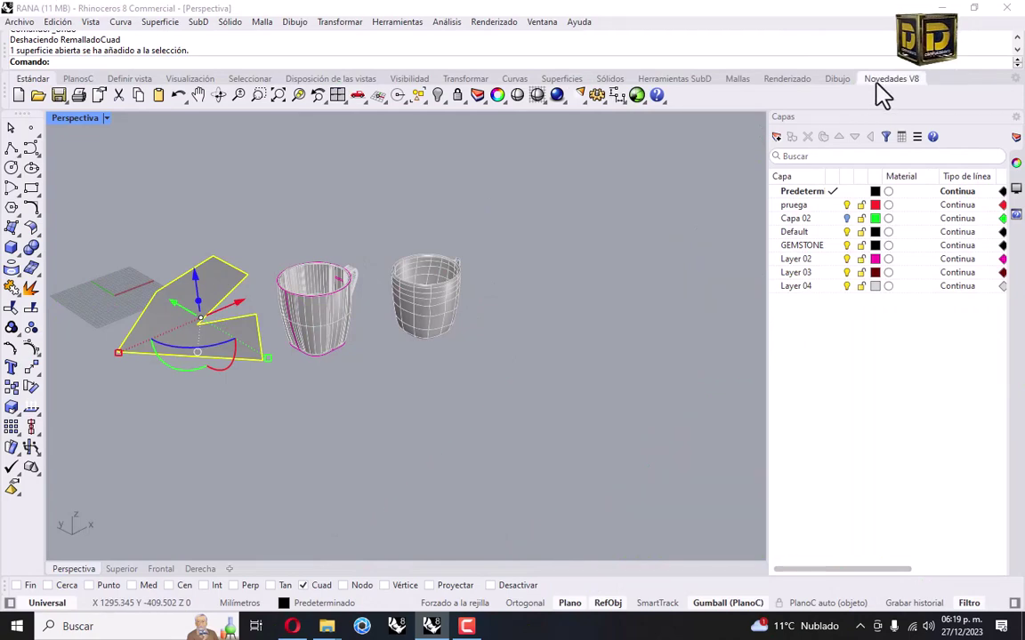
click(737, 79)
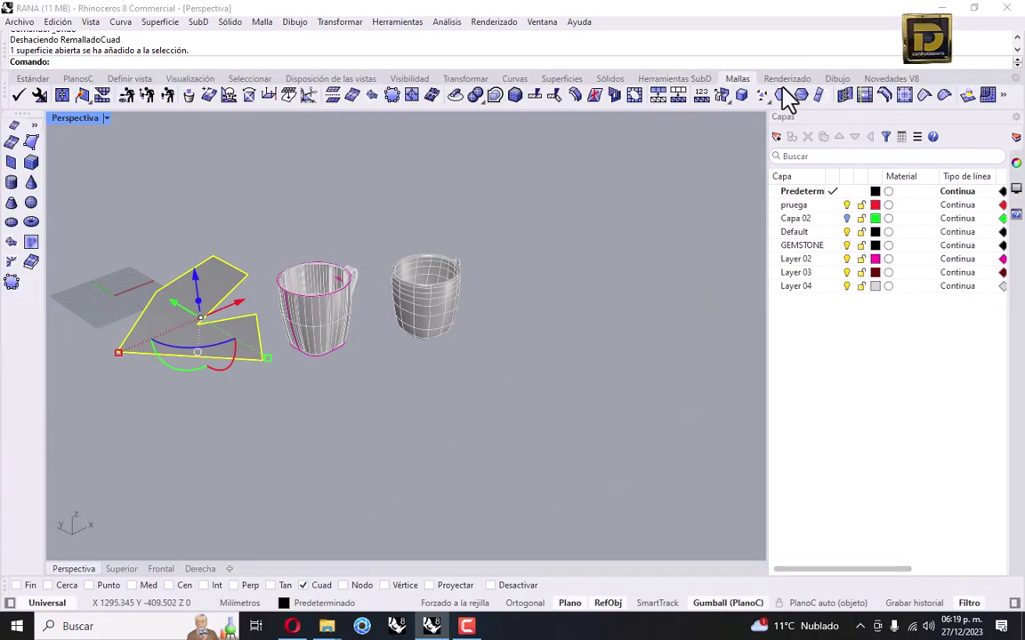
click(989, 96)
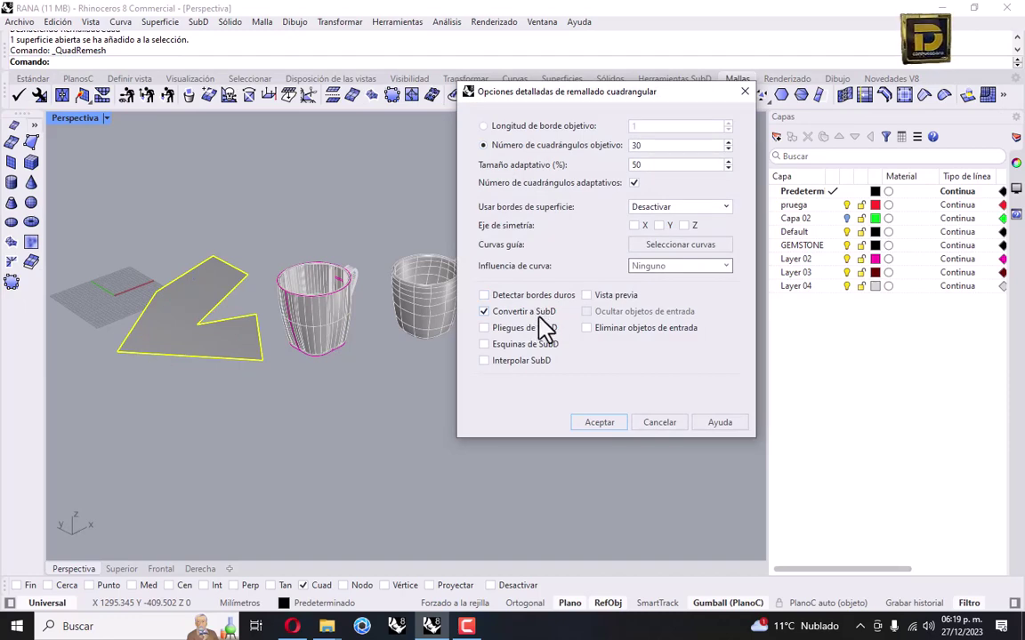
click(598, 424)
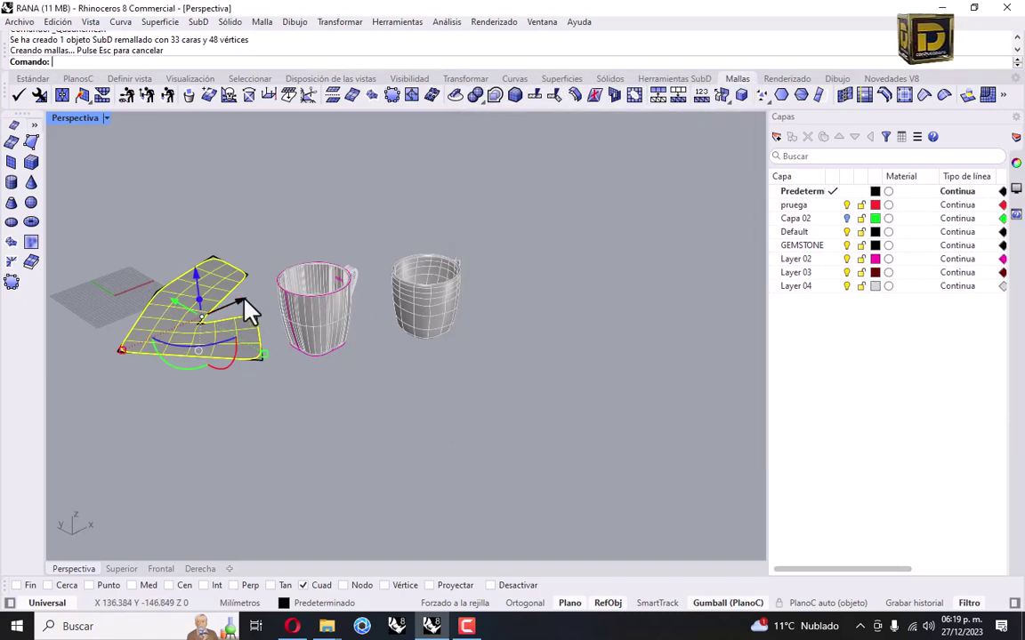
scroll(247, 309, up, 5)
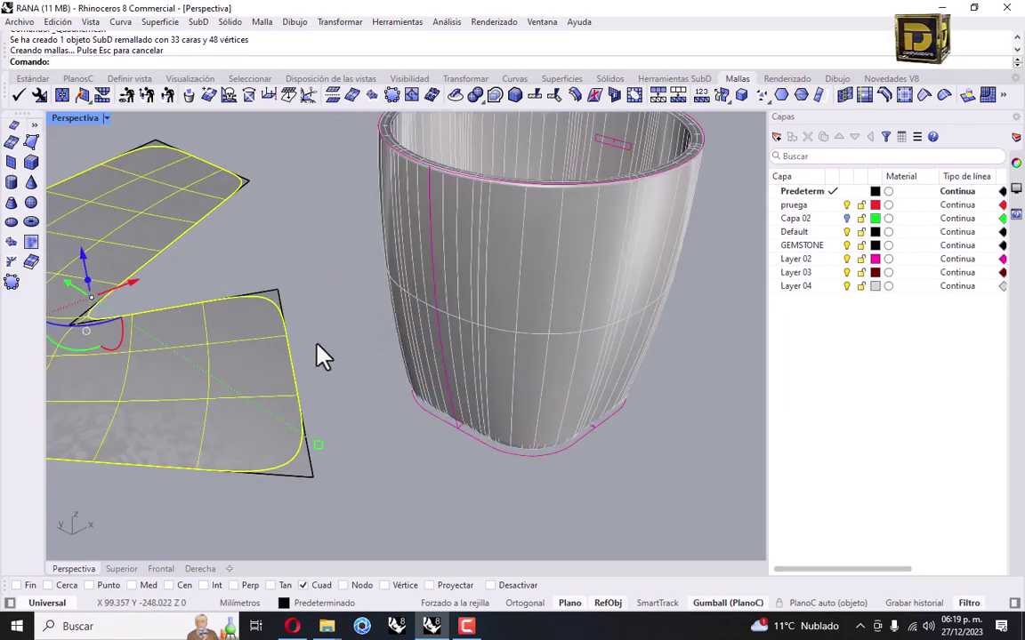
key(ctrl+z)
- Apply QuadRemesh to the flat angular surface with 30 target quads, converting to SubD with SubD corners enabled, and inspect the corners
click(122, 297)
click(178, 341)
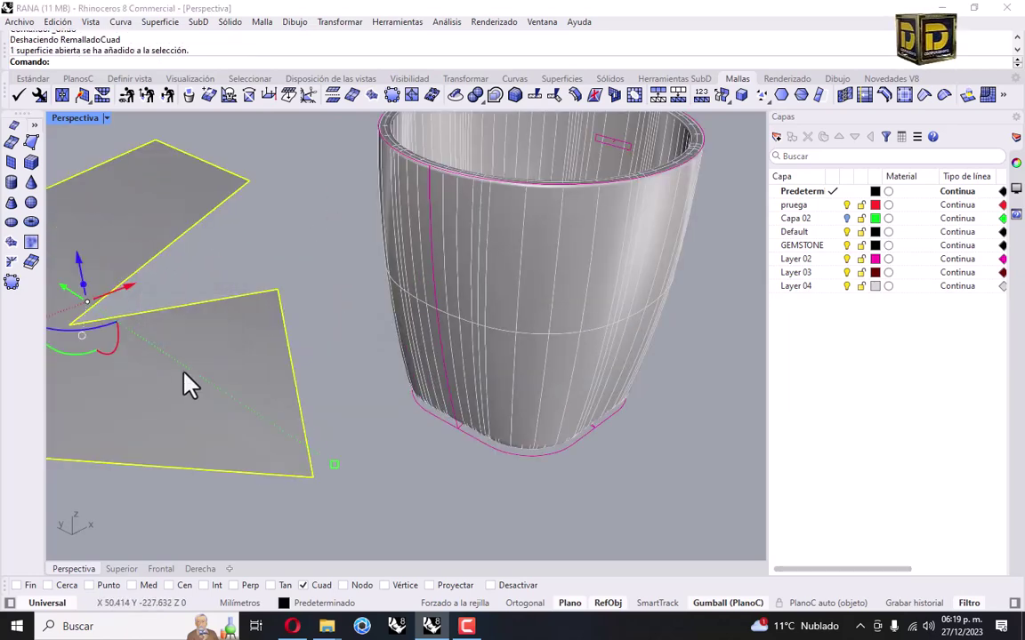
key(Return)
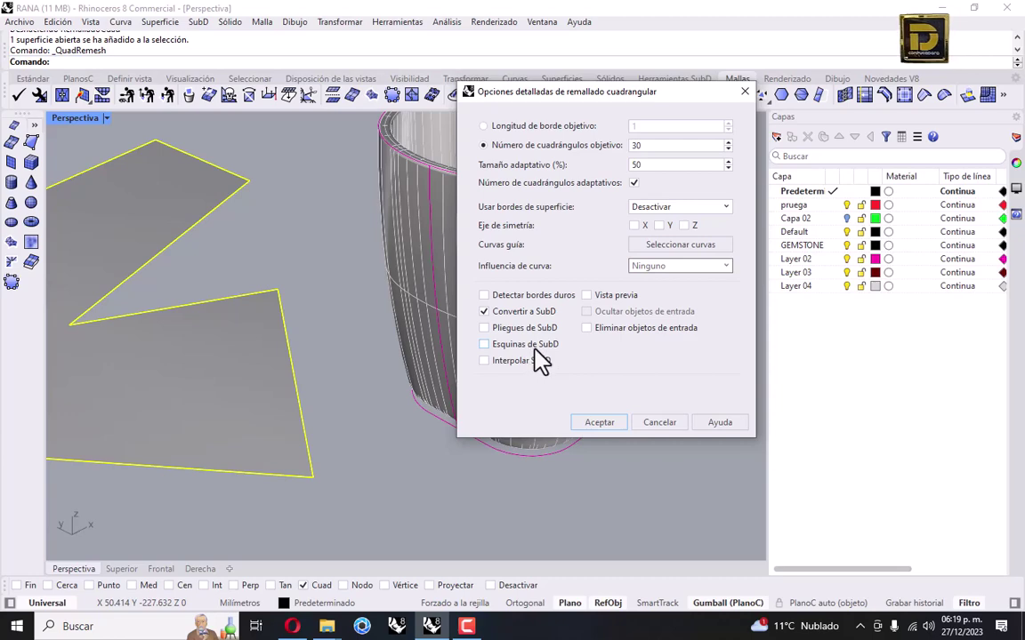
click(600, 424)
scroll(294, 319, up, 5)
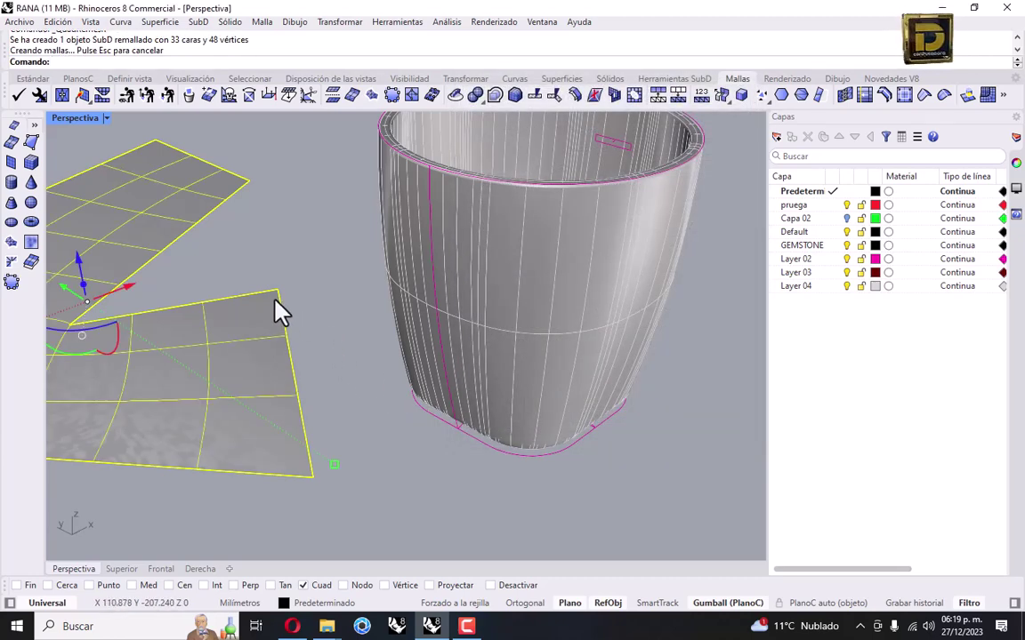
scroll(355, 446, down, 3)
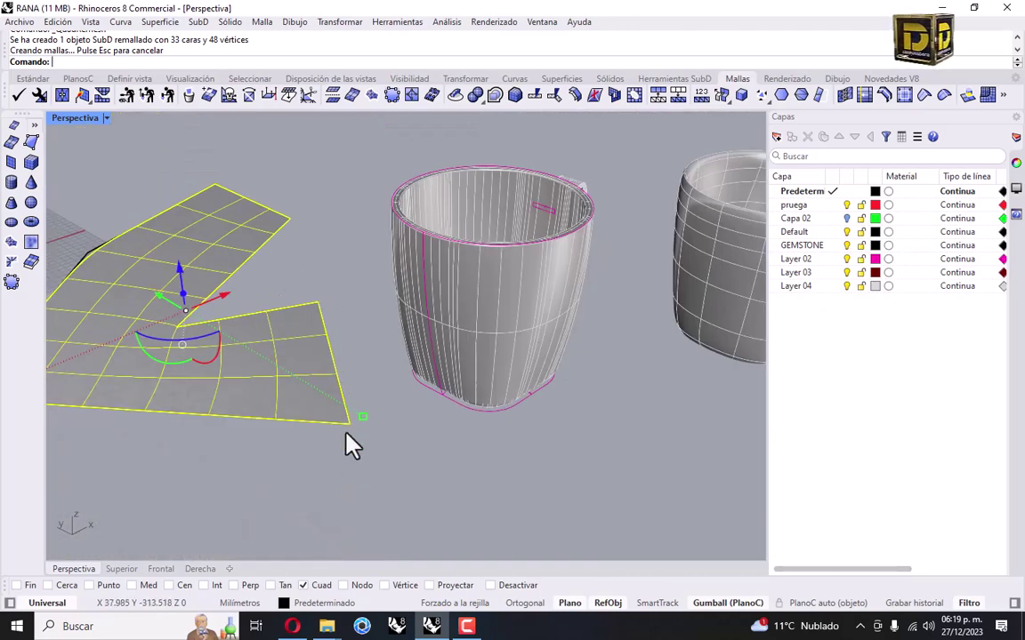
scroll(360, 455, up, 8)
scroll(329, 396, down, 5)
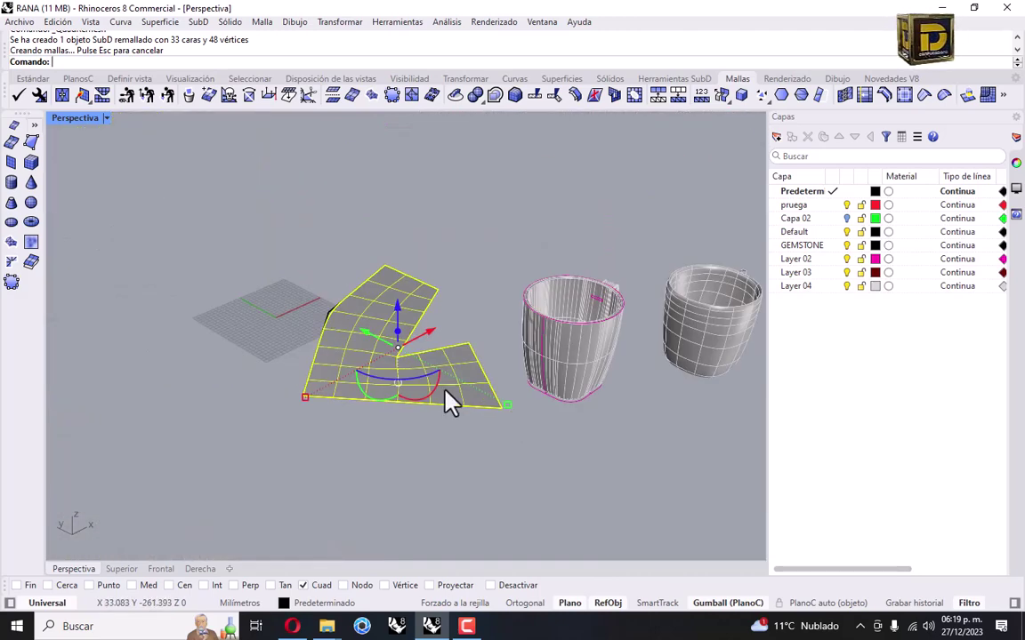
- Move the remeshed flat SubD off the original surface, place it alongside, and compare the two shapes
drag(369, 372, 261, 313)
key(Escape)
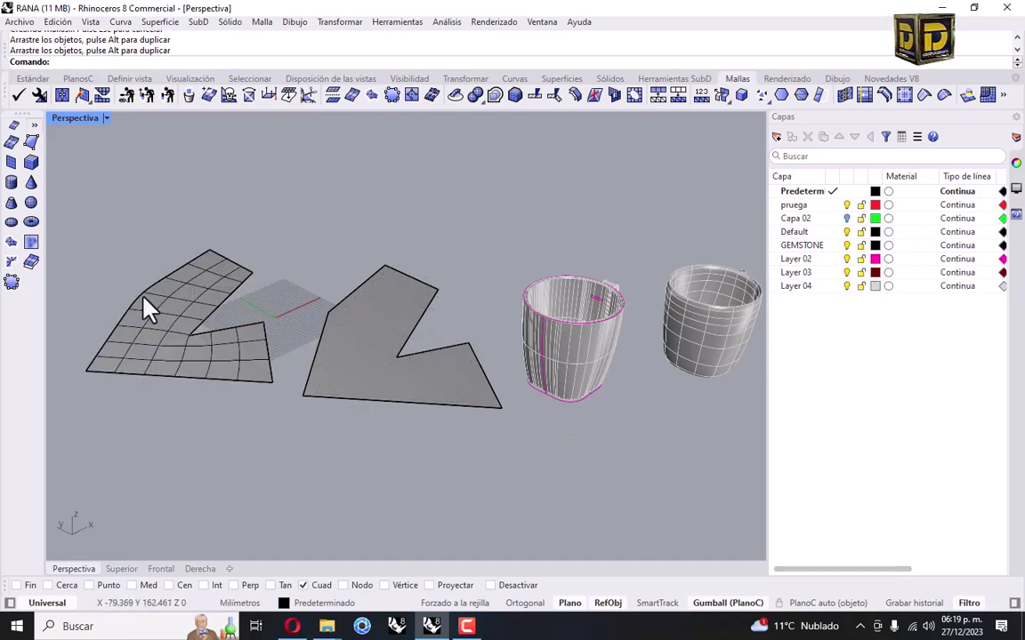
scroll(327, 332, up, 3)
scroll(267, 374, down, 1)
click(265, 366)
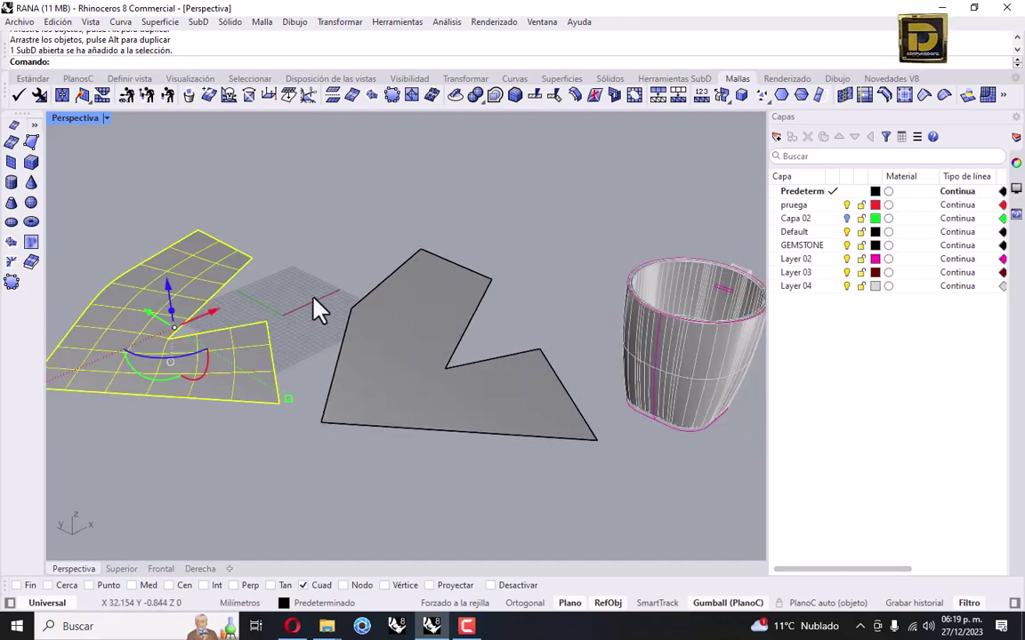
scroll(332, 267, down, 2)
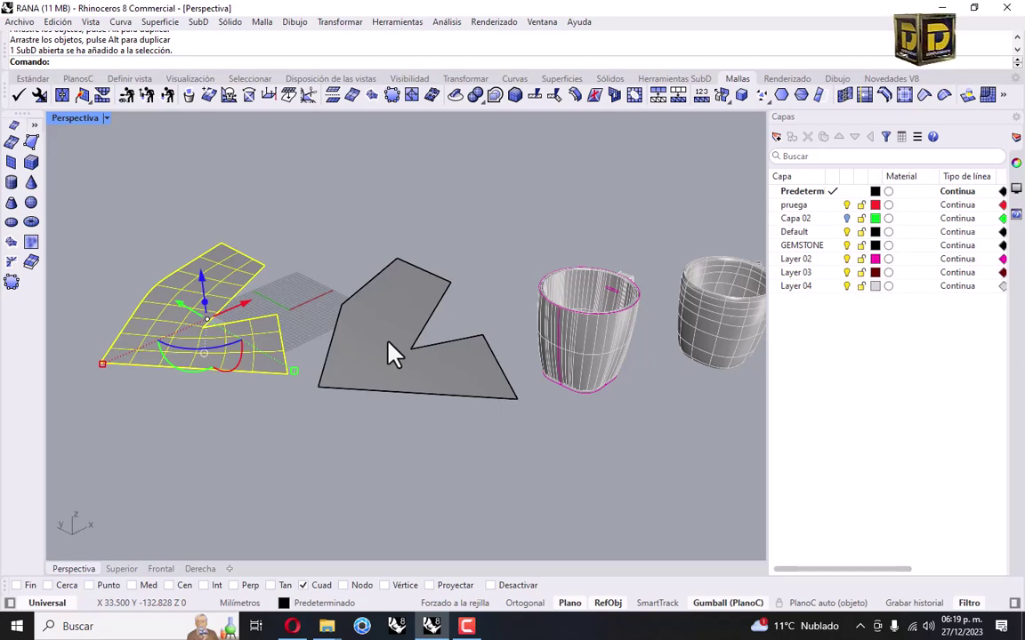
scroll(531, 327, up, 3)
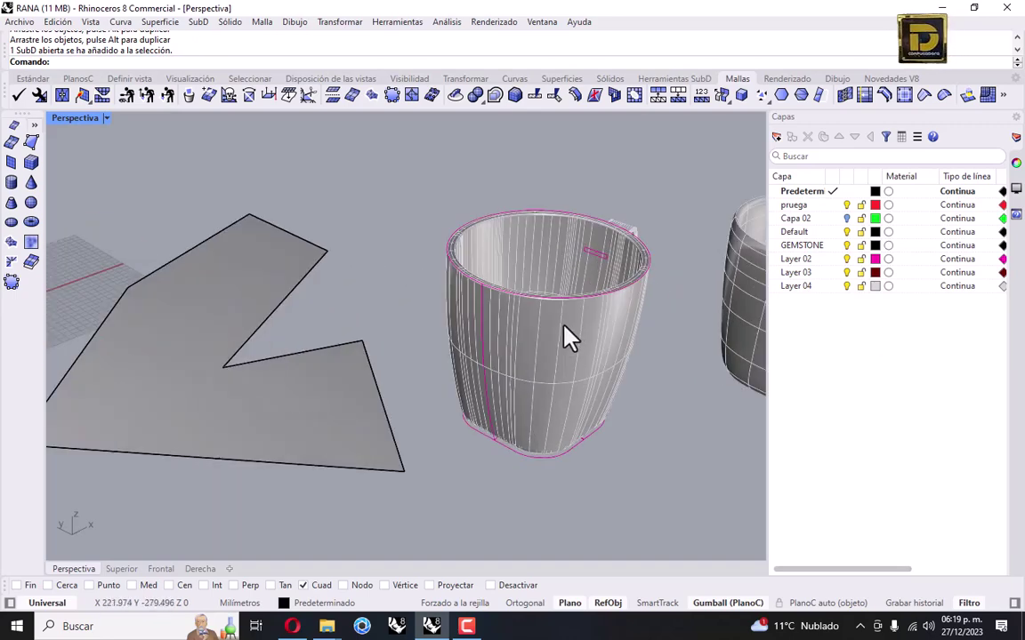
right_drag(568, 336, 545, 347)
scroll(543, 348, down, 4)
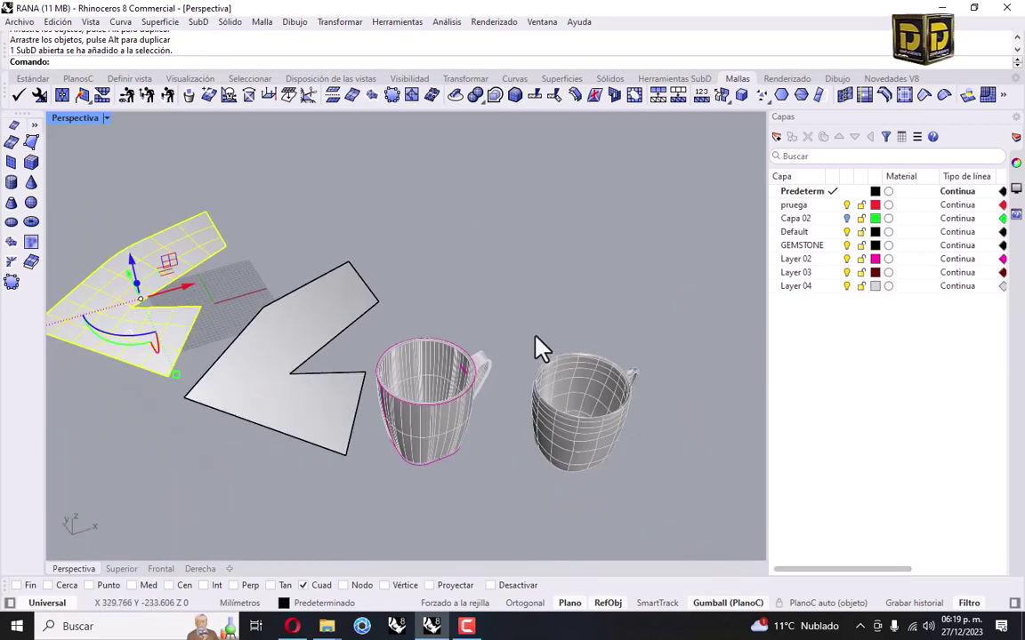
right_drag(192, 313, 313, 328)
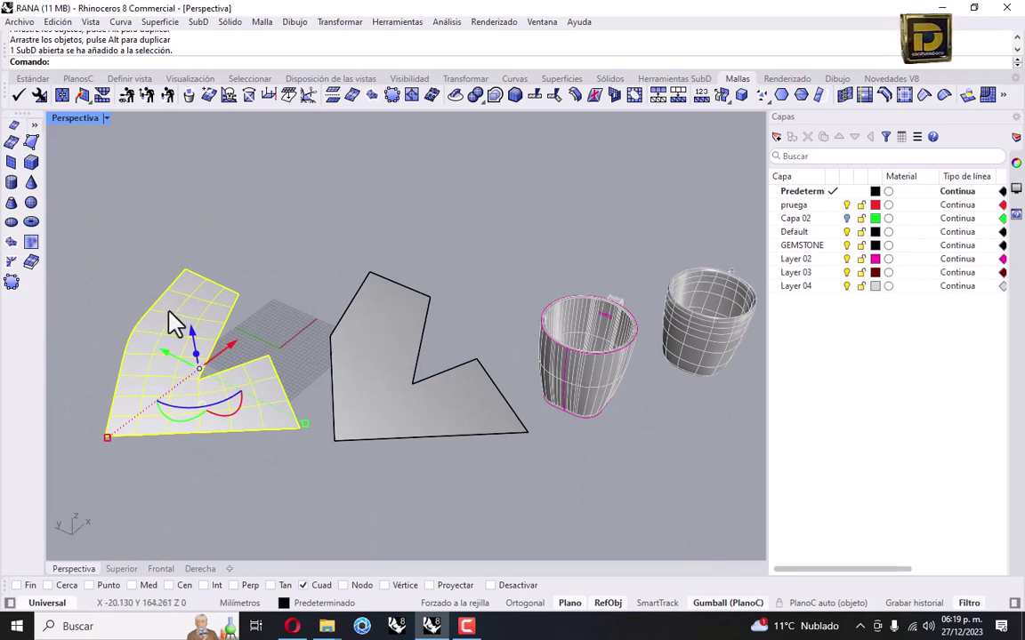
key(Escape)
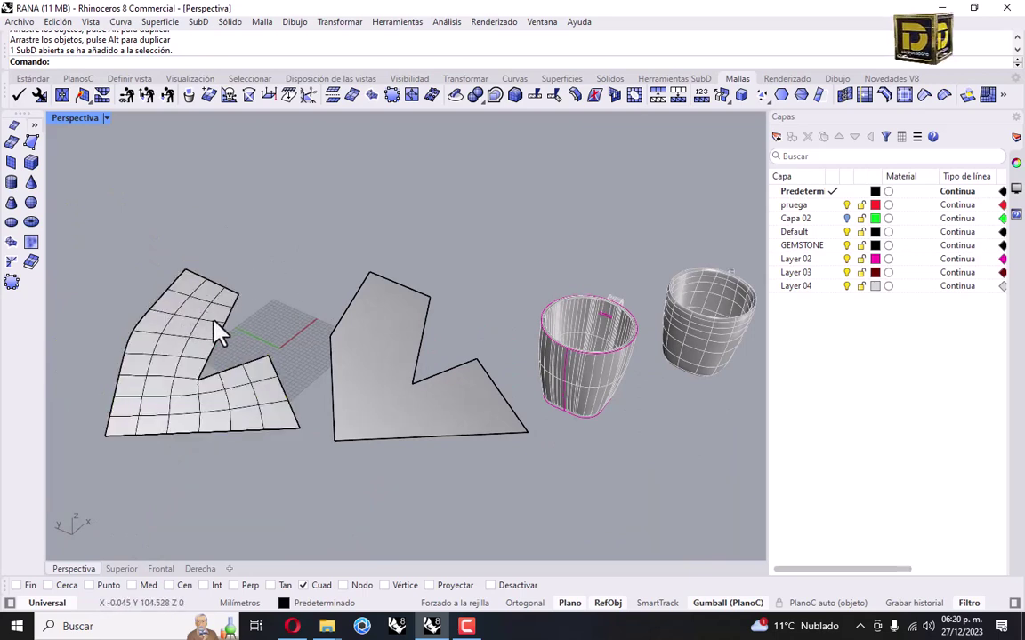
- Shift a single inner edge of the remeshed flat SubD with the Gumball, and undo the move
ctrl+shift+click(165, 328)
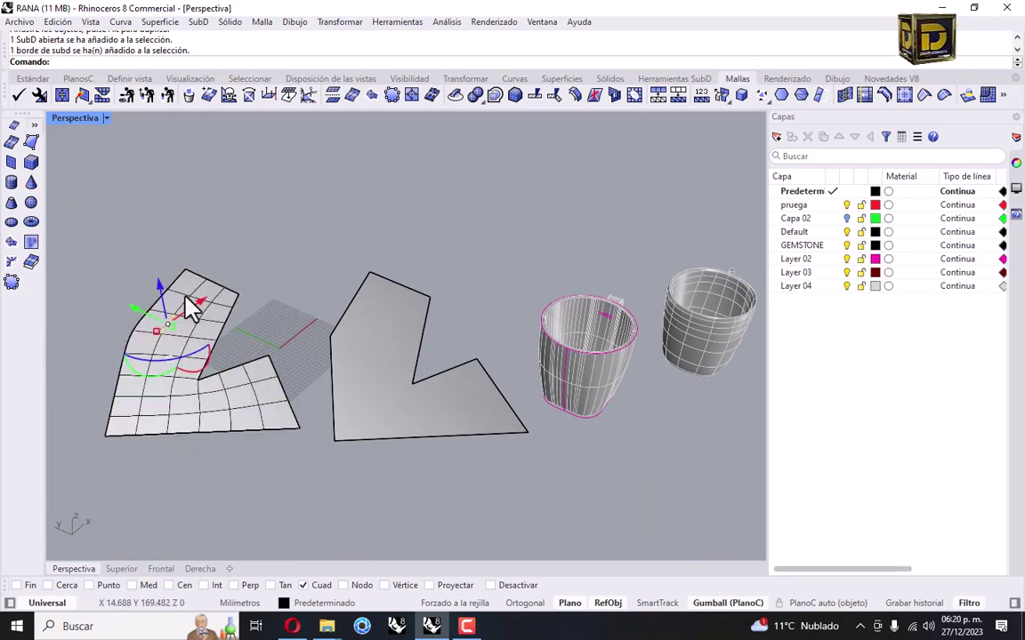
mouse_move(177, 307)
mouse_down()
mouse_move(169, 254)
mouse_move(191, 294)
mouse_up()
right_drag(191, 293, 285, 313)
key(ctrl+z)
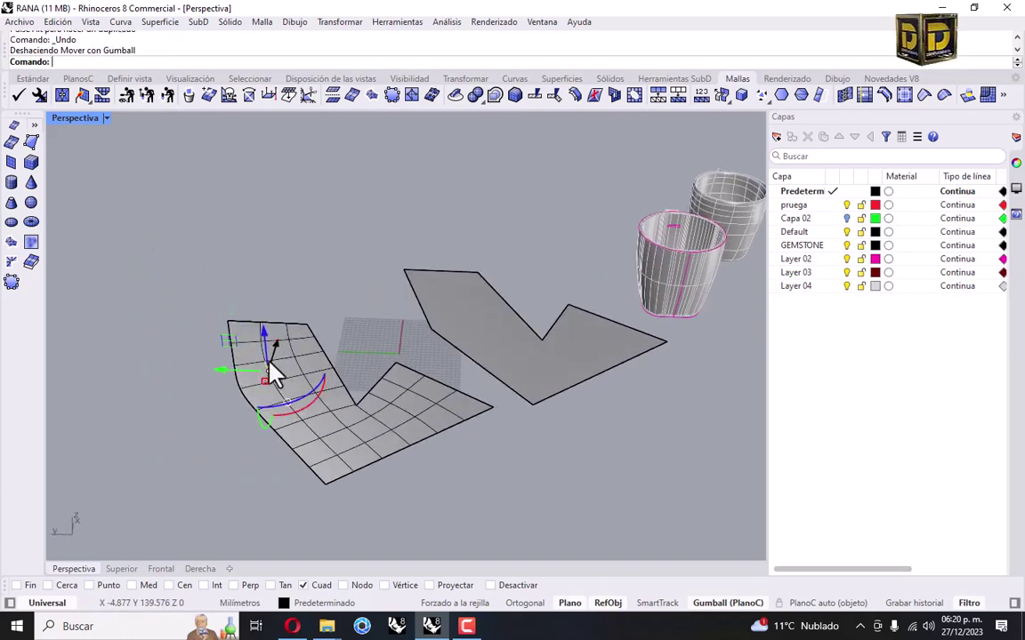
scroll(271, 373, down, 5)
right_drag(414, 354, 329, 349)
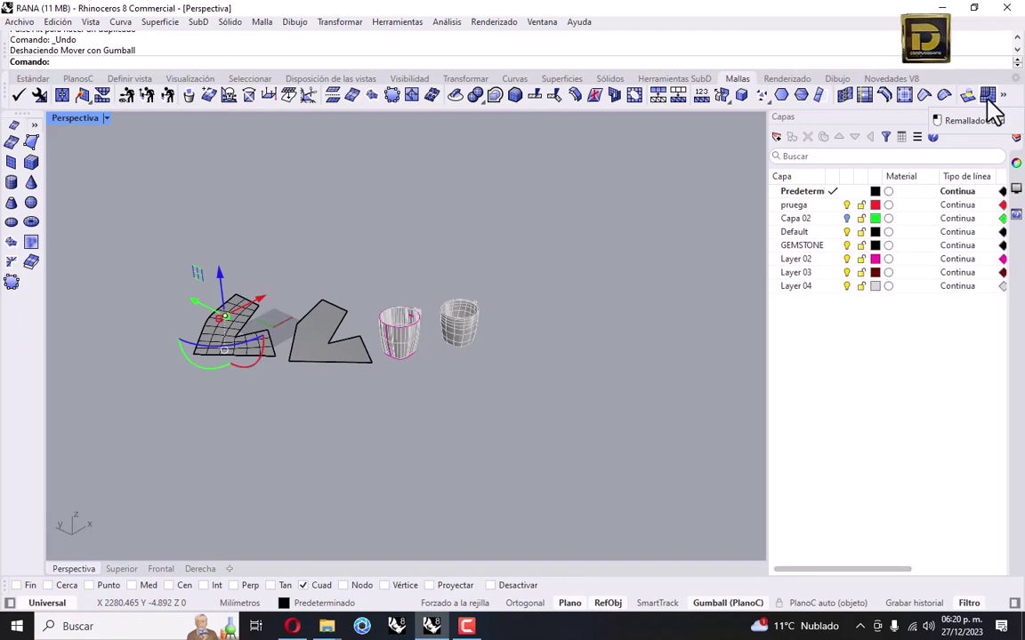
- Select the original mug polysurface, review where the ToSubD and QuadRemesh tools are found, and clear the selection
scroll(400, 344, up, 6)
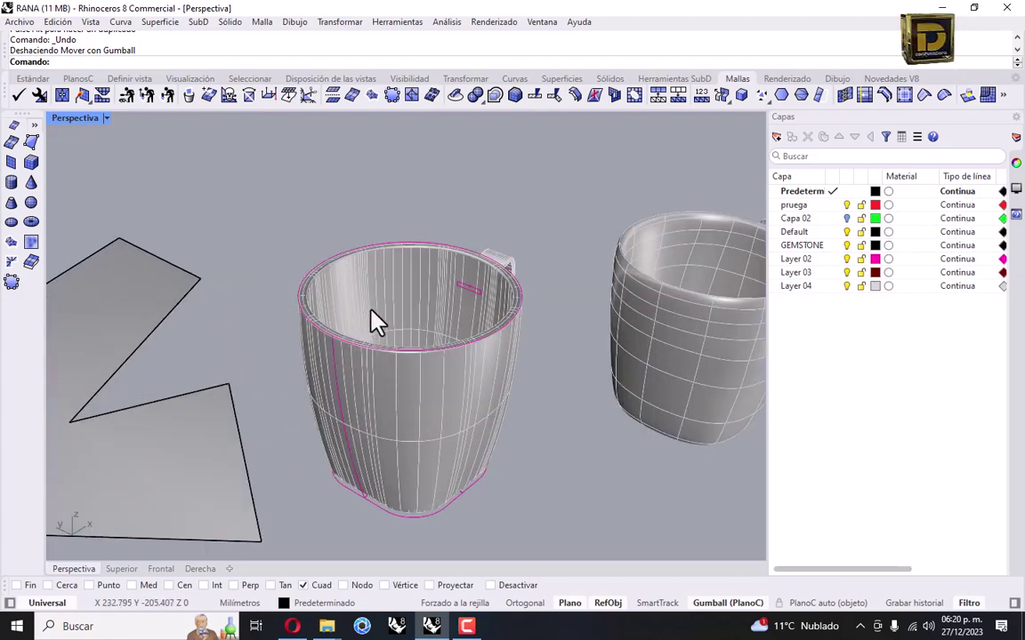
click(372, 320)
click(408, 230)
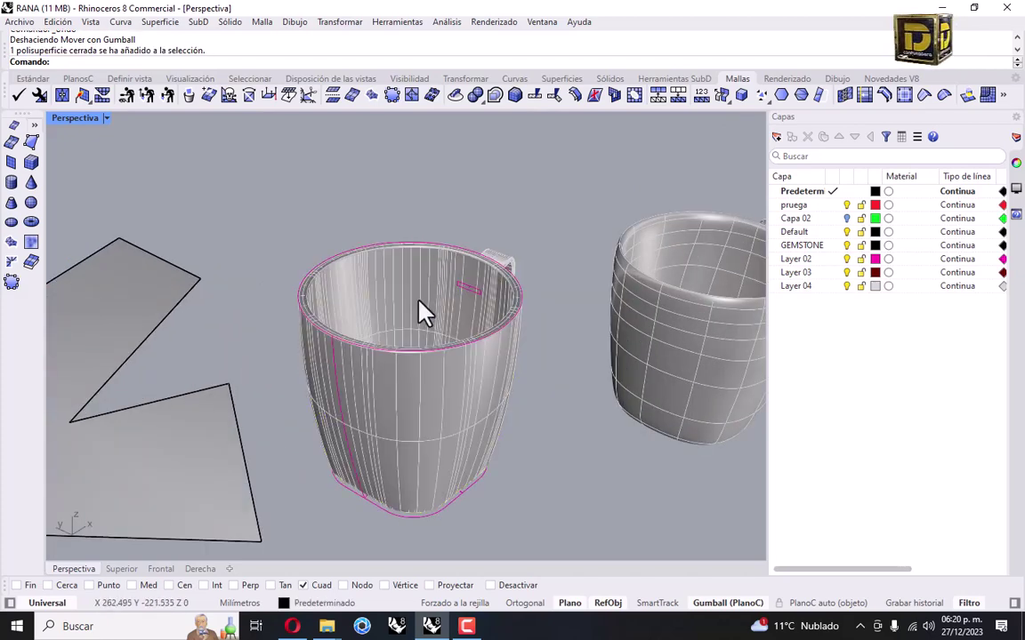
click(420, 302)
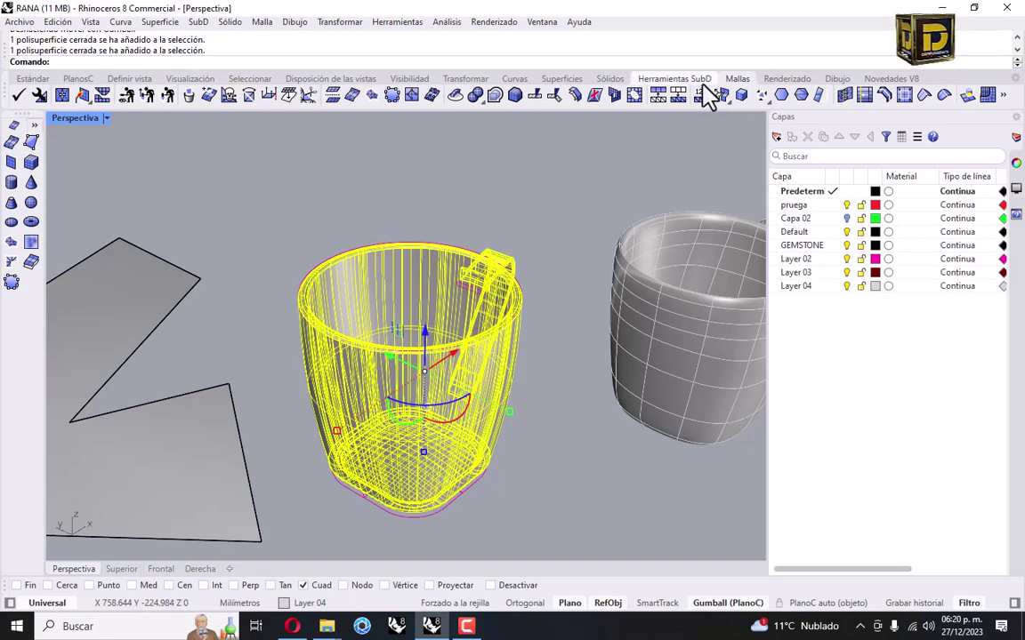
click(674, 78)
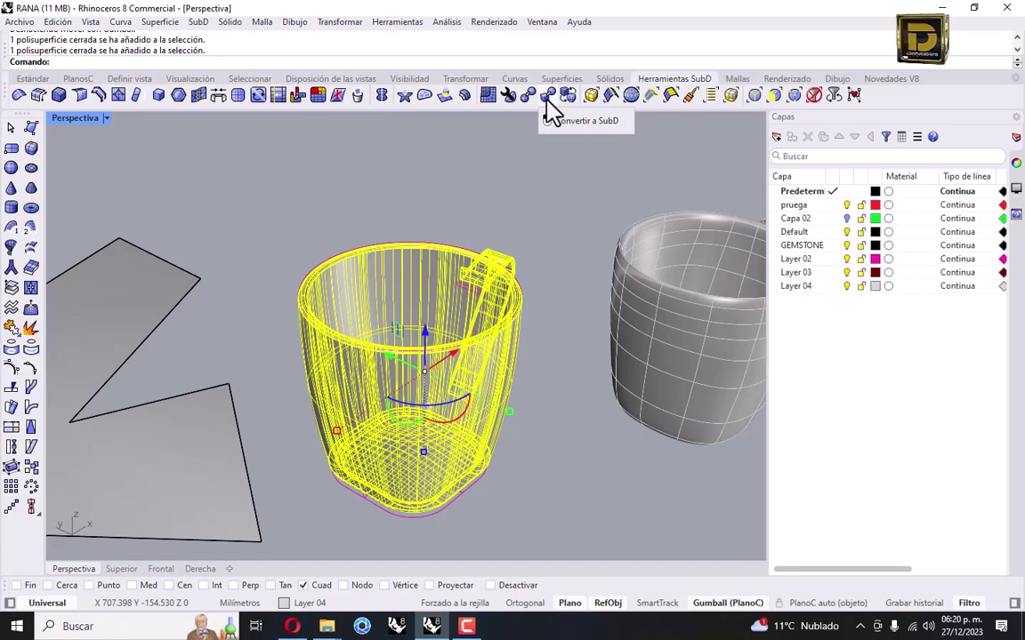
click(738, 80)
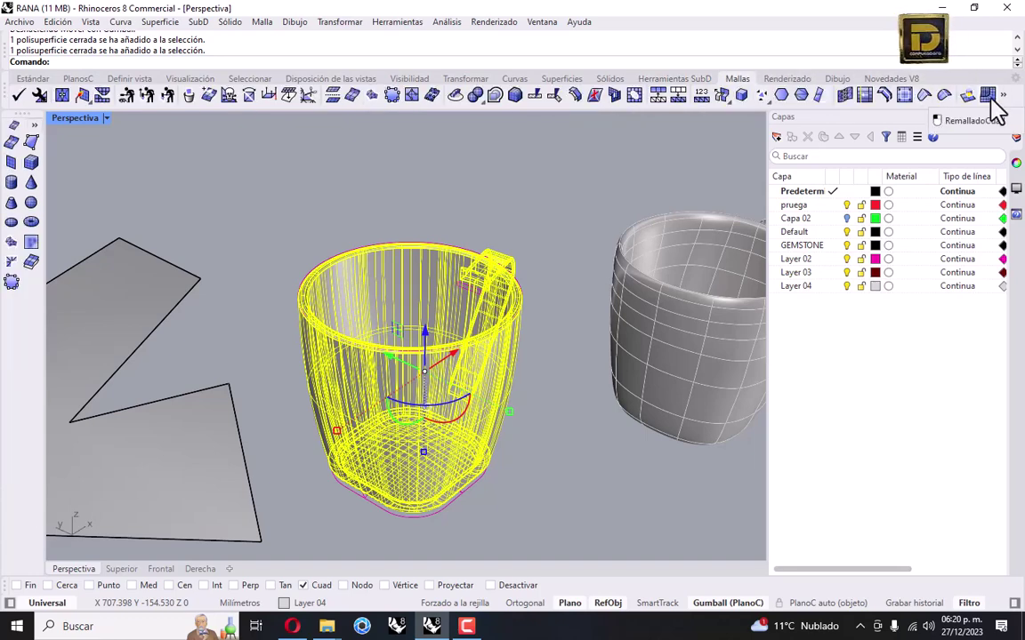
click(607, 80)
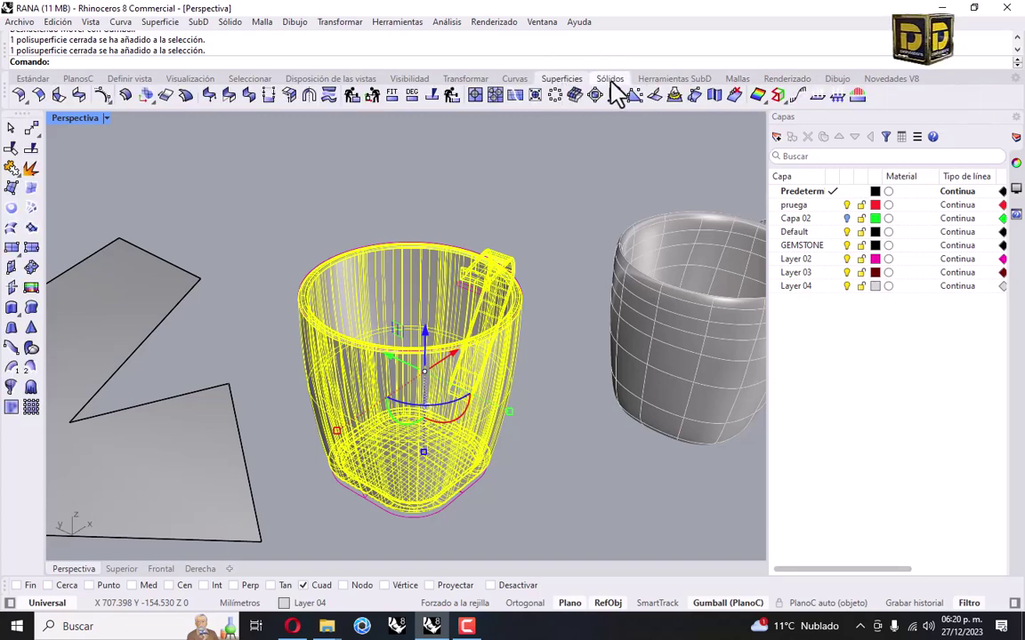
click(649, 81)
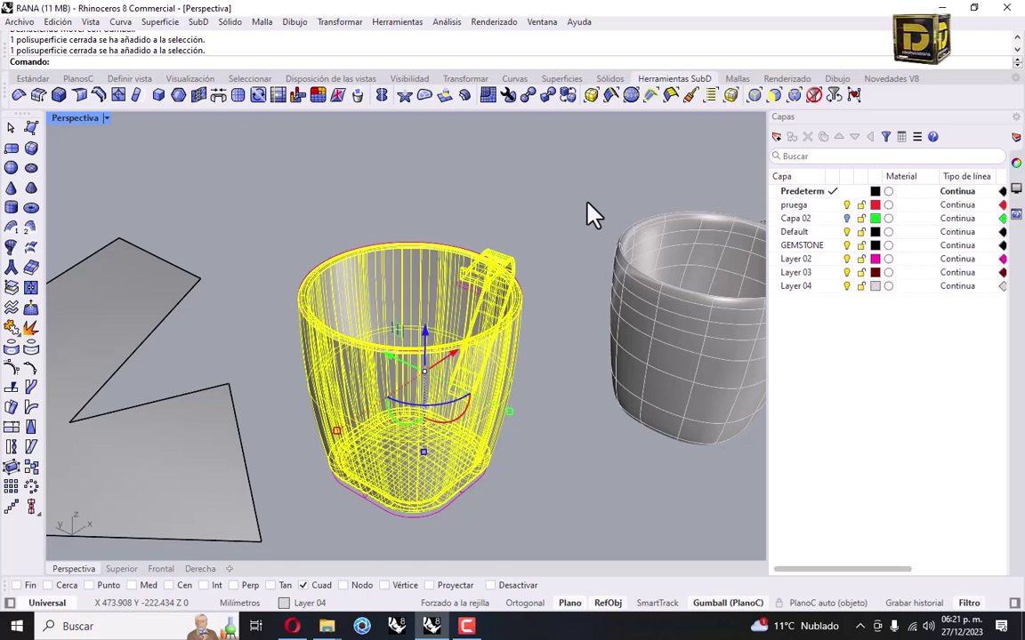
key(Escape)
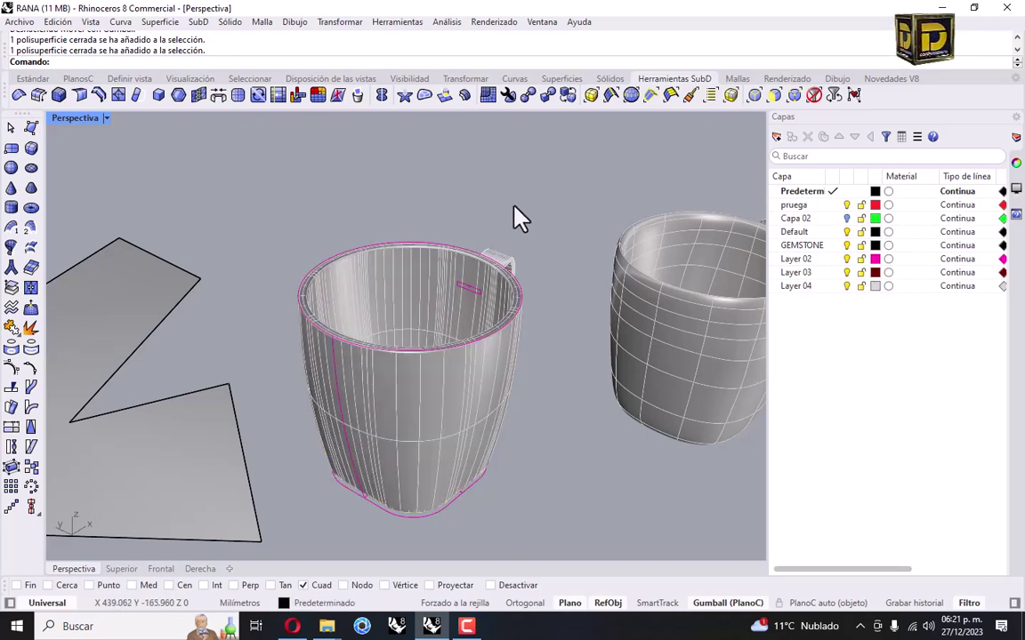
scroll(516, 232, down, 4)
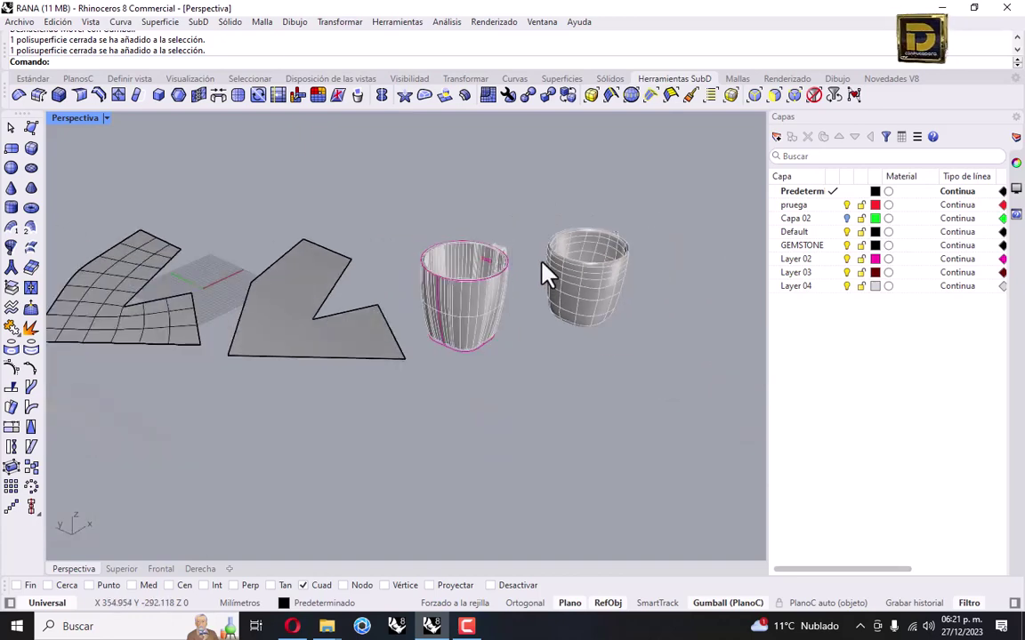